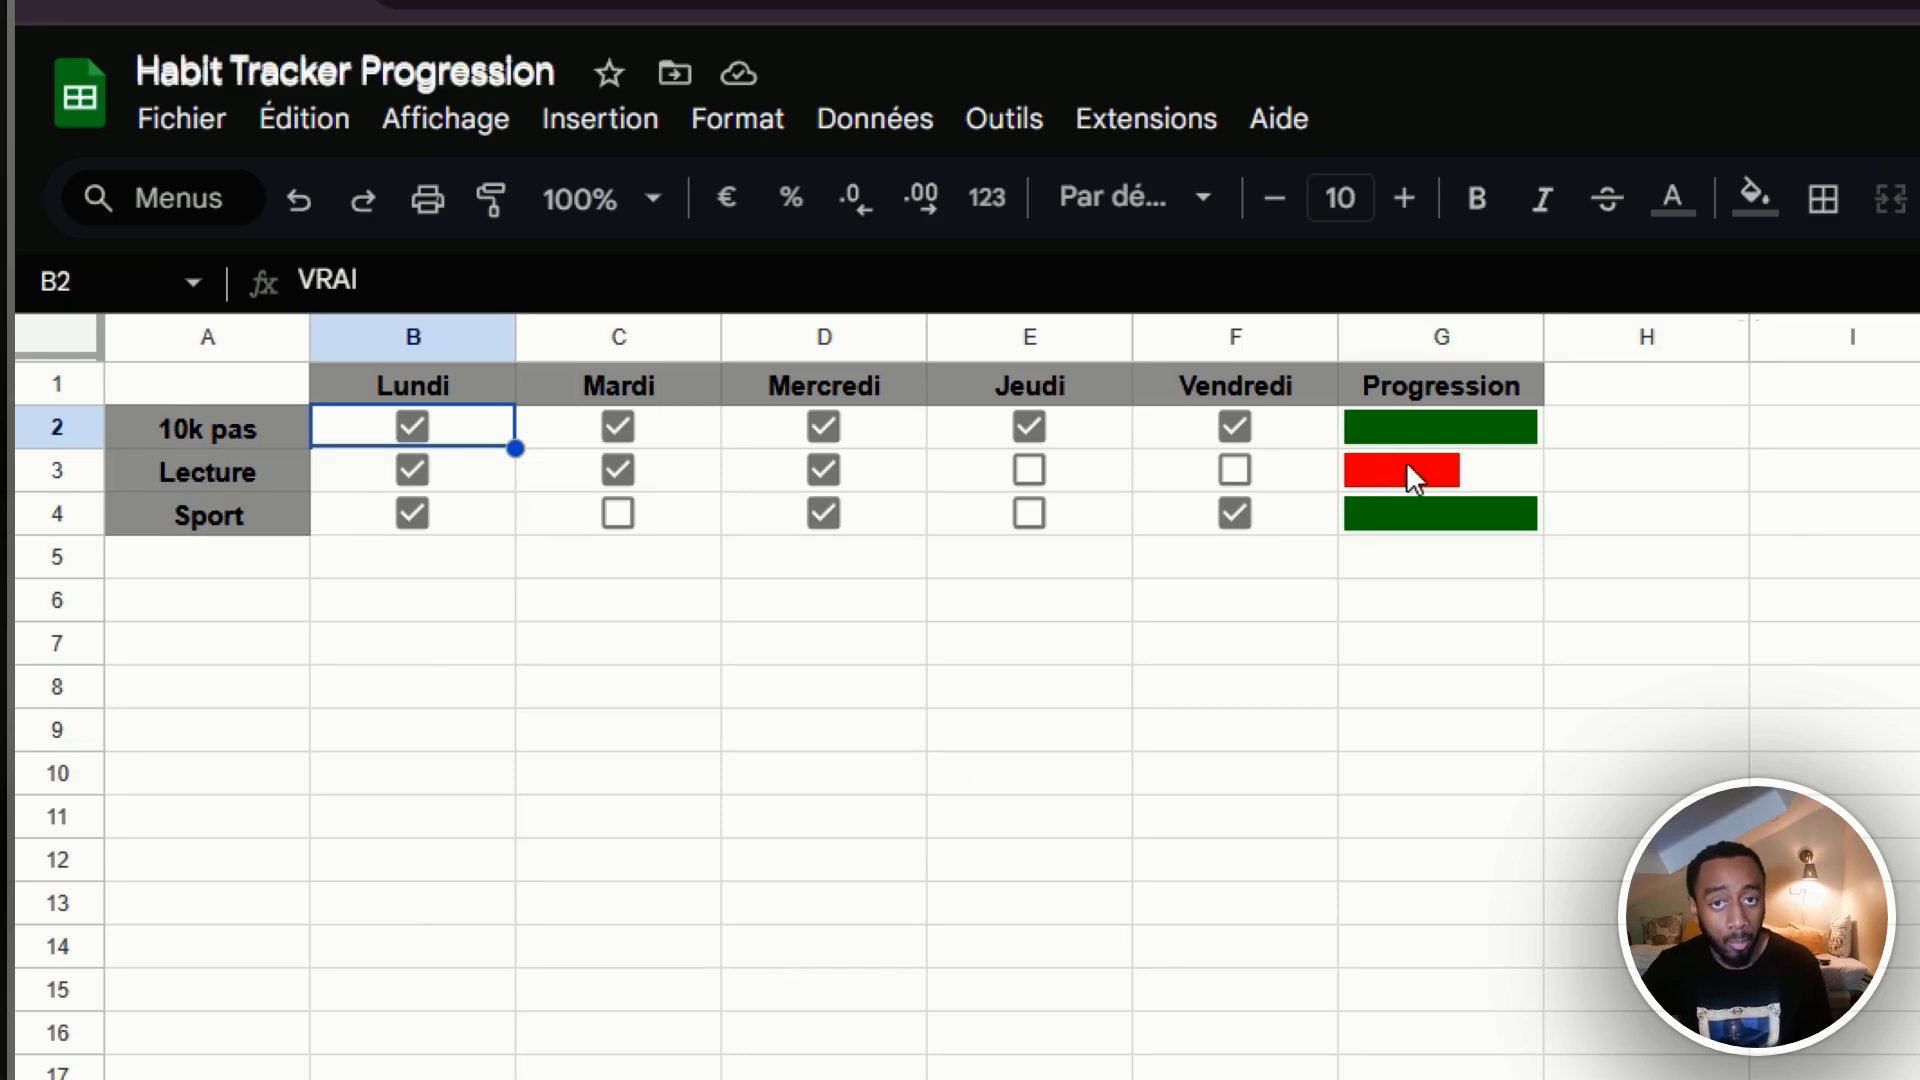
Tick the Vendredi and Jeudi checkboxes for the Lecture habit in the finished example tracker.
{"action": "left_click", "coordinate": [1229, 468]}
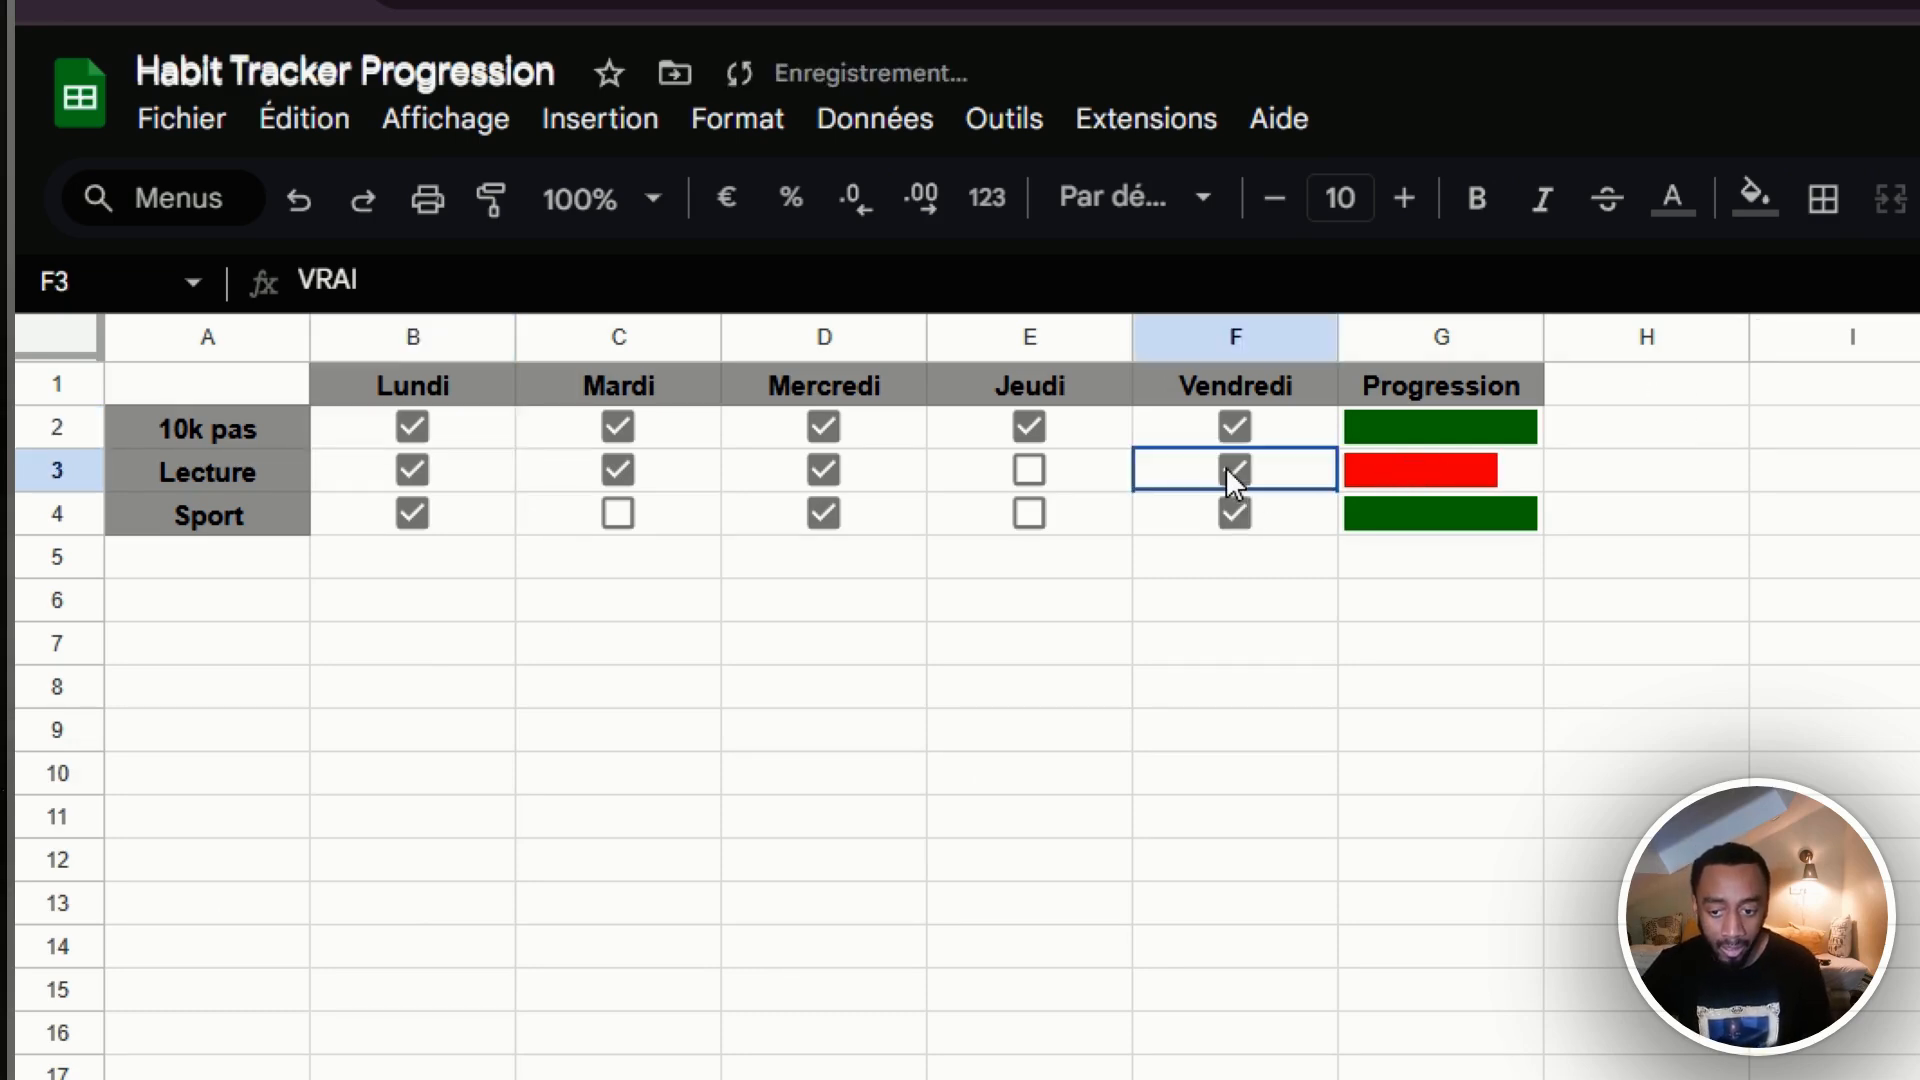
{"action": "left_click", "coordinate": [1036, 472]}
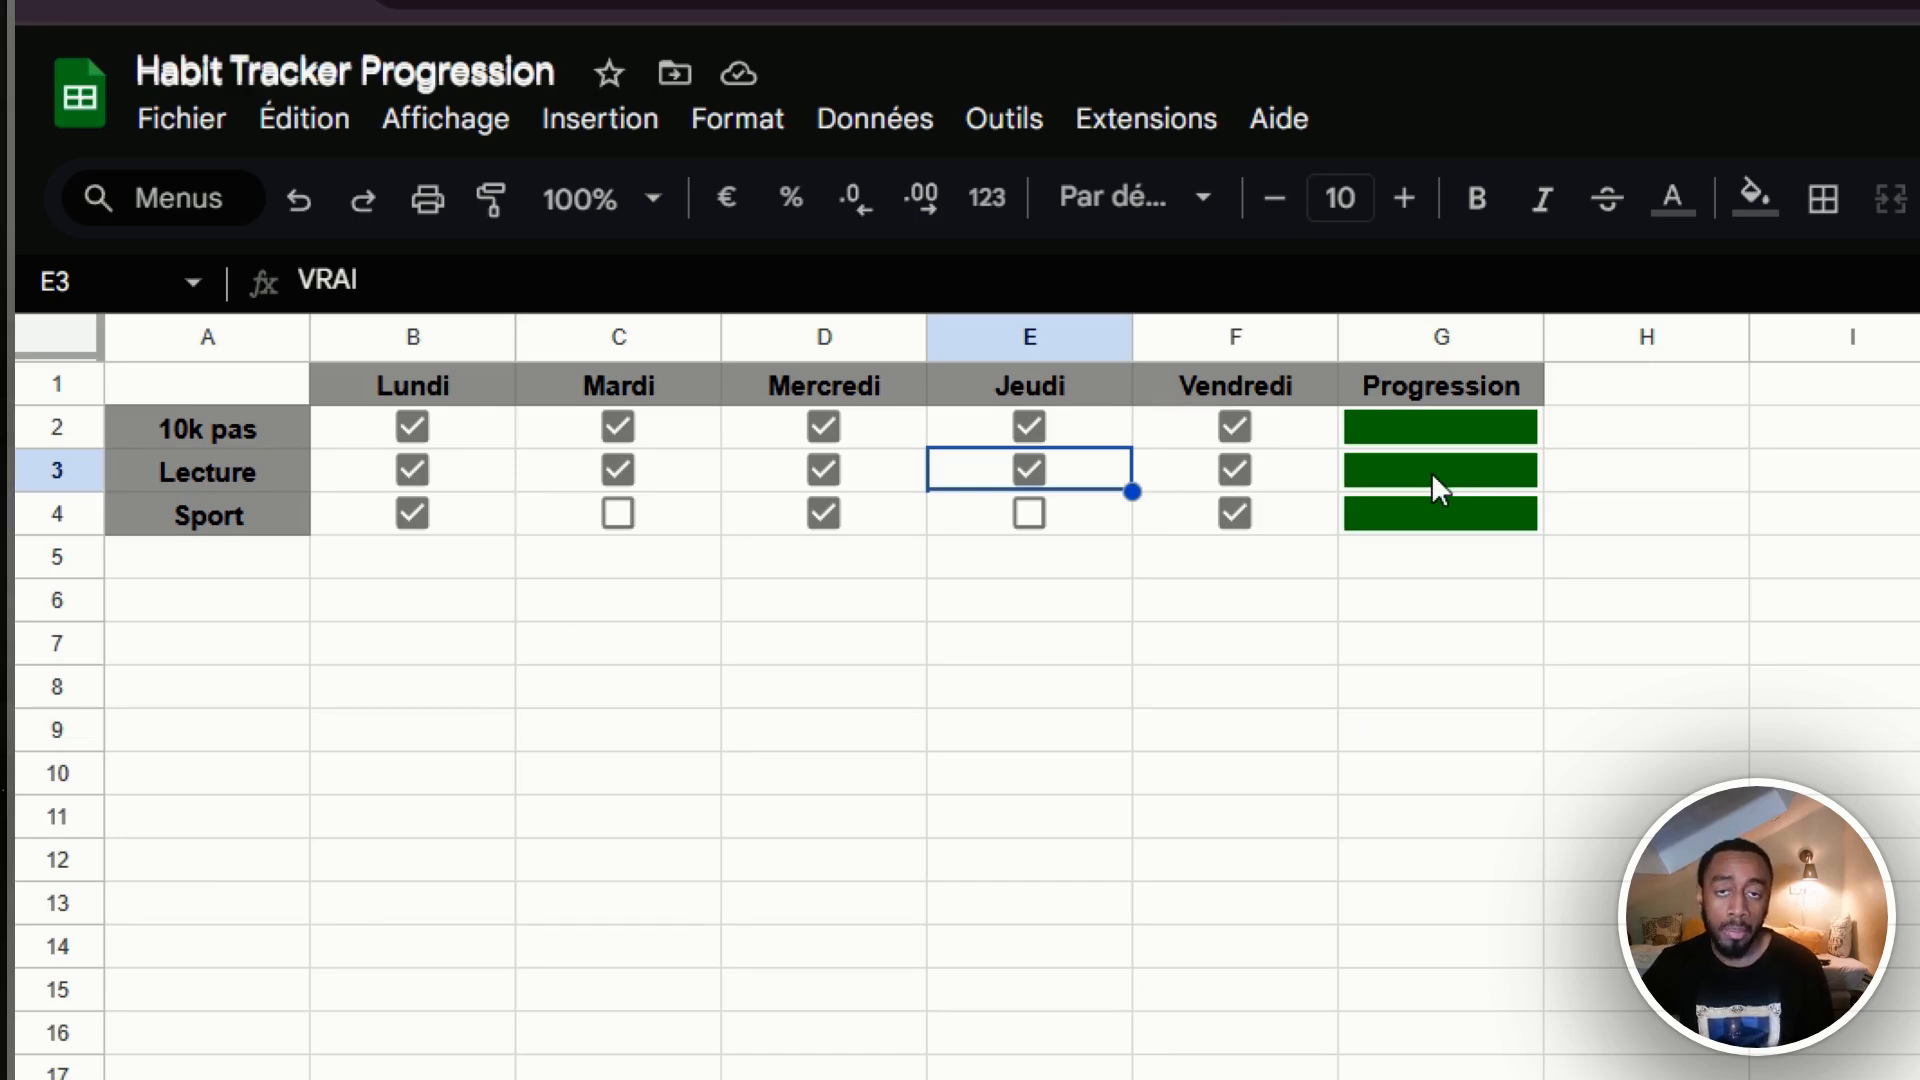
Examine the SPARKLINE formula behind the 10k pas progress bar in G2.
{"action": "left_click", "coordinate": [1356, 430]}
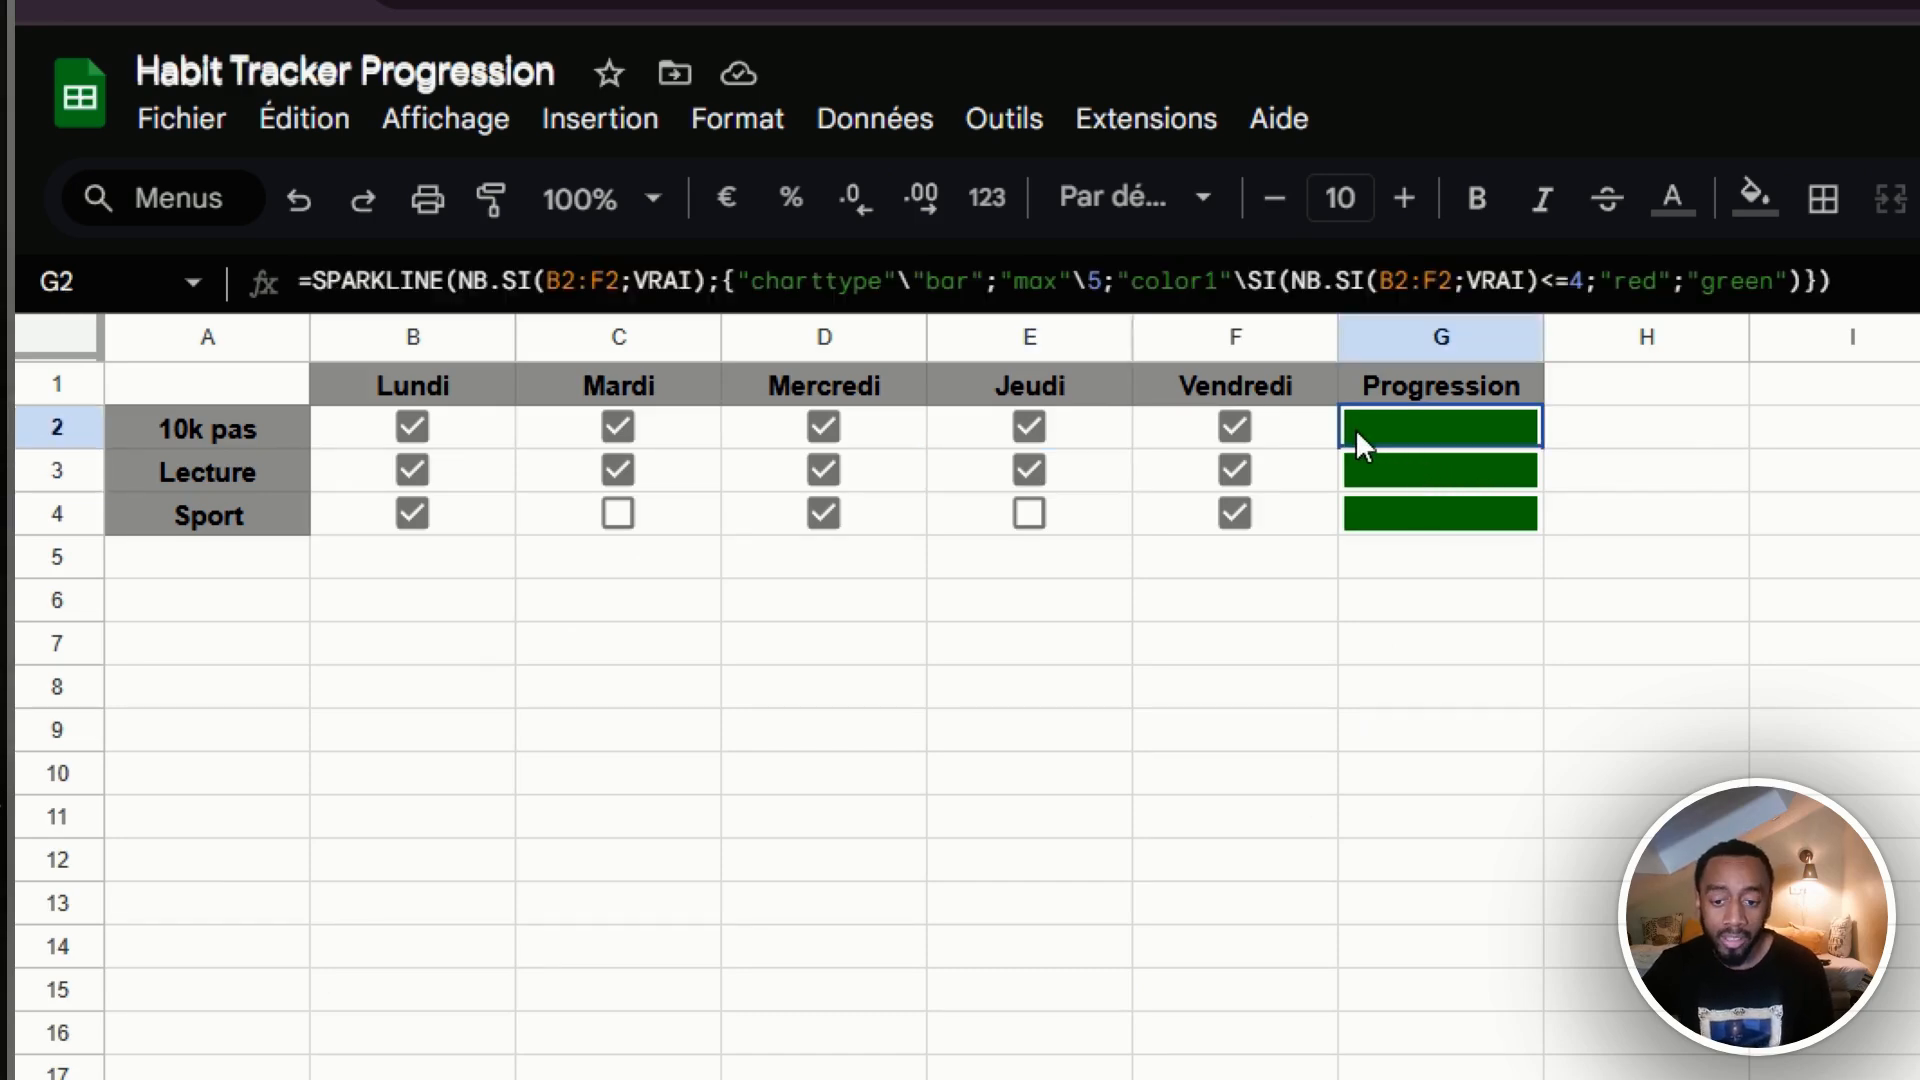
{"action": "left_click", "coordinate": [429, 281]}
{"action": "left_click_drag", "start_coordinate": [430, 281], "coordinate": [1868, 250]}
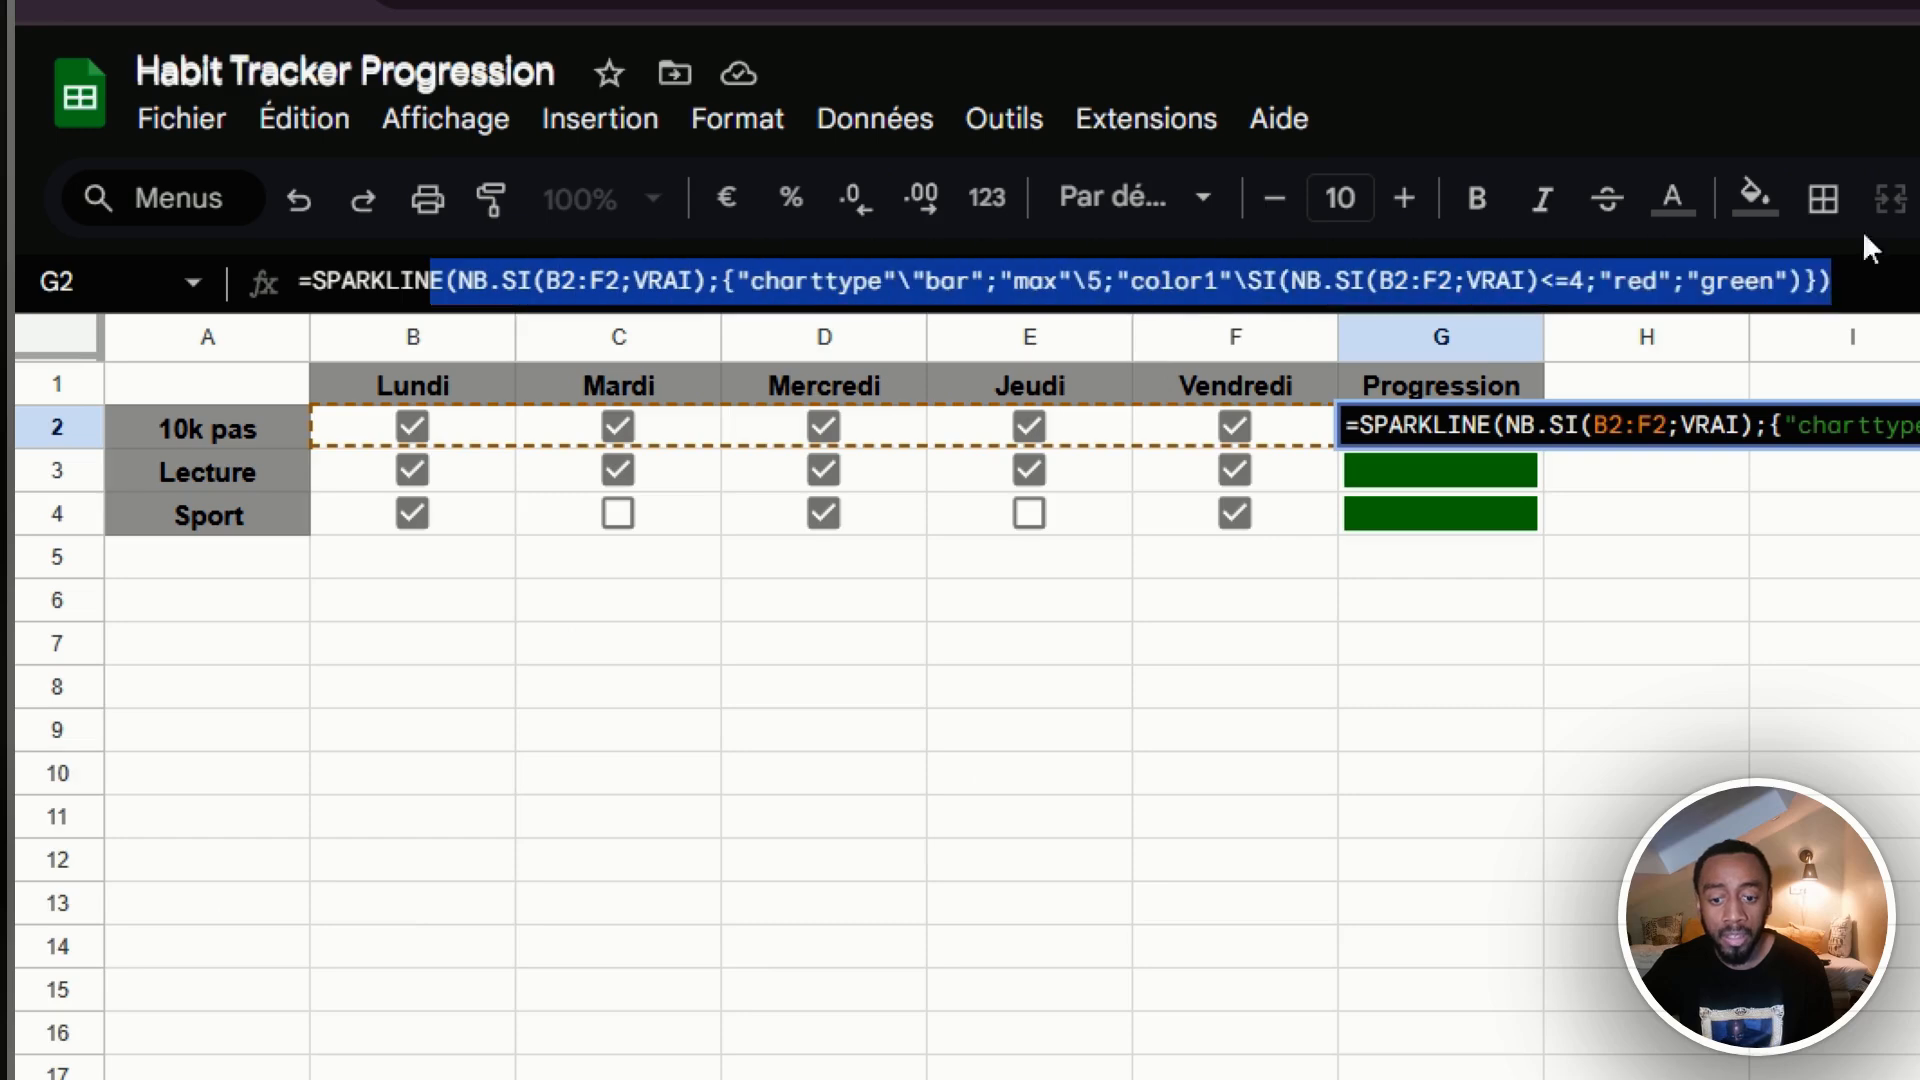
{"action": "left_click", "coordinate": [1726, 600]}
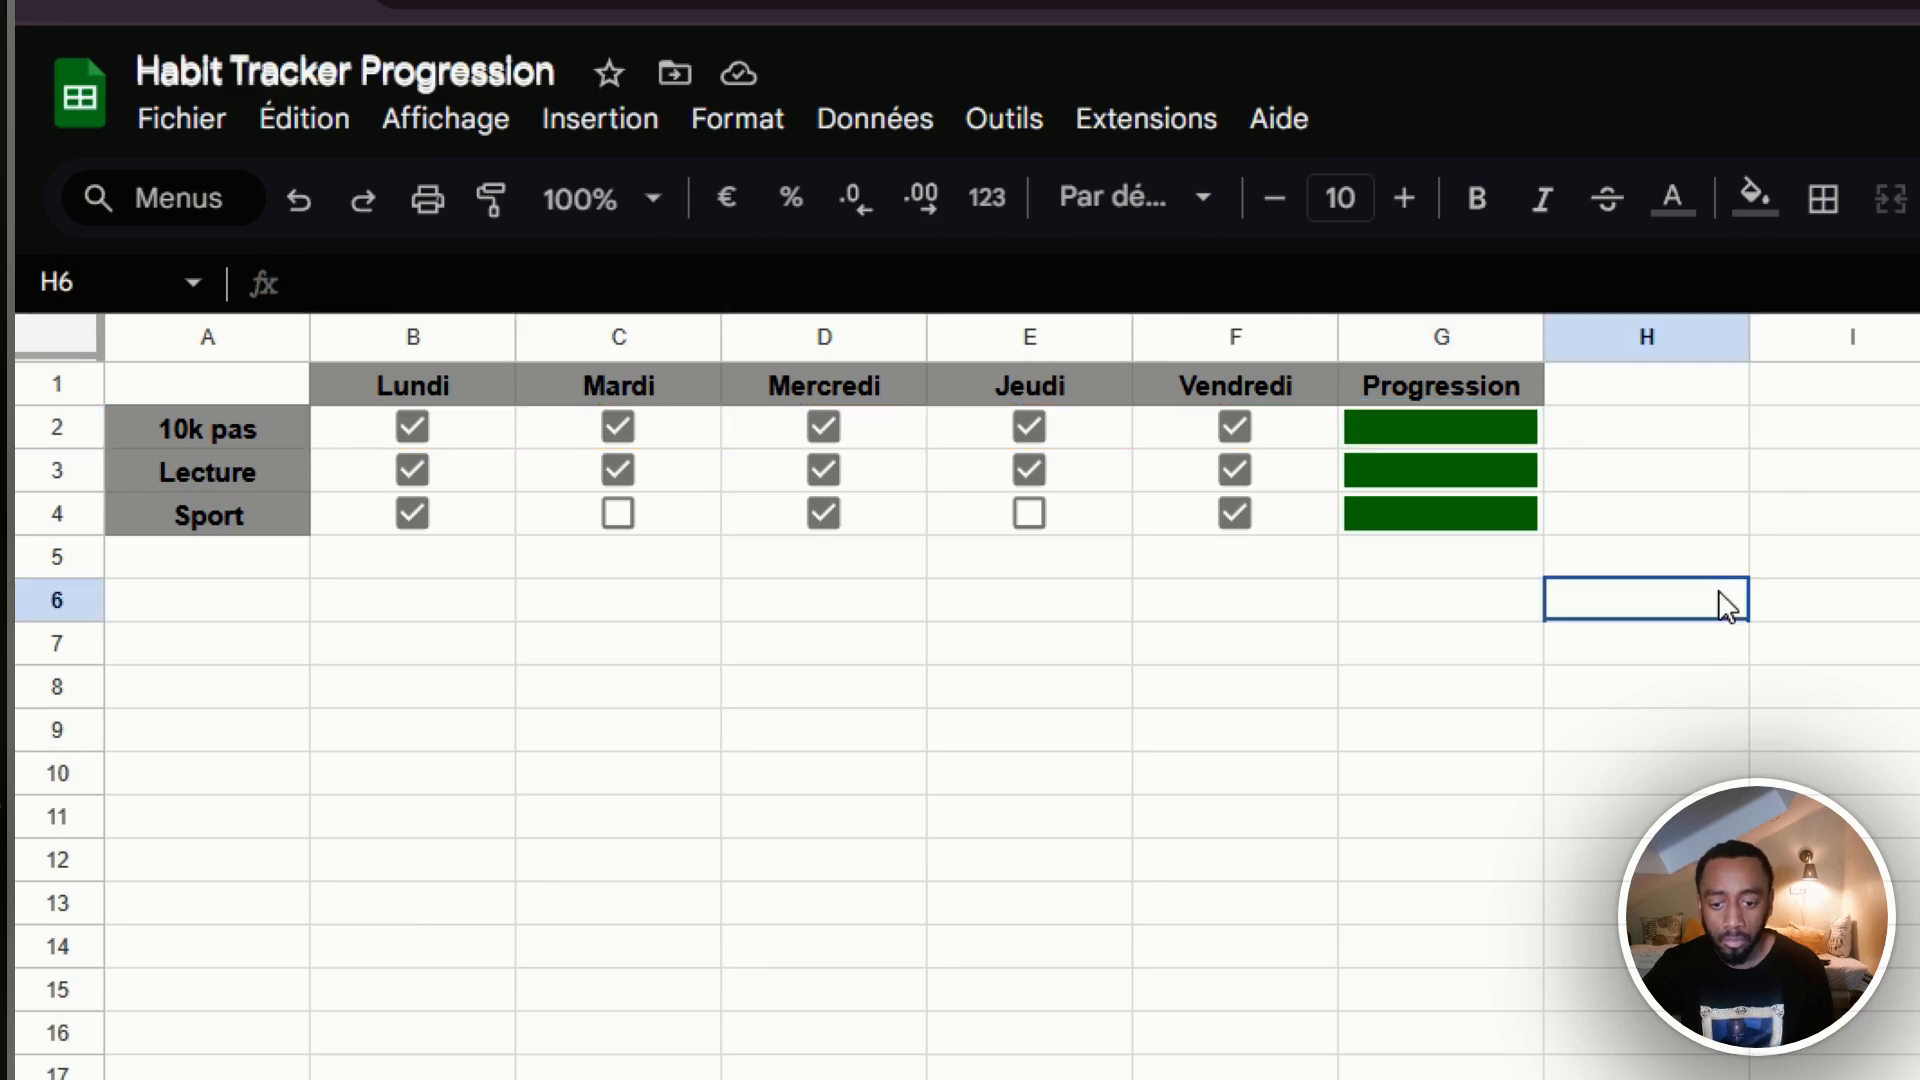
{"action": "left_click", "coordinate": [1371, 452]}
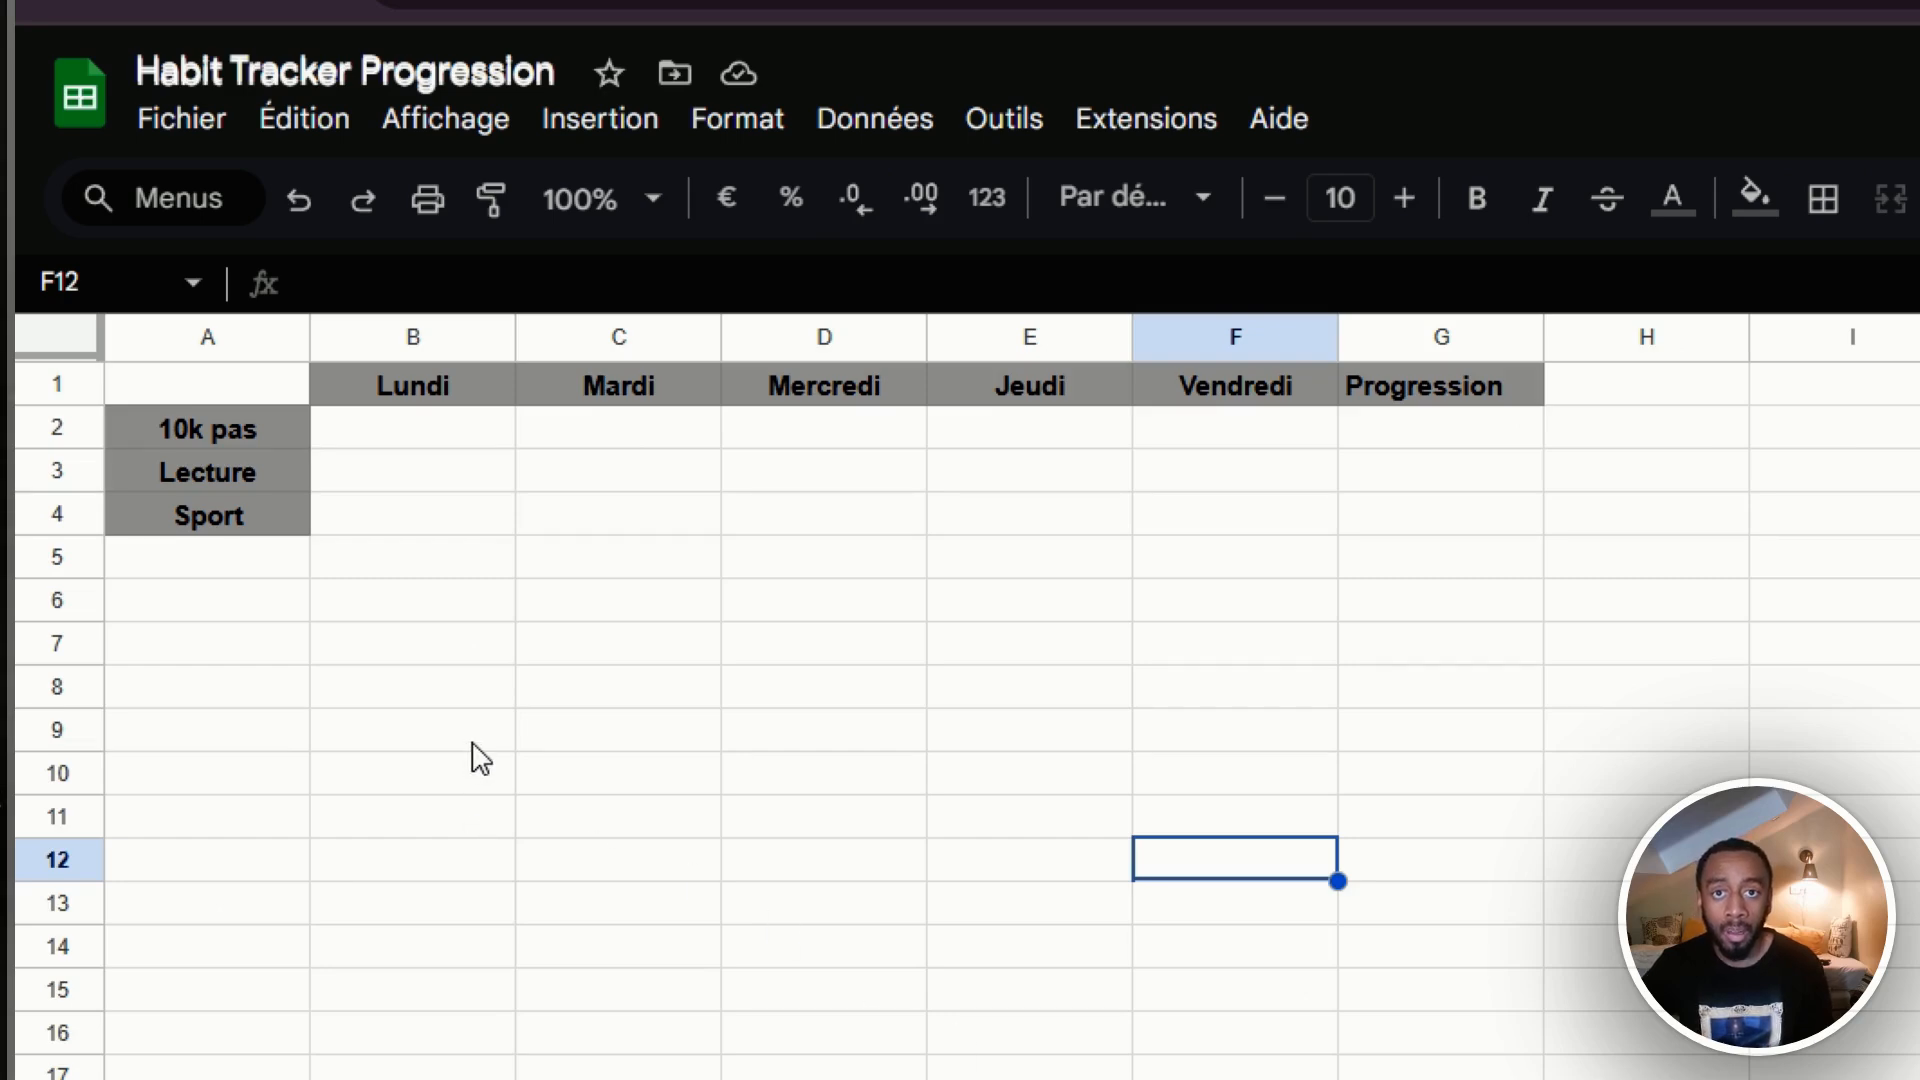
Insert checkboxes in B2:F4 for the three habits from Lundi to Vendredi.
{"action": "left_click_drag", "start_coordinate": [395, 440], "coordinate": [1299, 526]}
{"action": "left_click", "coordinate": [815, 727]}
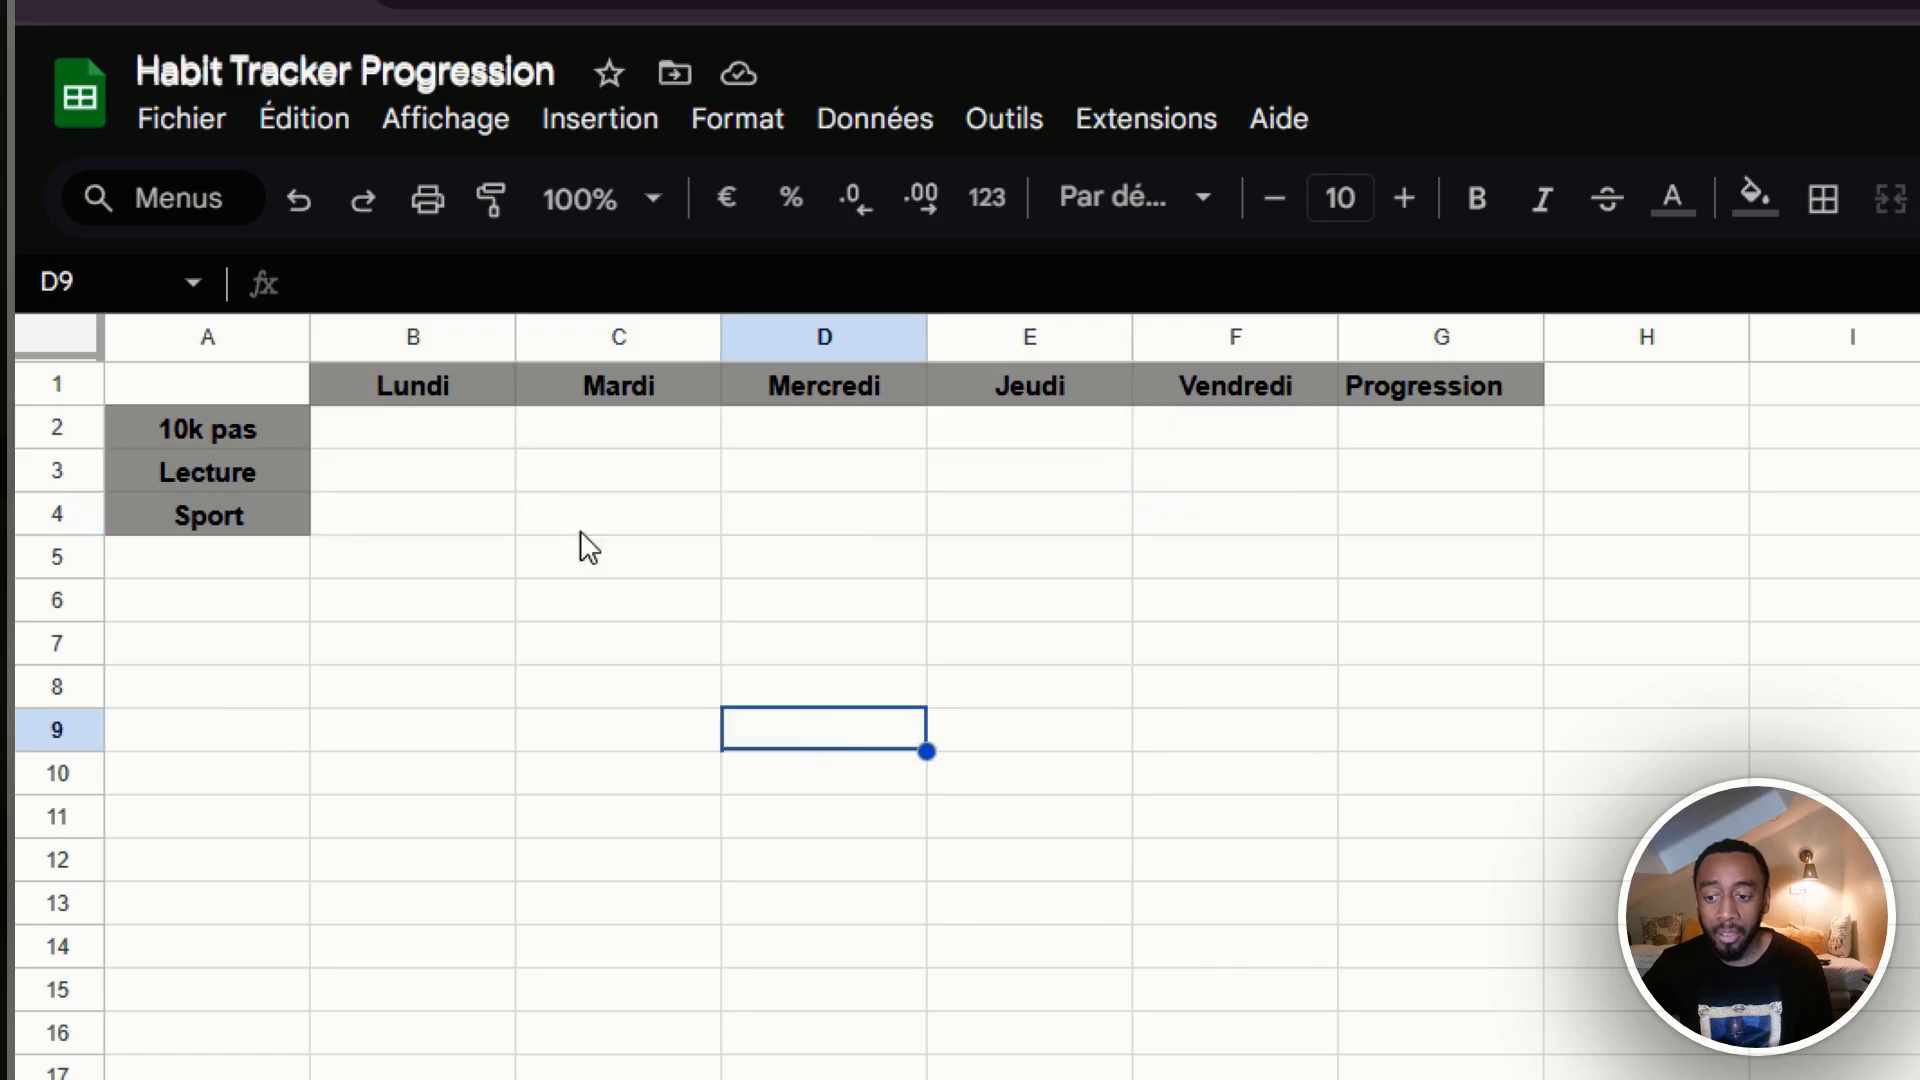
{"action": "left_click_drag", "start_coordinate": [470, 432], "coordinate": [1240, 515]}
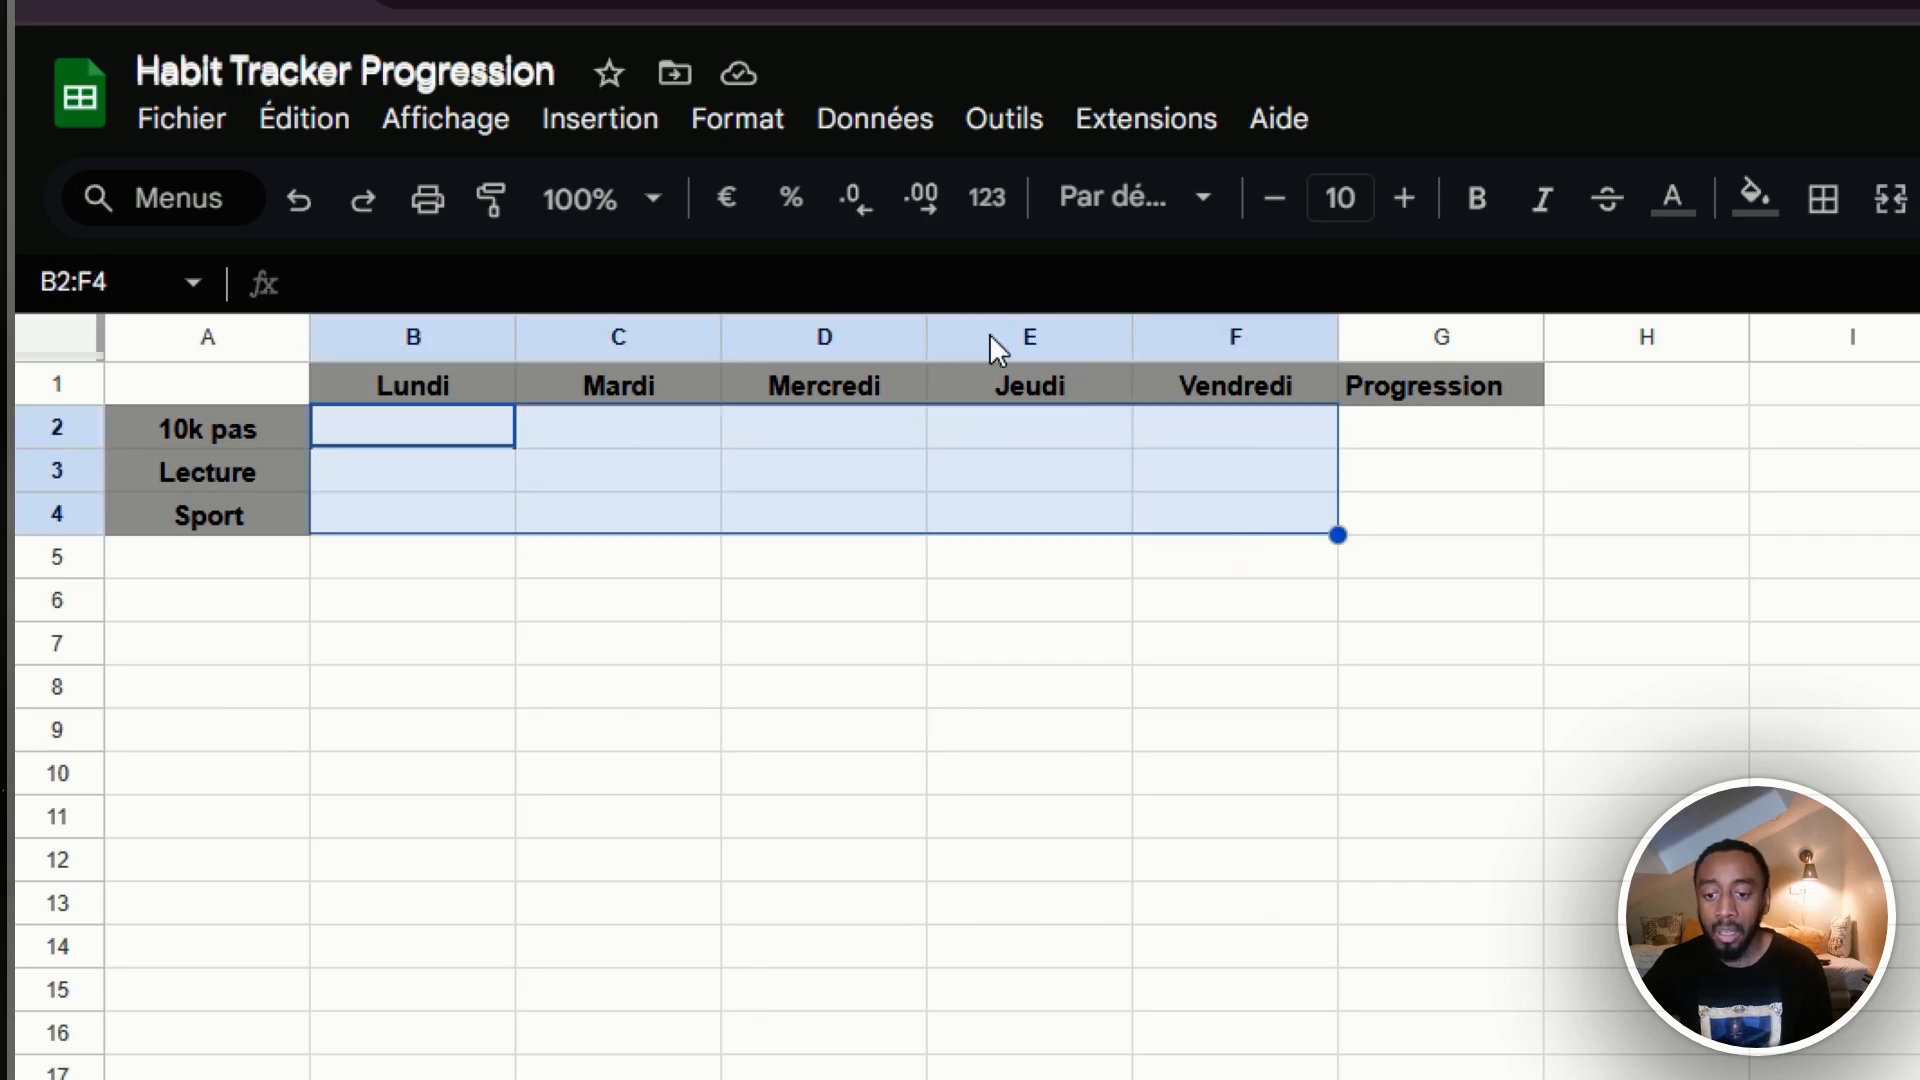
{"action": "left_click", "coordinate": [651, 130]}
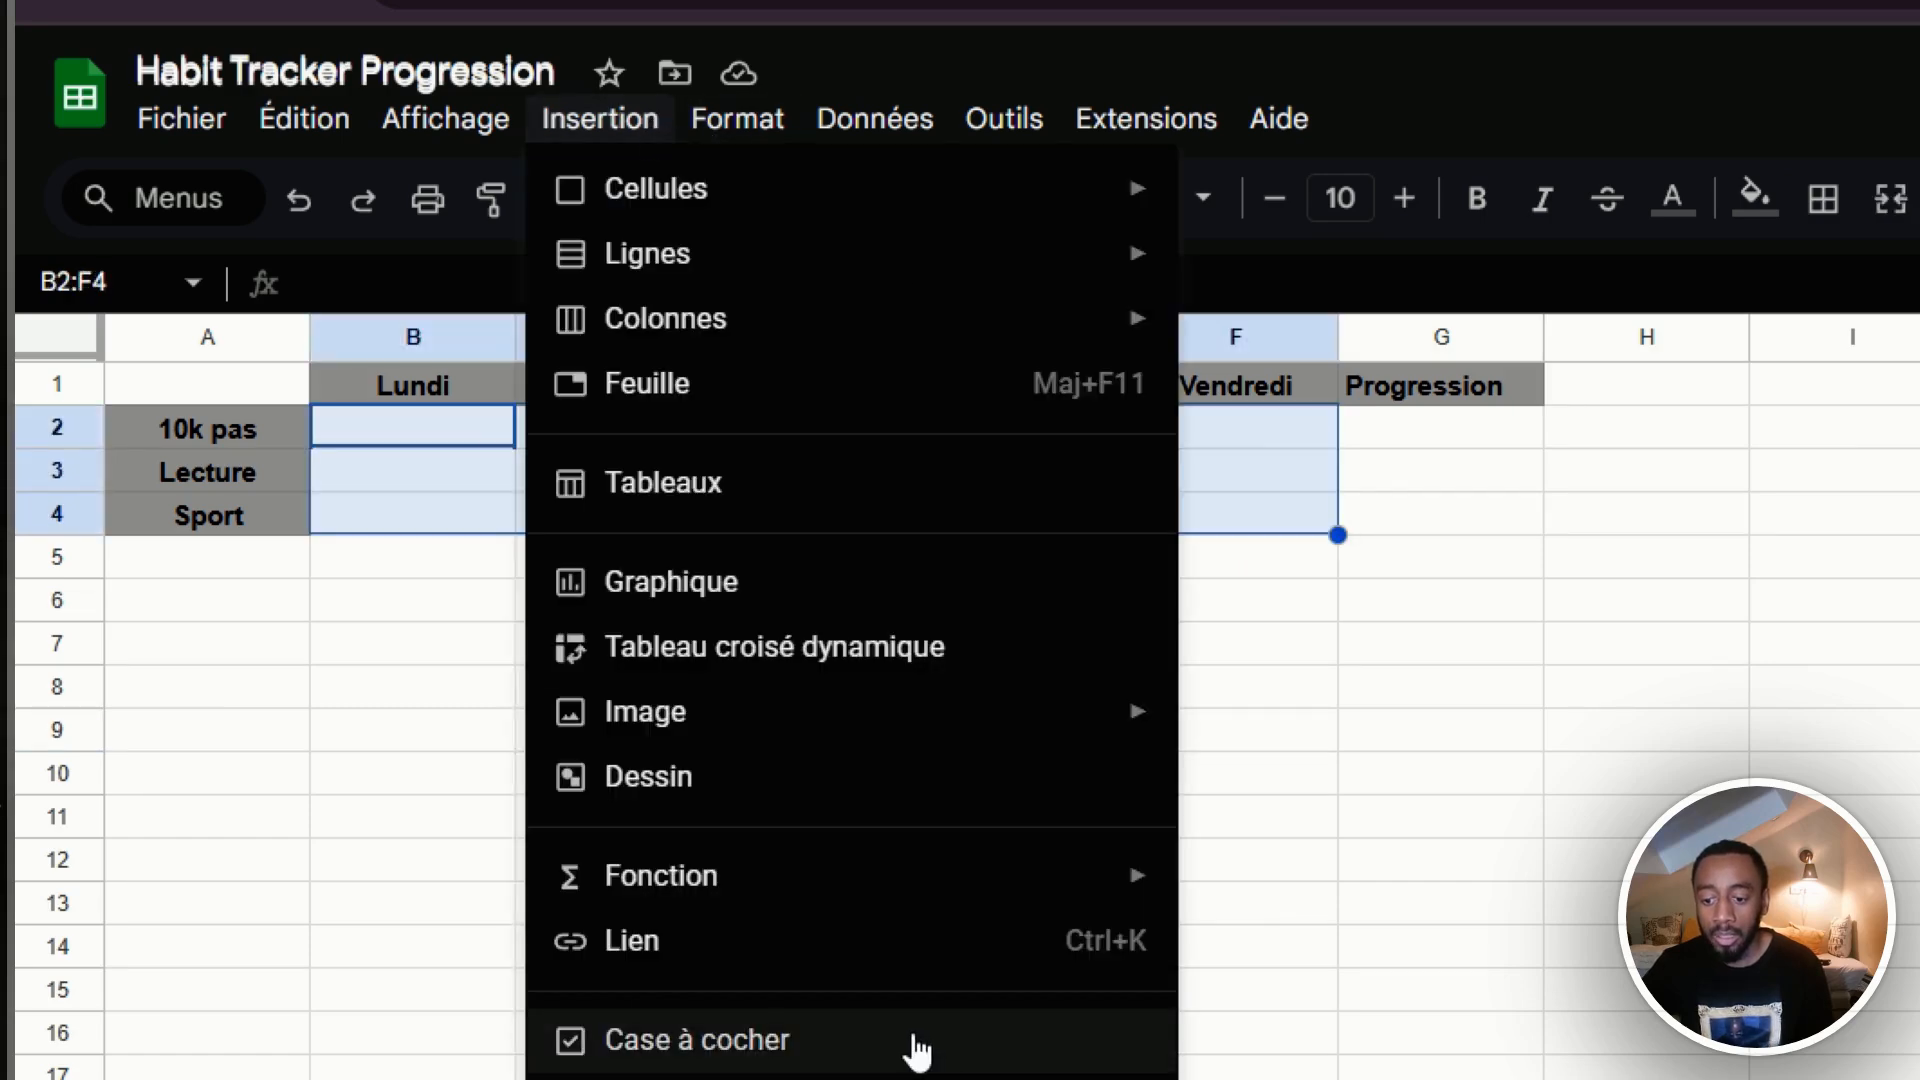
{"action": "left_click", "coordinate": [915, 1049]}
{"action": "left_click", "coordinate": [1385, 965]}
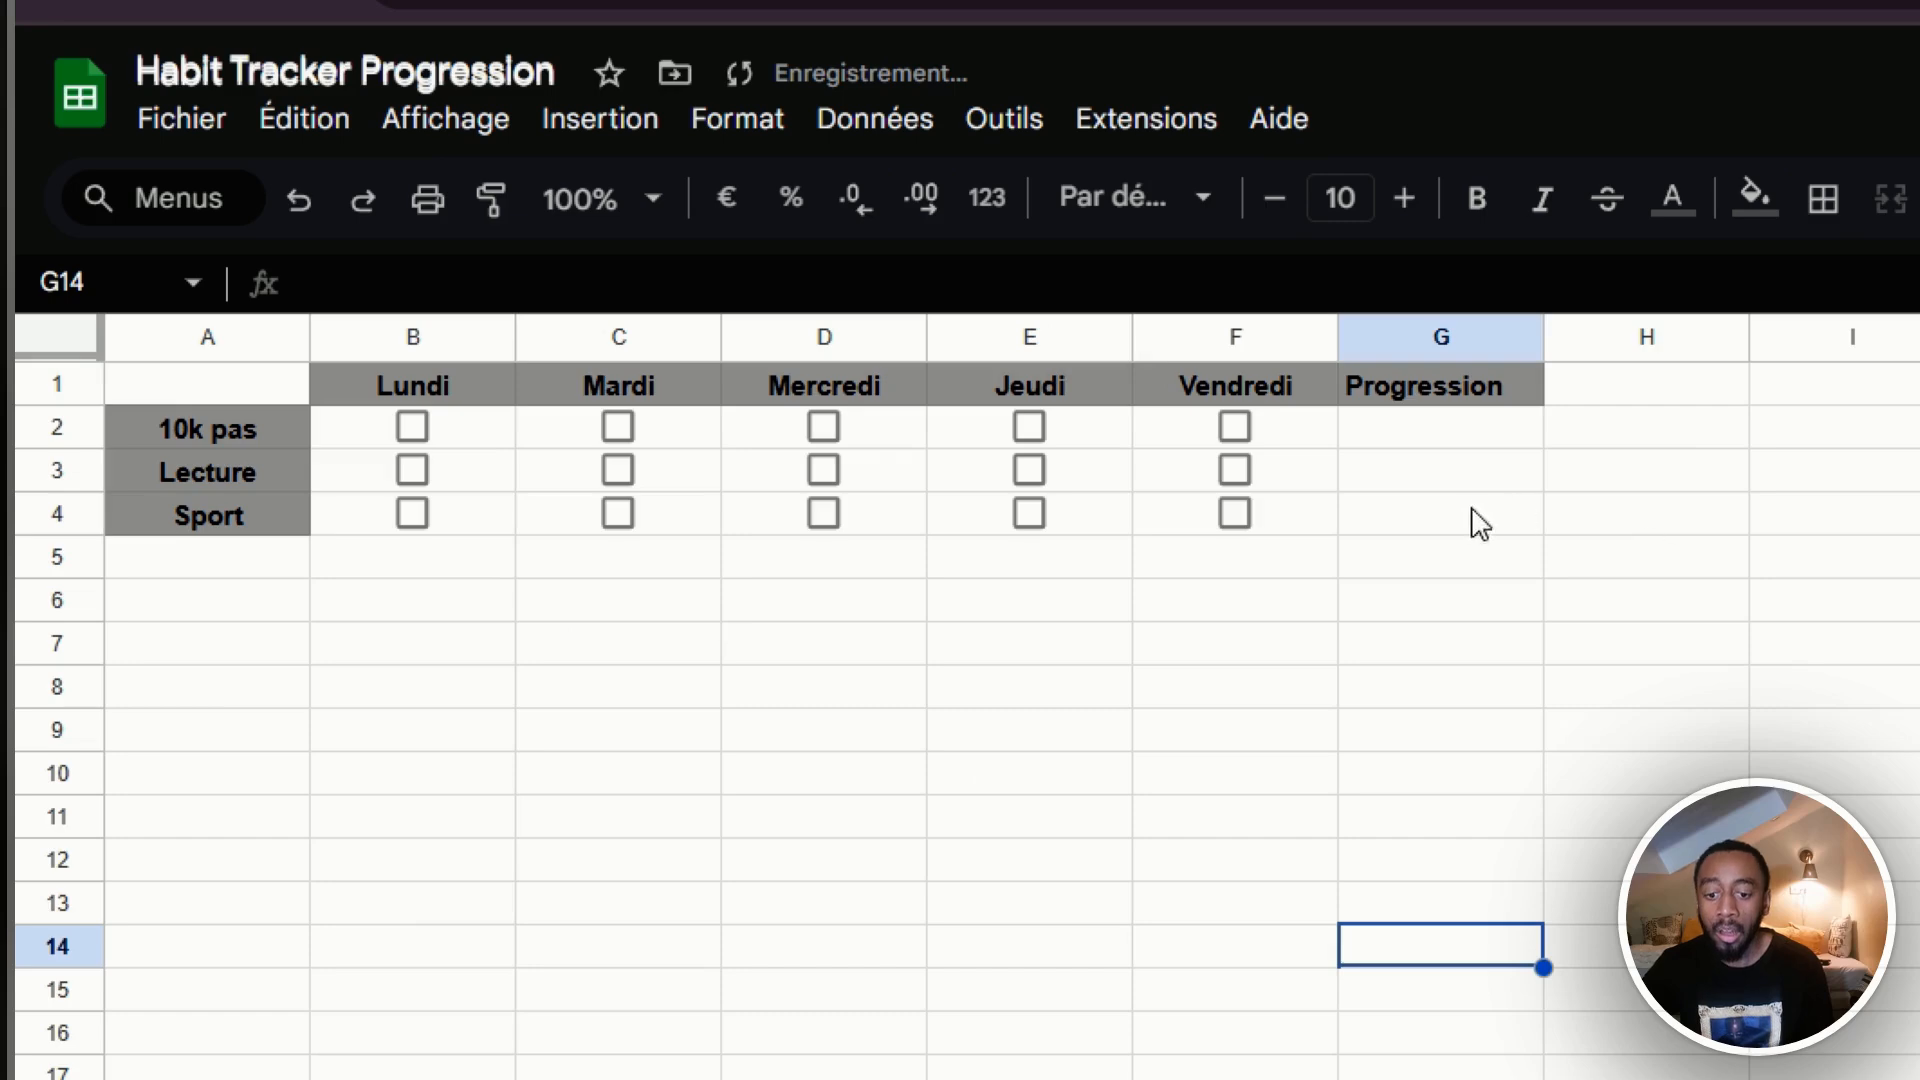
Copy the green progress bar formula from the example into G2 as =SPARKLINE(NB.SI(B2:F2;VRAI);{"charttype"\"bar";"max"\5;"color1"\"green"}).
{"action": "left_click", "coordinate": [1437, 440]}
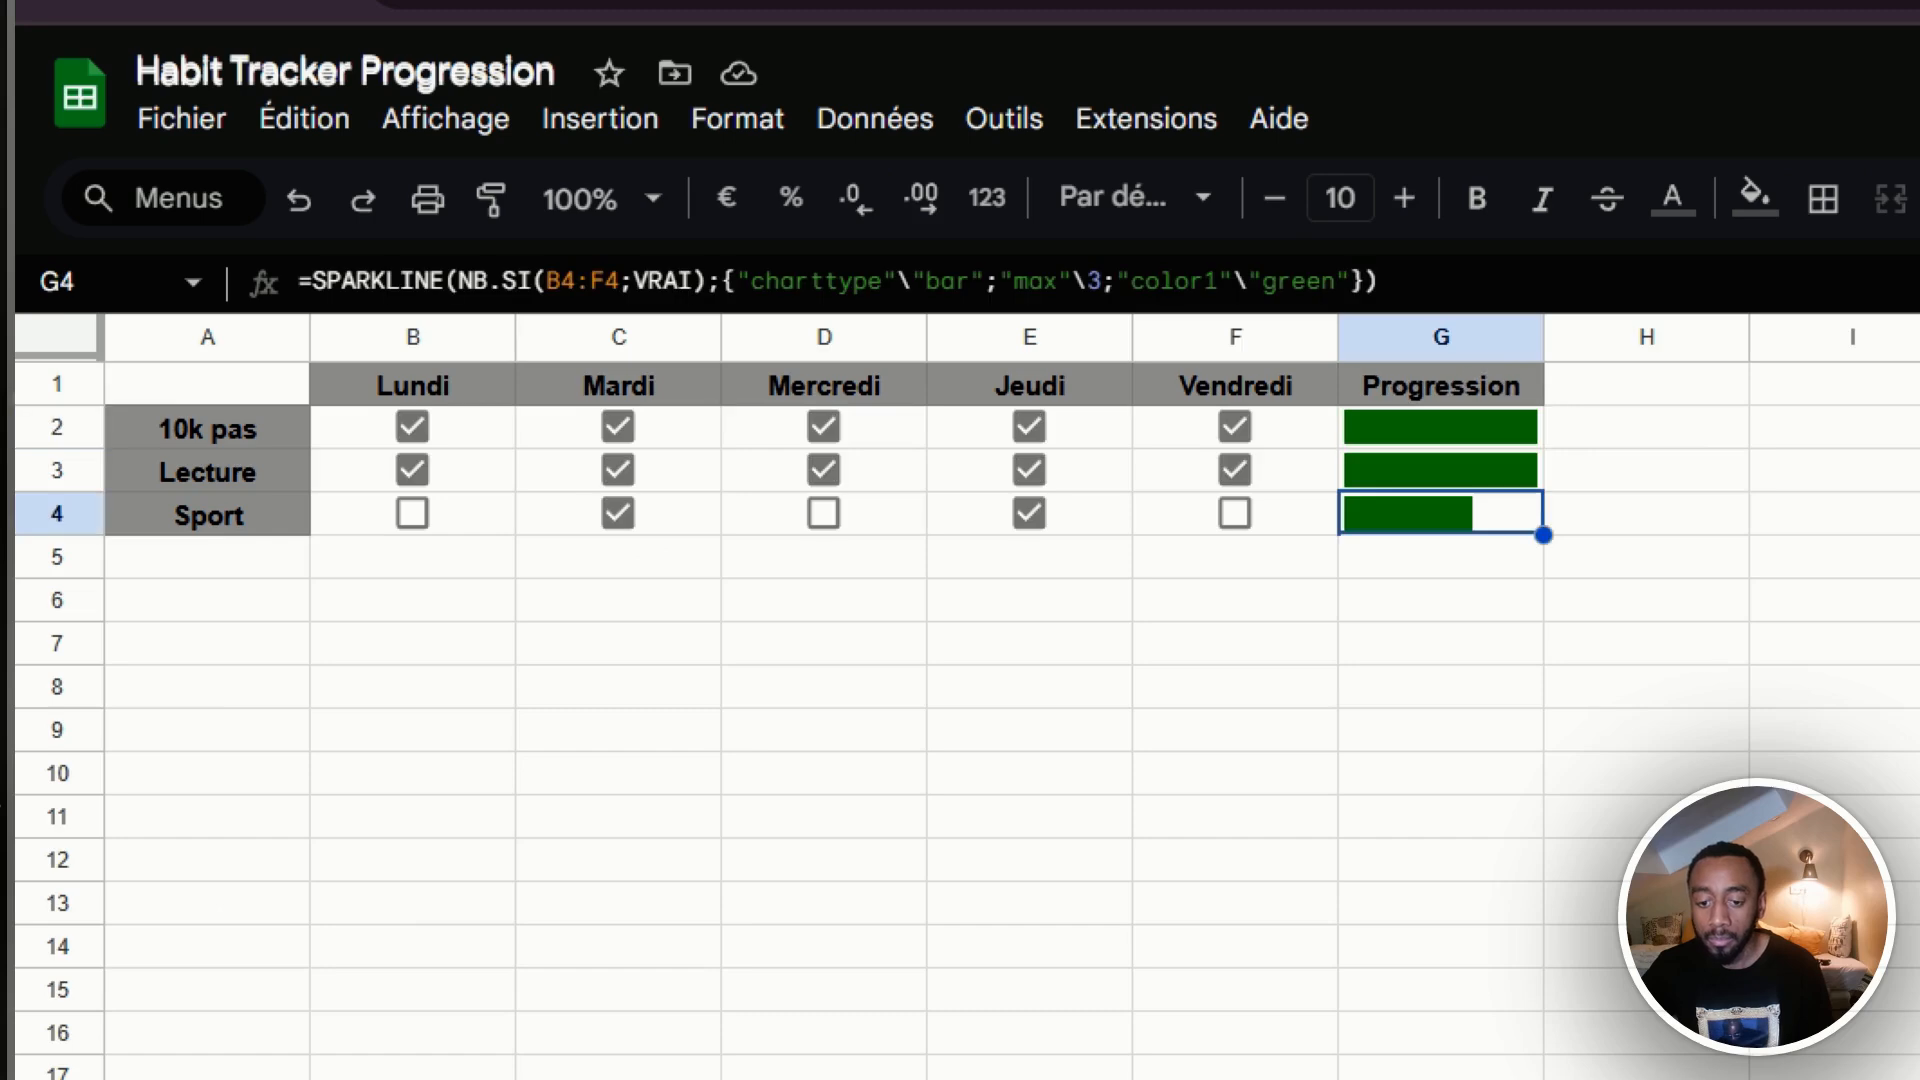
{"action": "left_click", "coordinate": [1449, 437]}
{"action": "left_click_drag", "start_coordinate": [1444, 281], "coordinate": [257, 283]}
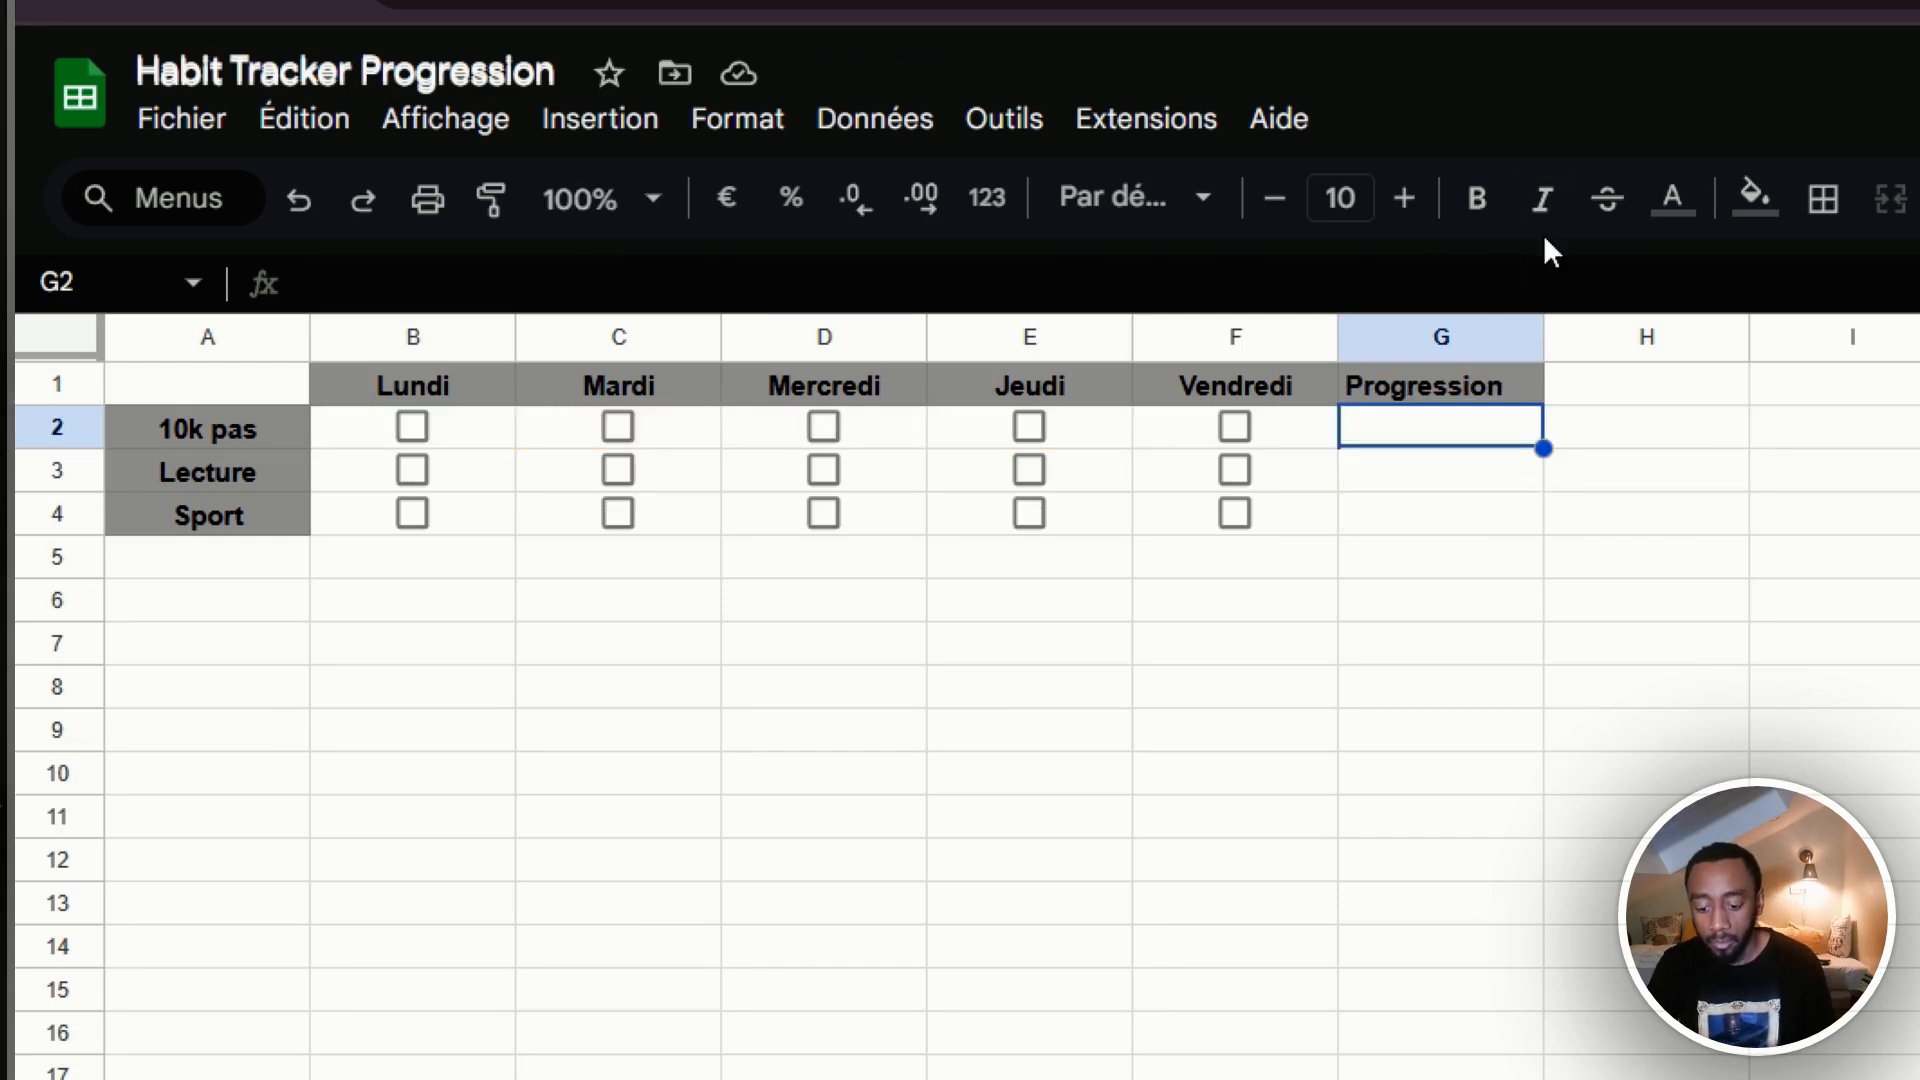
{"action": "type", "text": "=SPARKLINE(NB.SI(B2:F2;VRAI);{\"charttype\"\\\"bar\";\"max\"\\5;\"color1\"\\\"green\"})"}
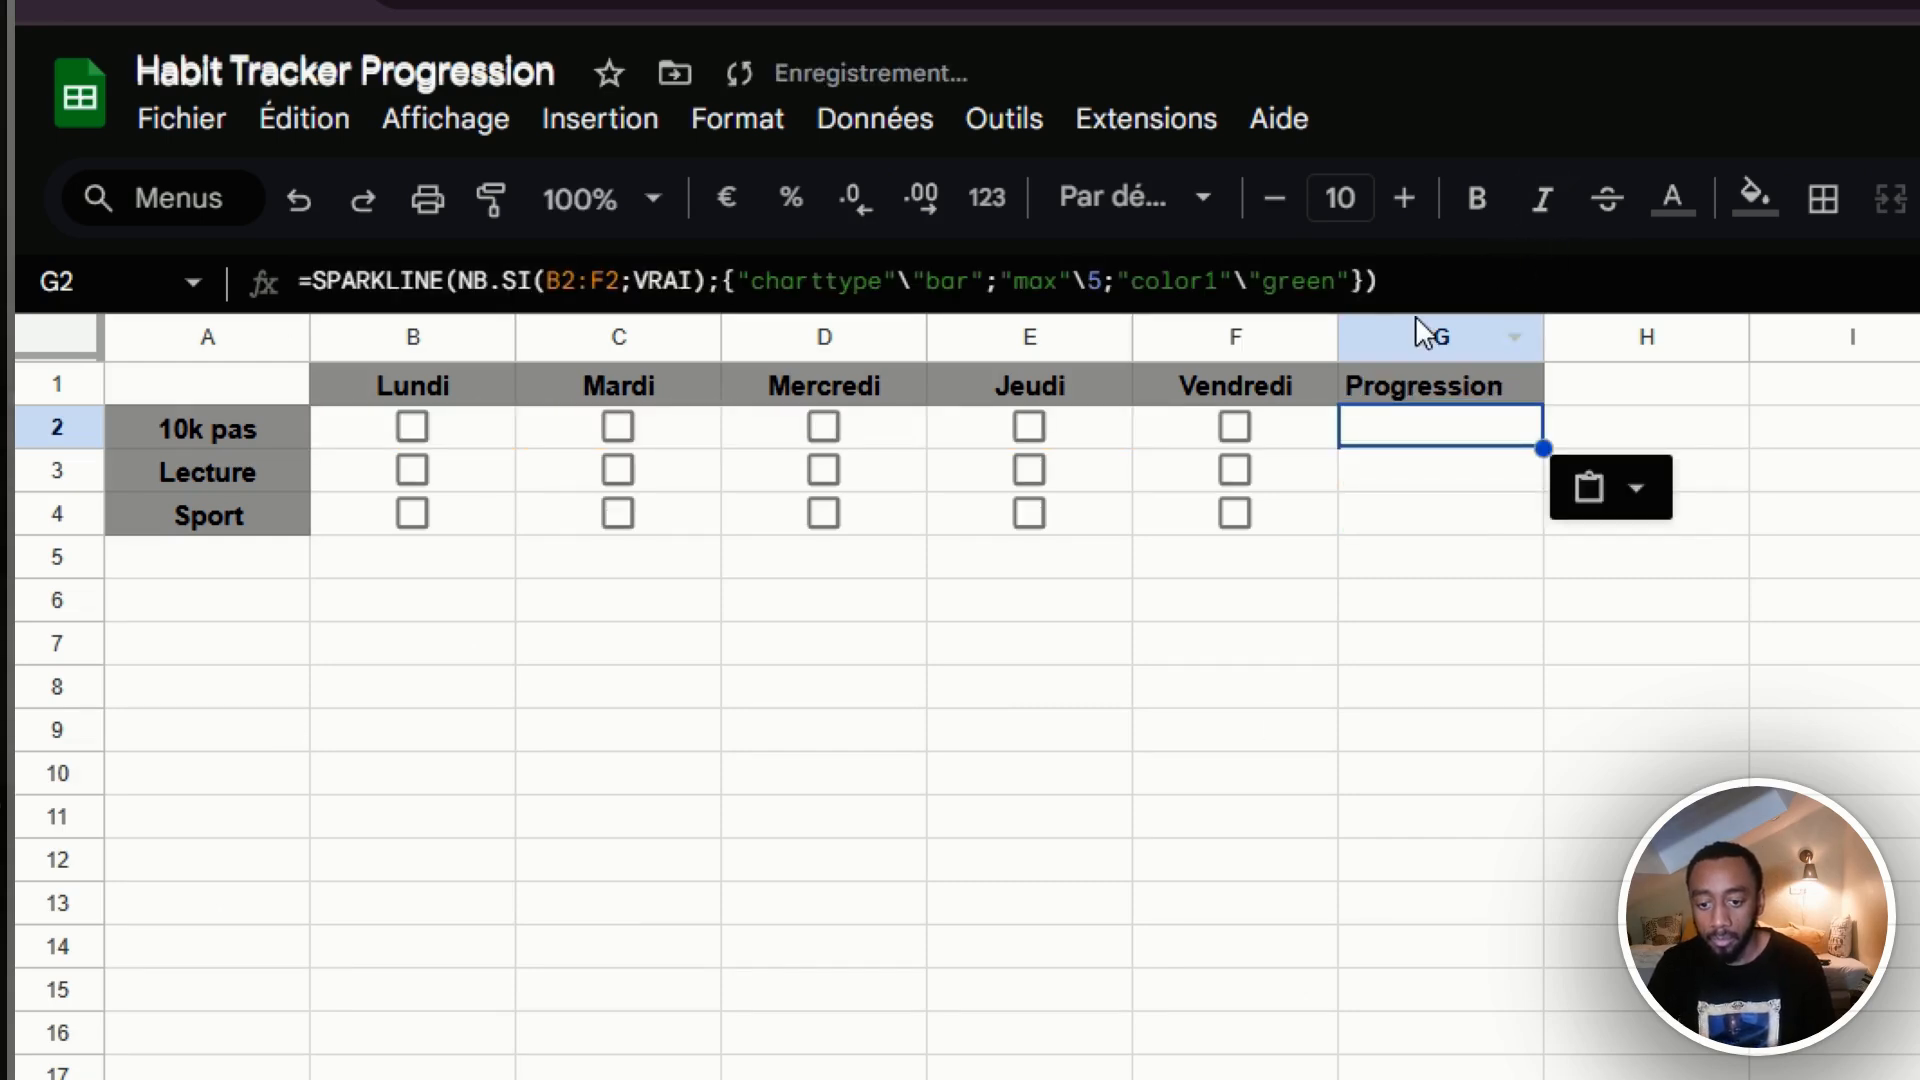
{"action": "left_click", "coordinate": [1431, 297]}
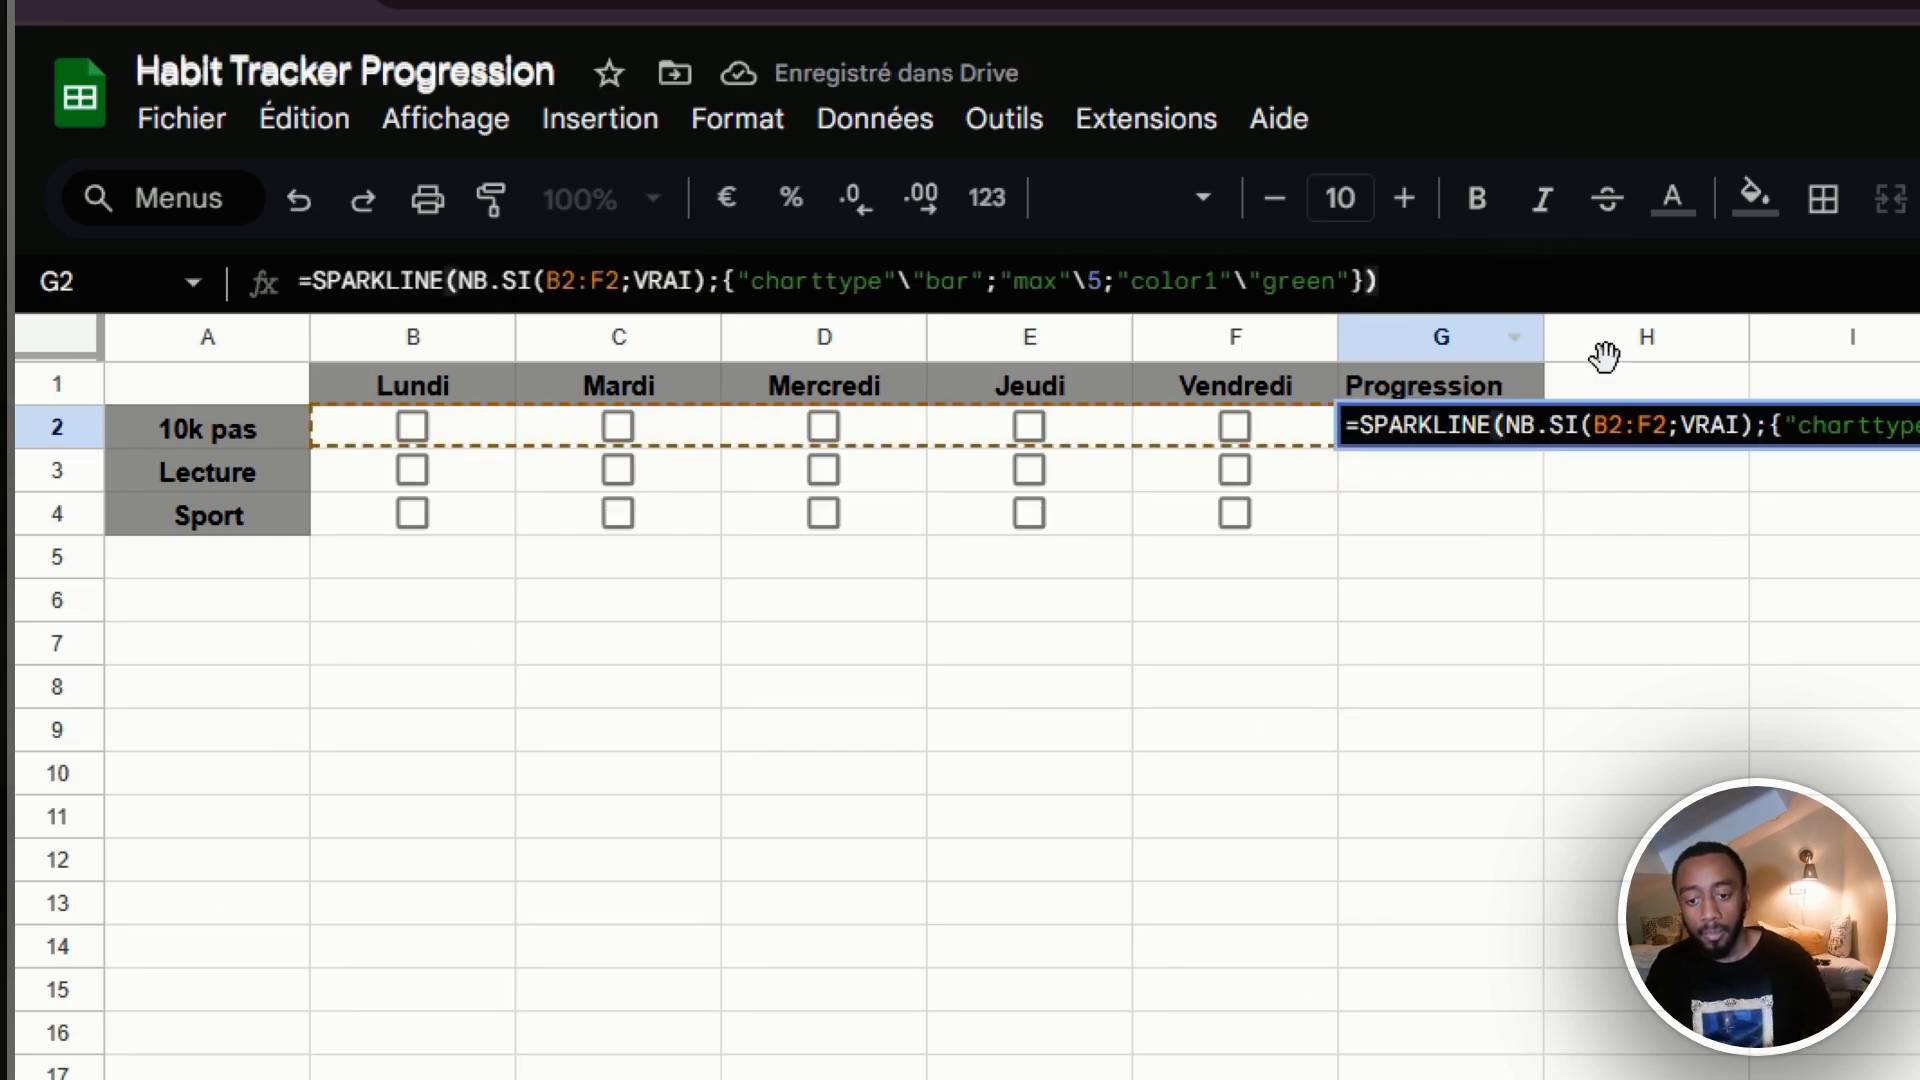
{"action": "left_click", "coordinate": [1703, 644]}
{"action": "left_click", "coordinate": [1474, 433]}
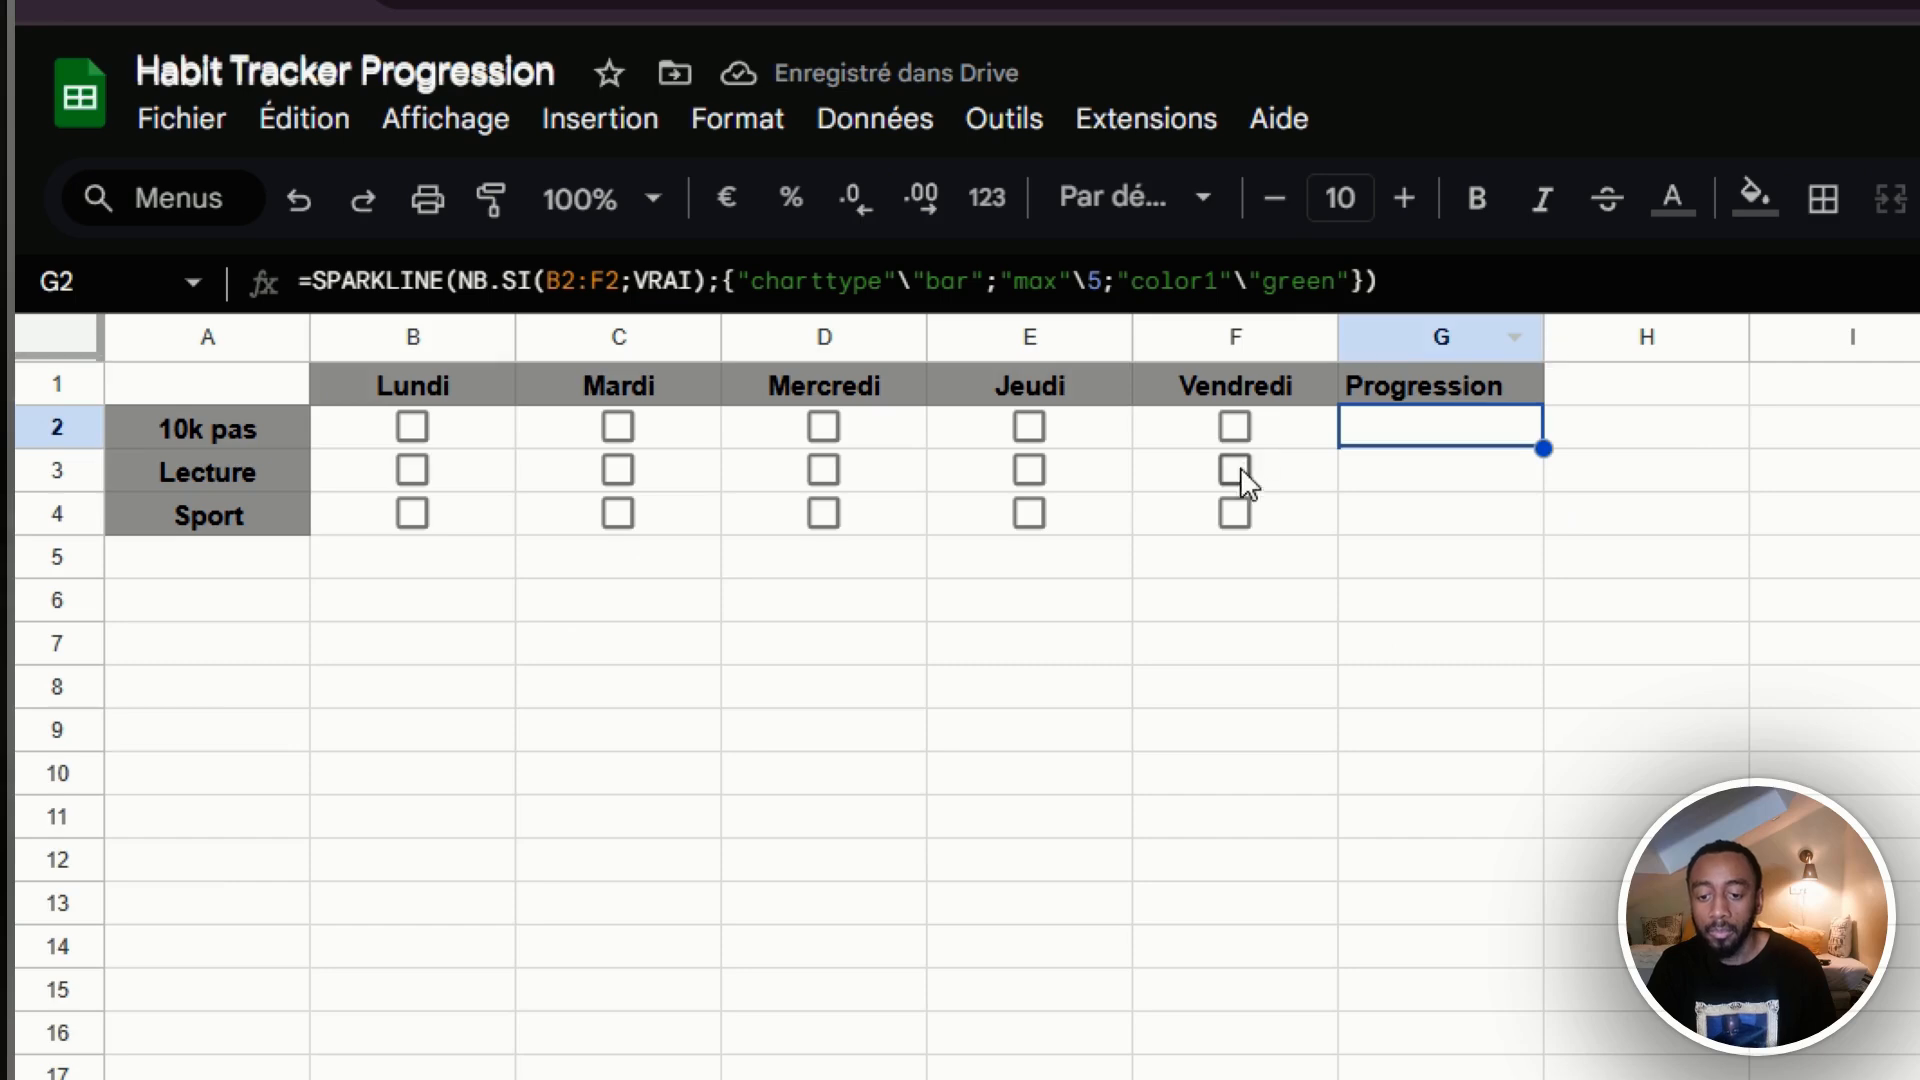
Test the 10k pas progress bar by toggling Vendredi, and tick all five days from Lundi to Vendredi.
{"action": "left_click", "coordinate": [1232, 427]}
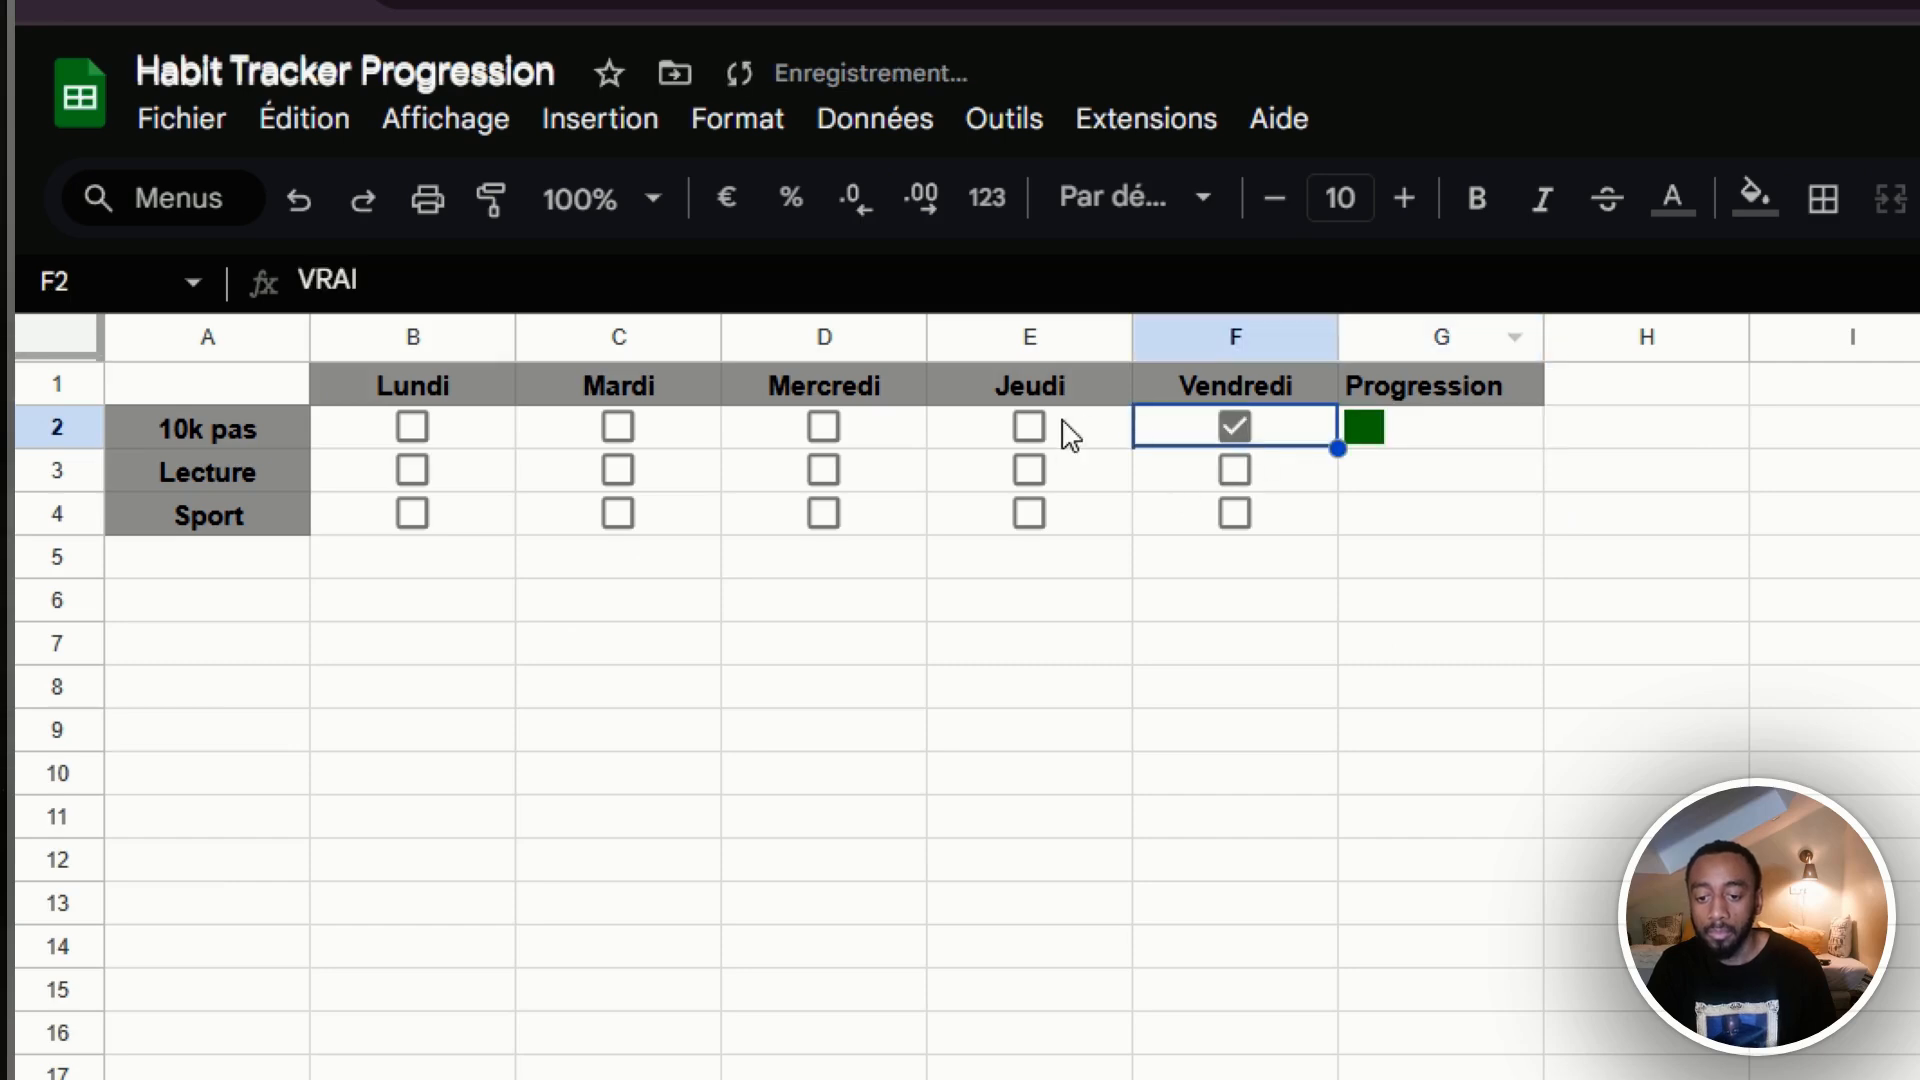
{"action": "left_click", "coordinate": [1230, 423]}
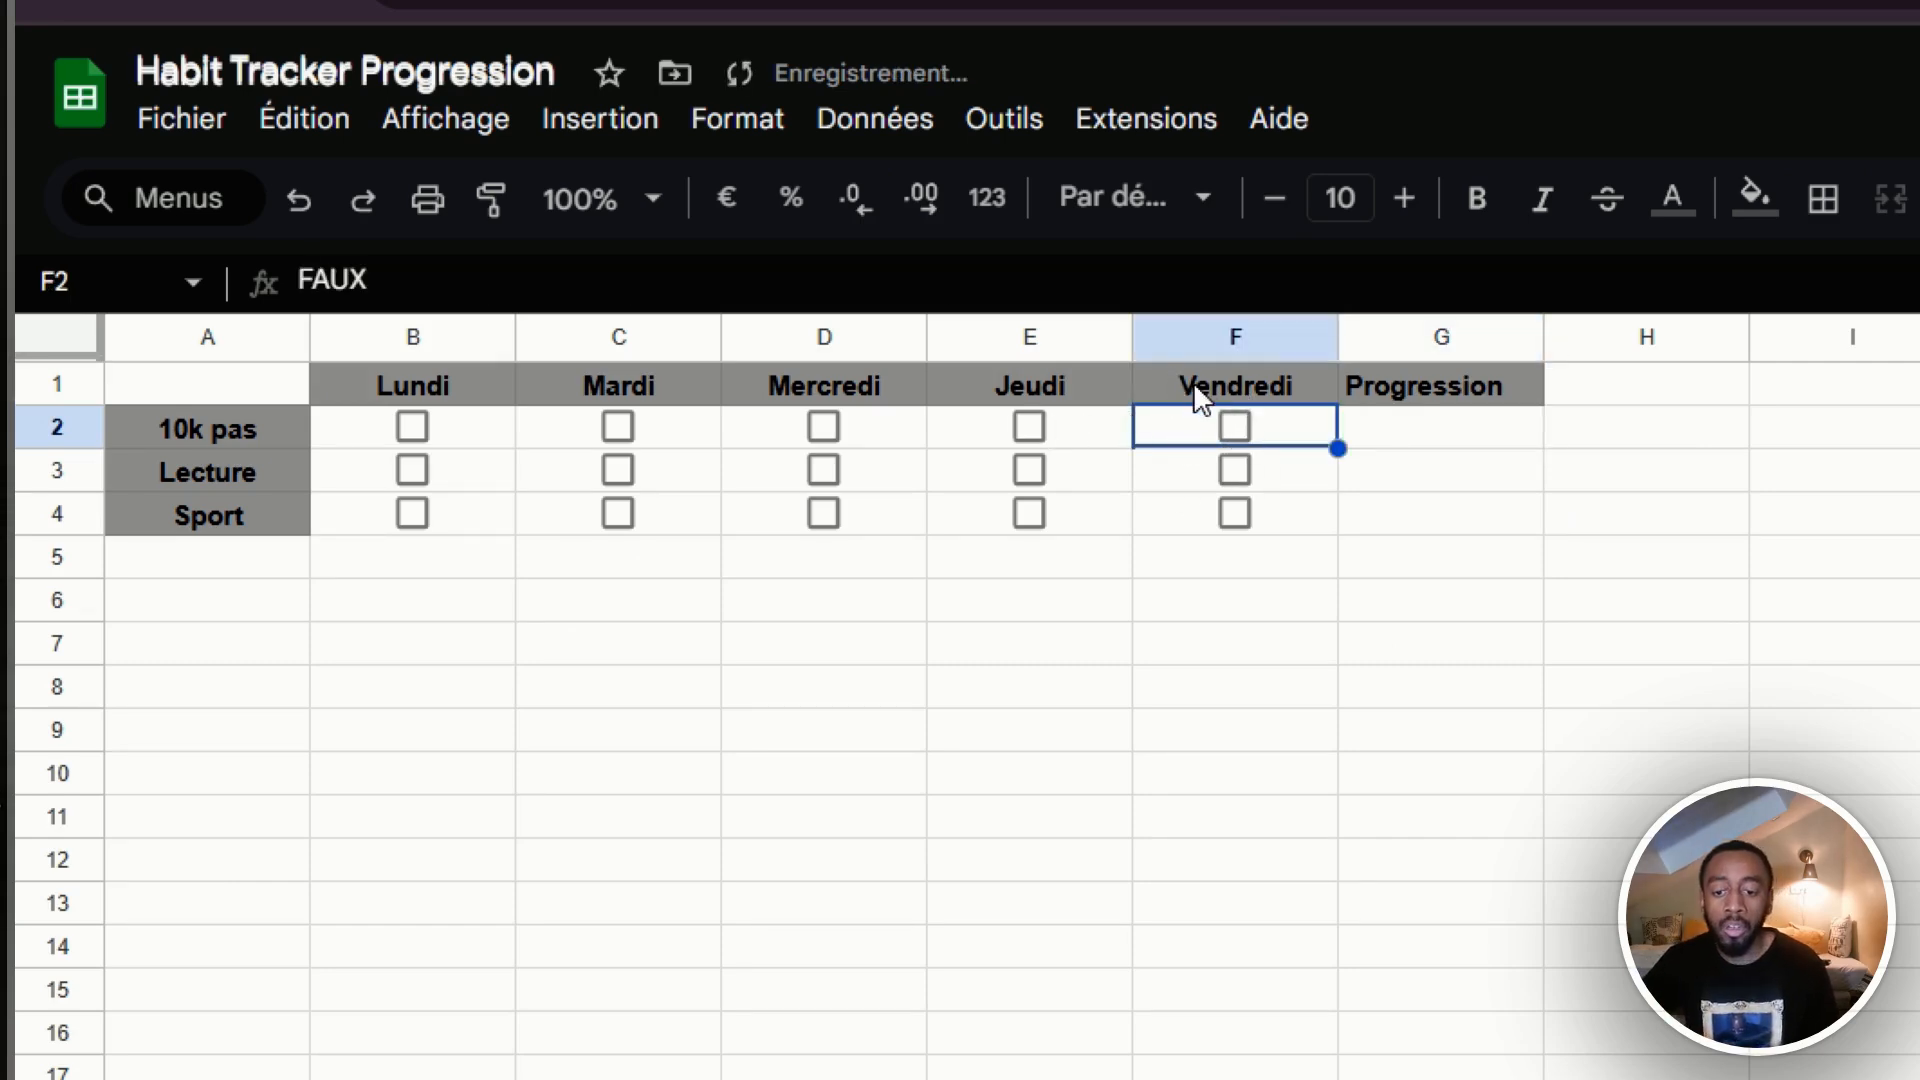
{"action": "left_click", "coordinate": [1234, 426]}
{"action": "left_click", "coordinate": [1027, 426]}
{"action": "left_click", "coordinate": [821, 427]}
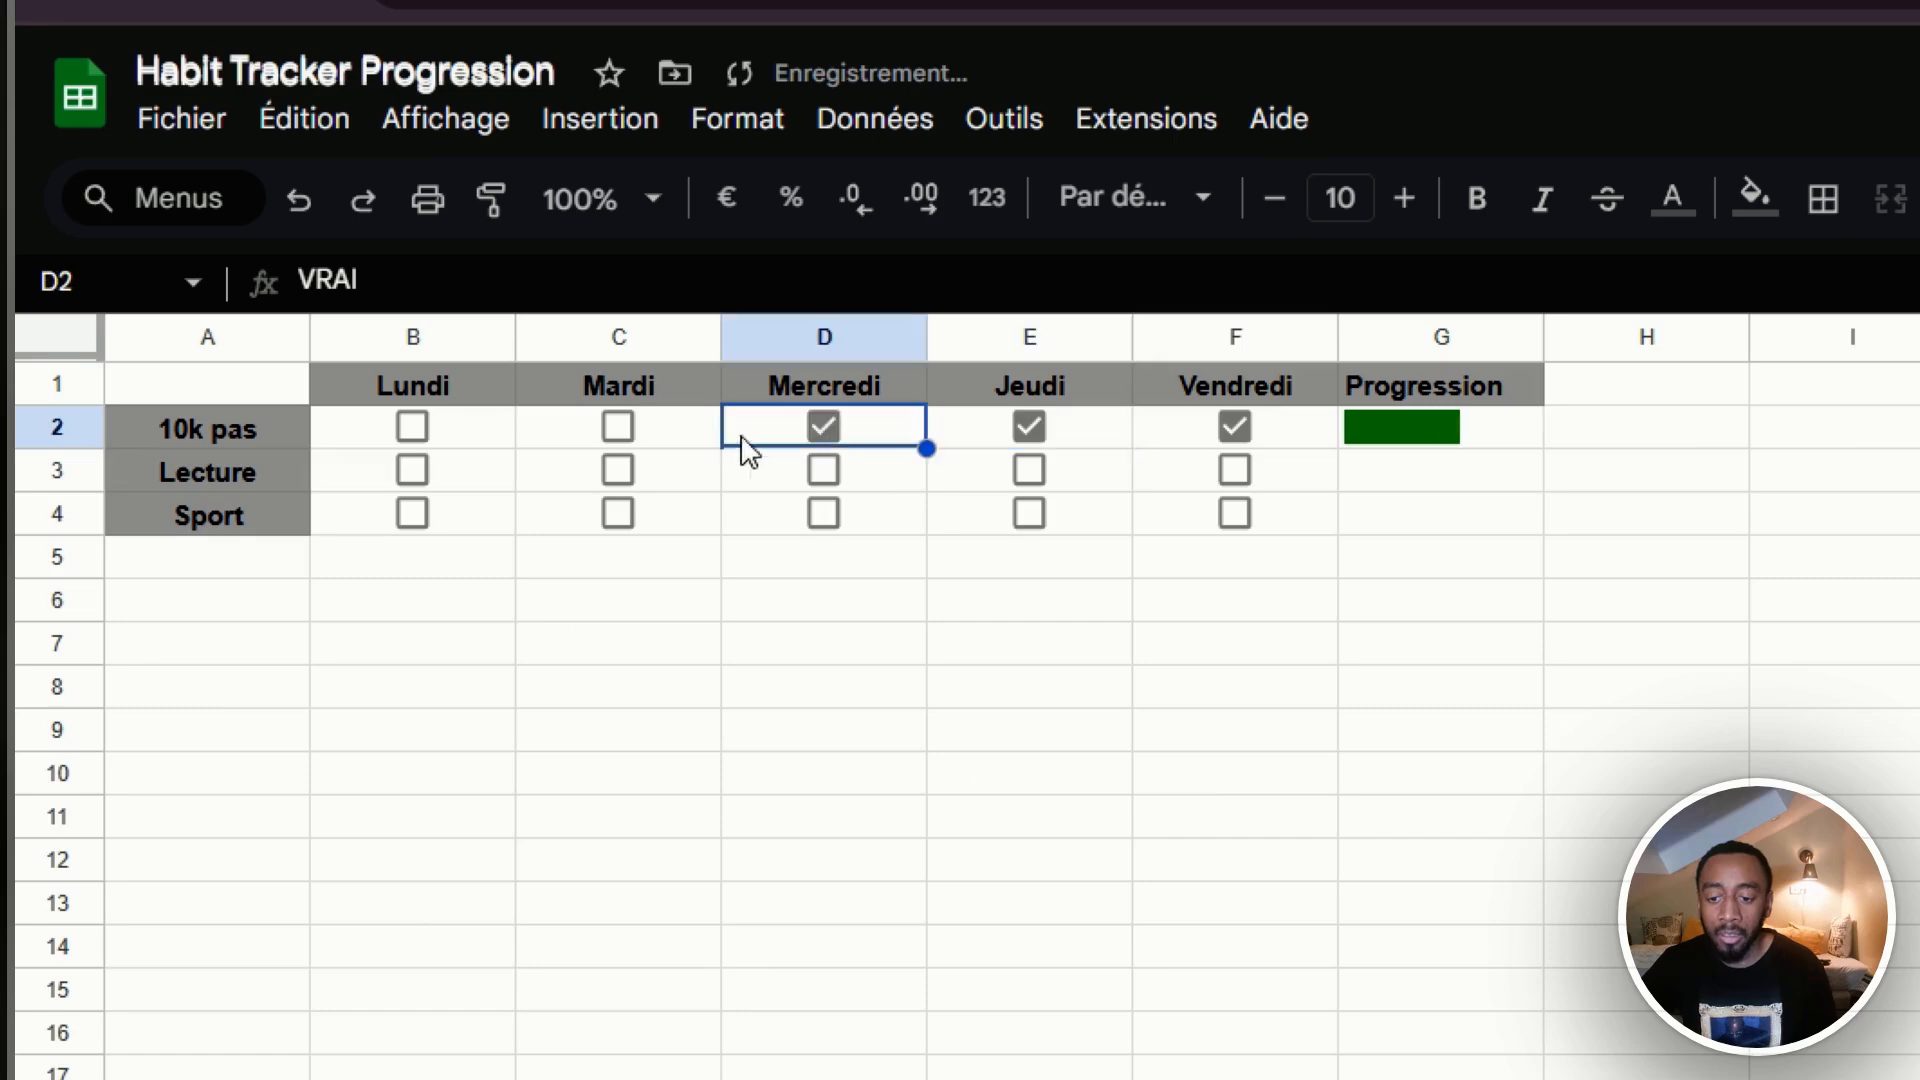
{"action": "left_click", "coordinate": [618, 426]}
{"action": "left_click", "coordinate": [412, 426]}
{"action": "left_click", "coordinate": [1375, 515]}
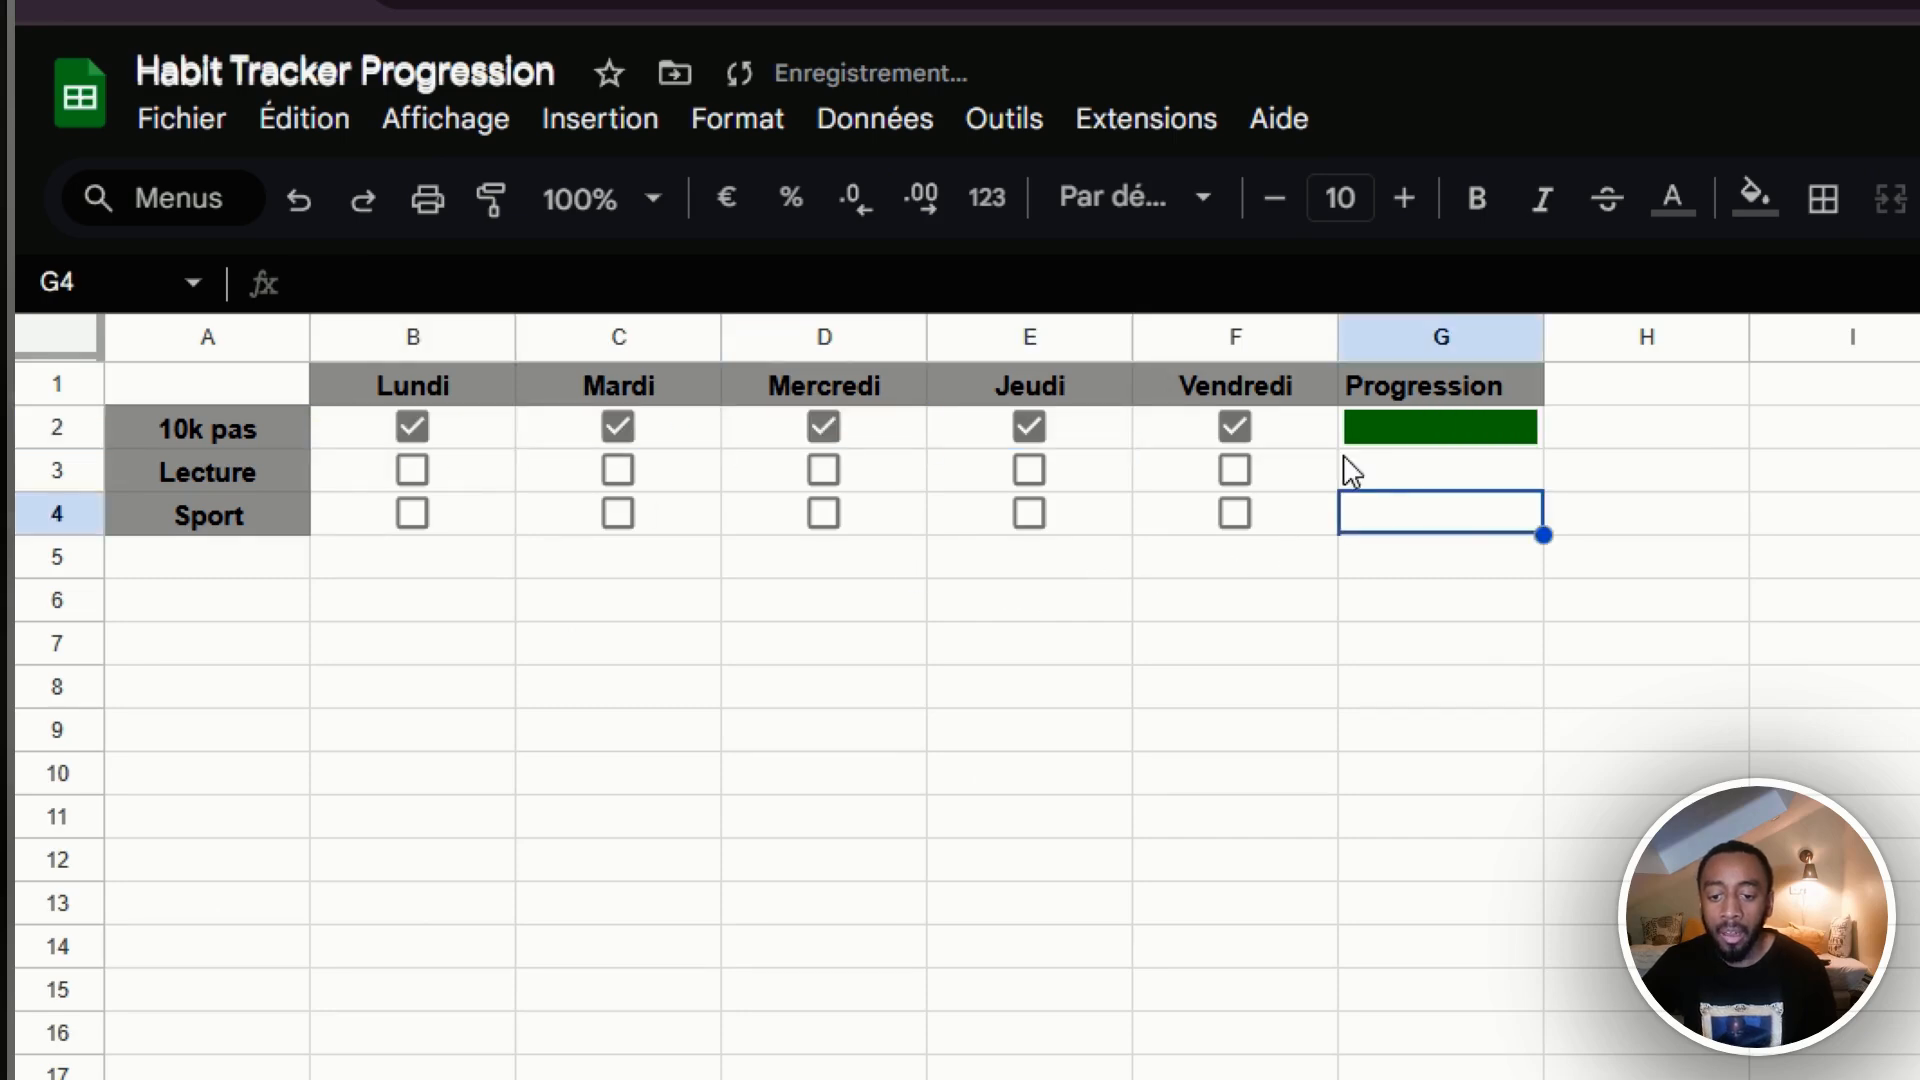
Examine the B2:F2 range reference in the 10k pas progress formula in G2.
{"action": "left_click", "coordinate": [1361, 440]}
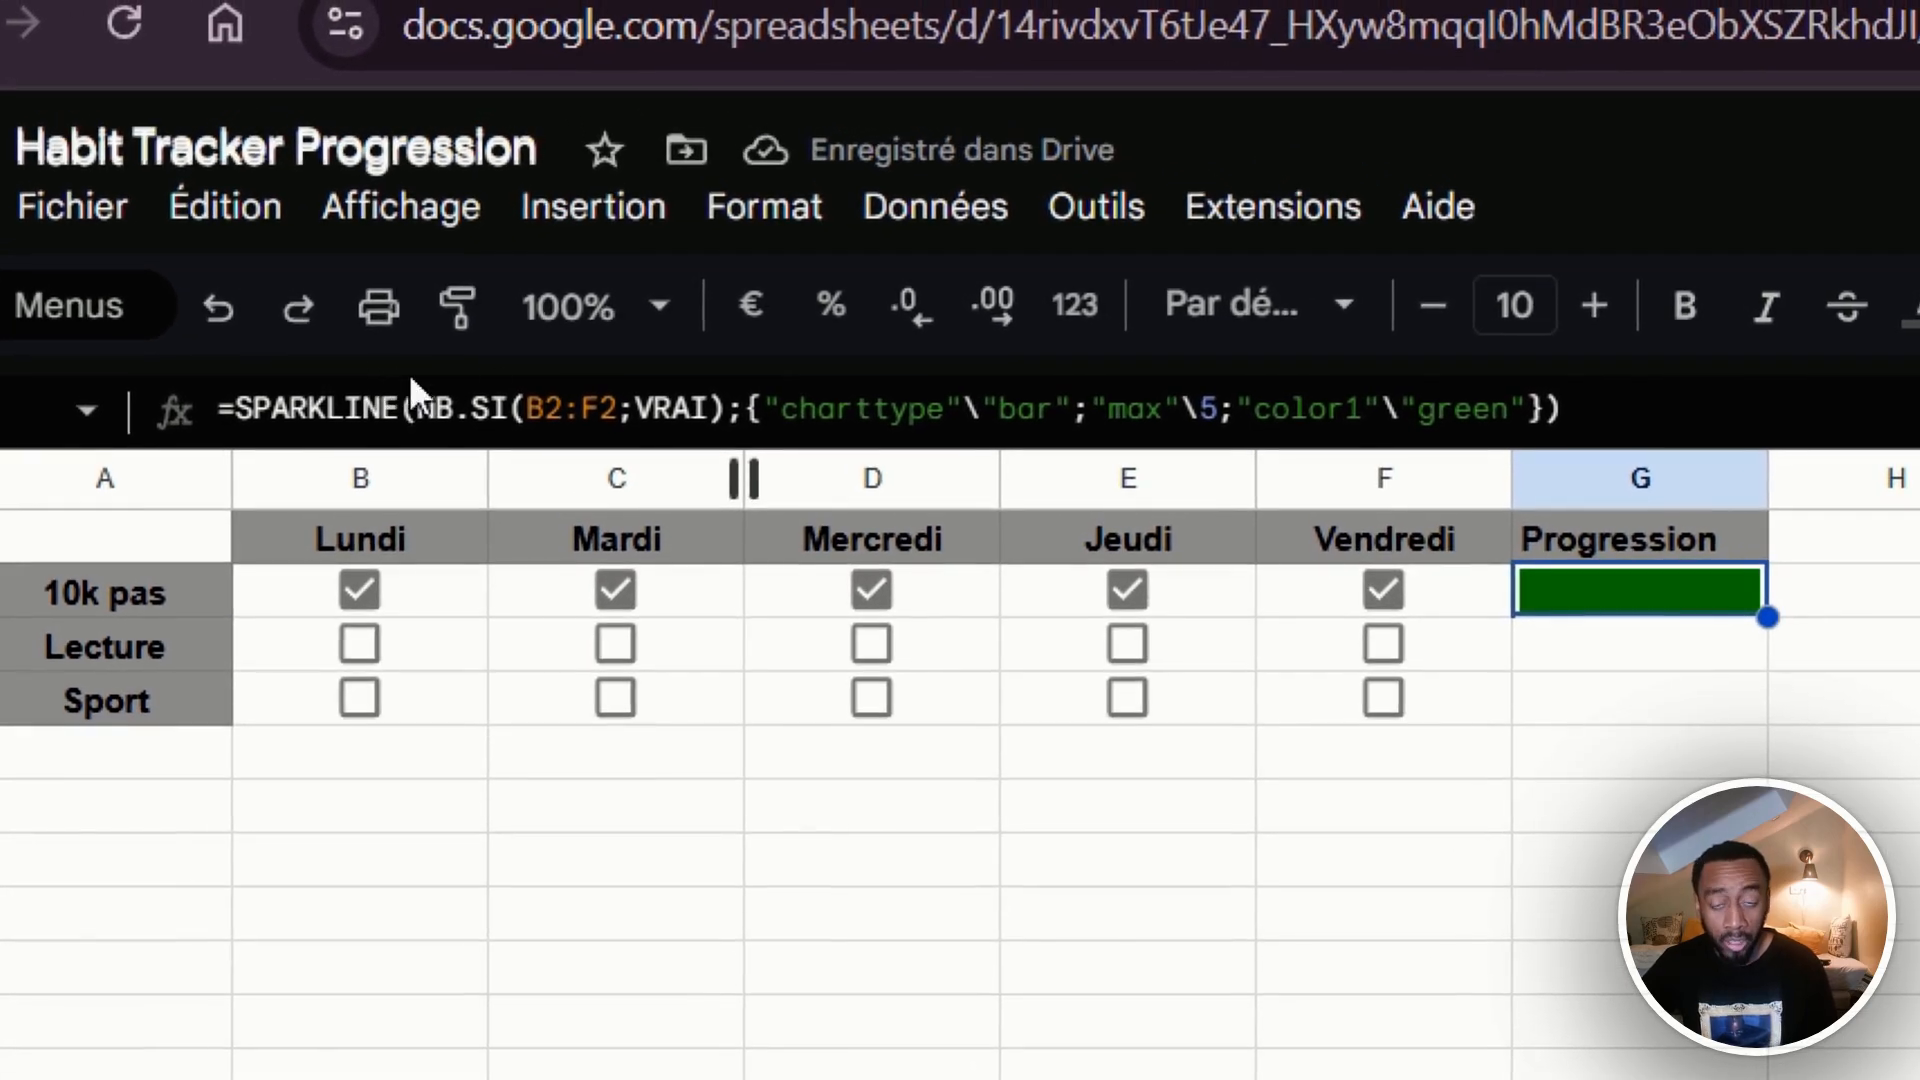
{"action": "left_click_drag", "start_coordinate": [618, 410], "coordinate": [544, 390]}
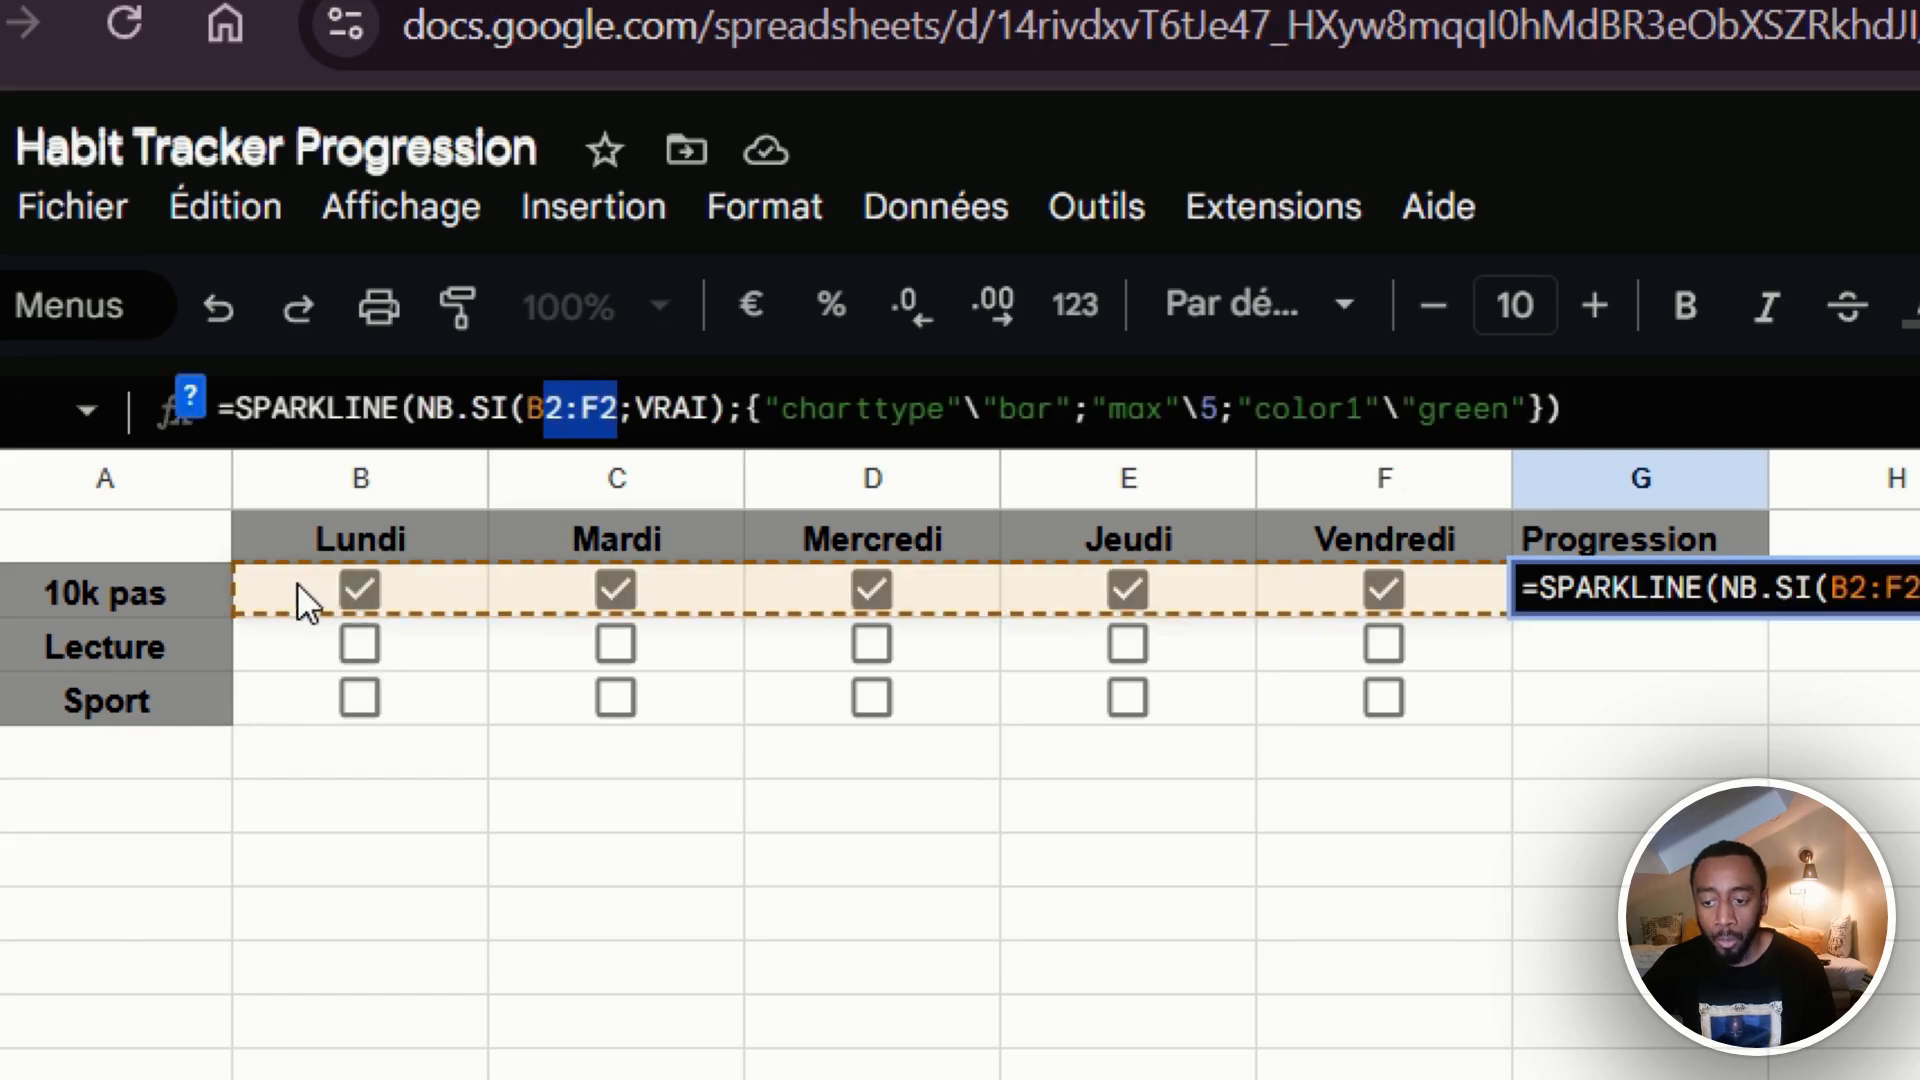
{"action": "left_click", "coordinate": [1629, 749]}
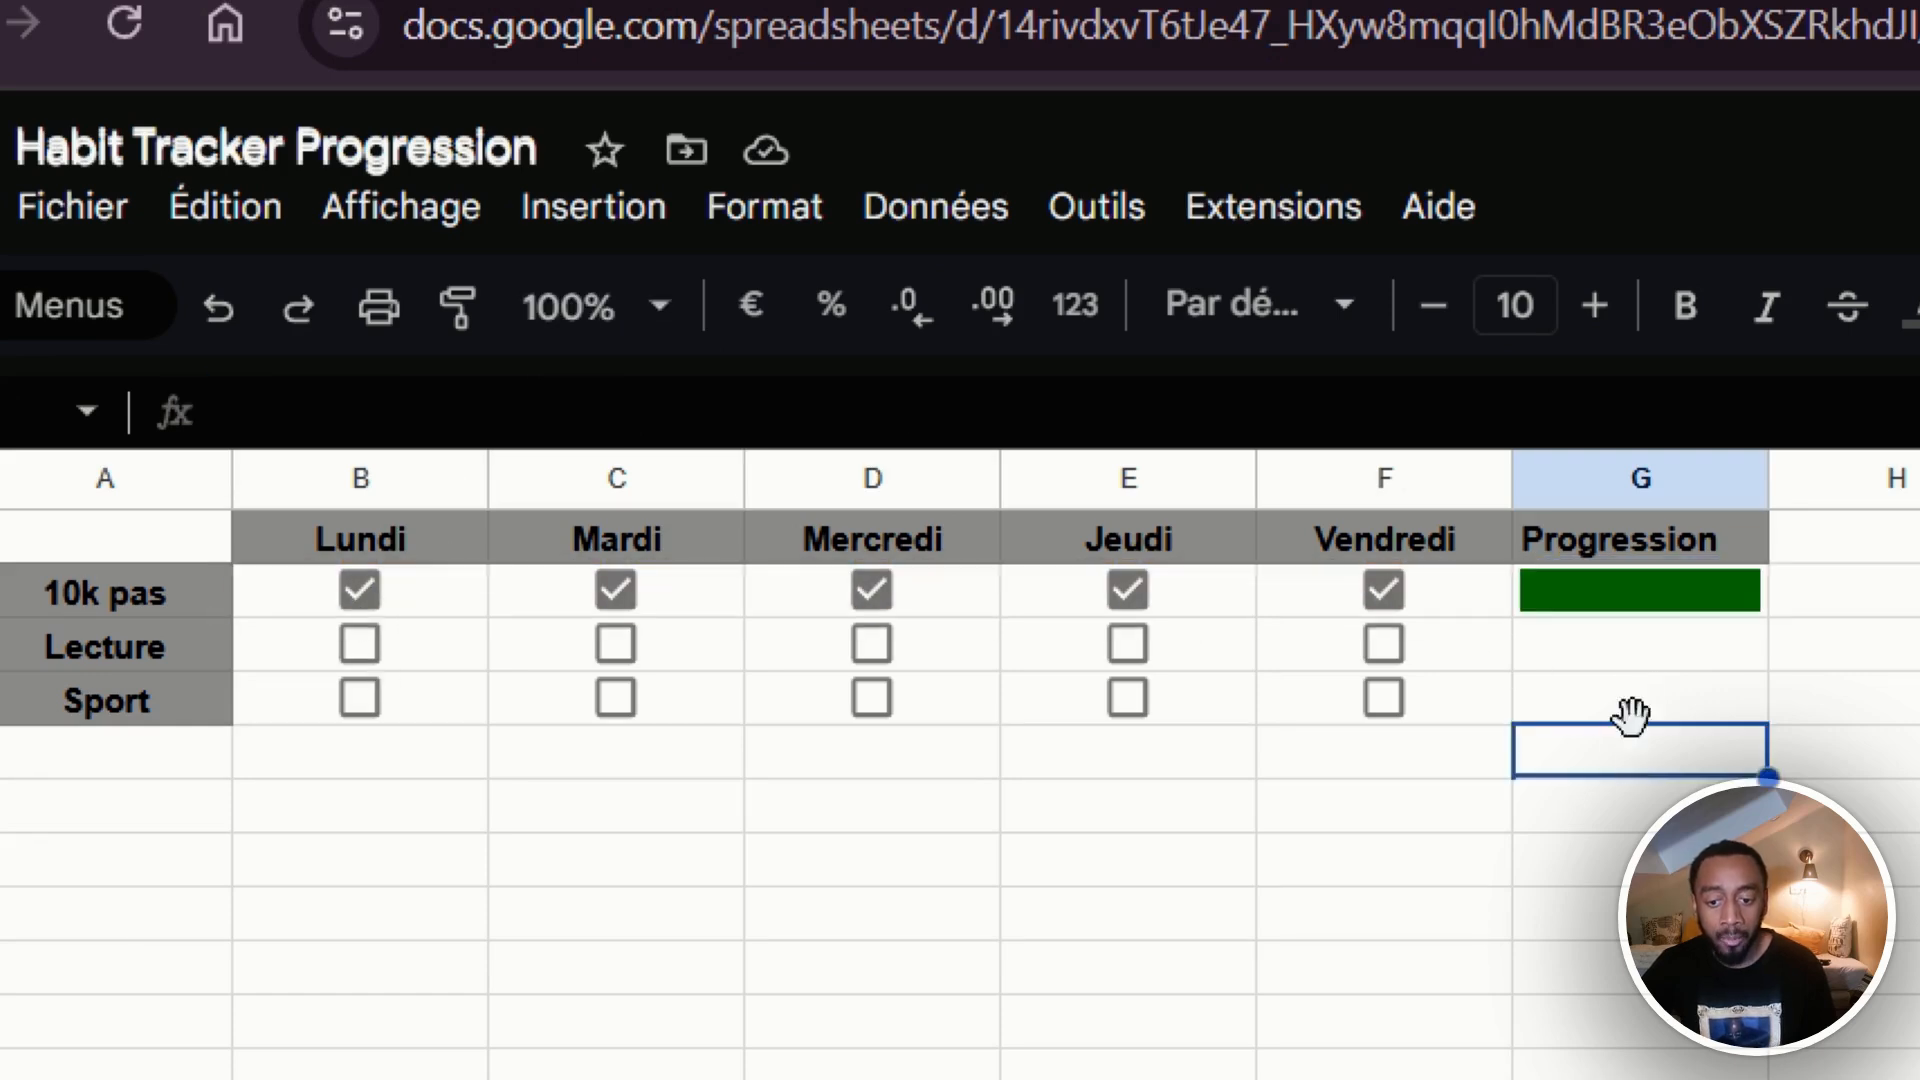
Fill the progress formula from G2 down to G4 and check the row reference in G4's copy.
{"action": "left_click", "coordinate": [1629, 600]}
{"action": "left_click_drag", "start_coordinate": [1768, 617], "coordinate": [1744, 700]}
{"action": "left_click", "coordinate": [1706, 776]}
{"action": "left_click", "coordinate": [1640, 715]}
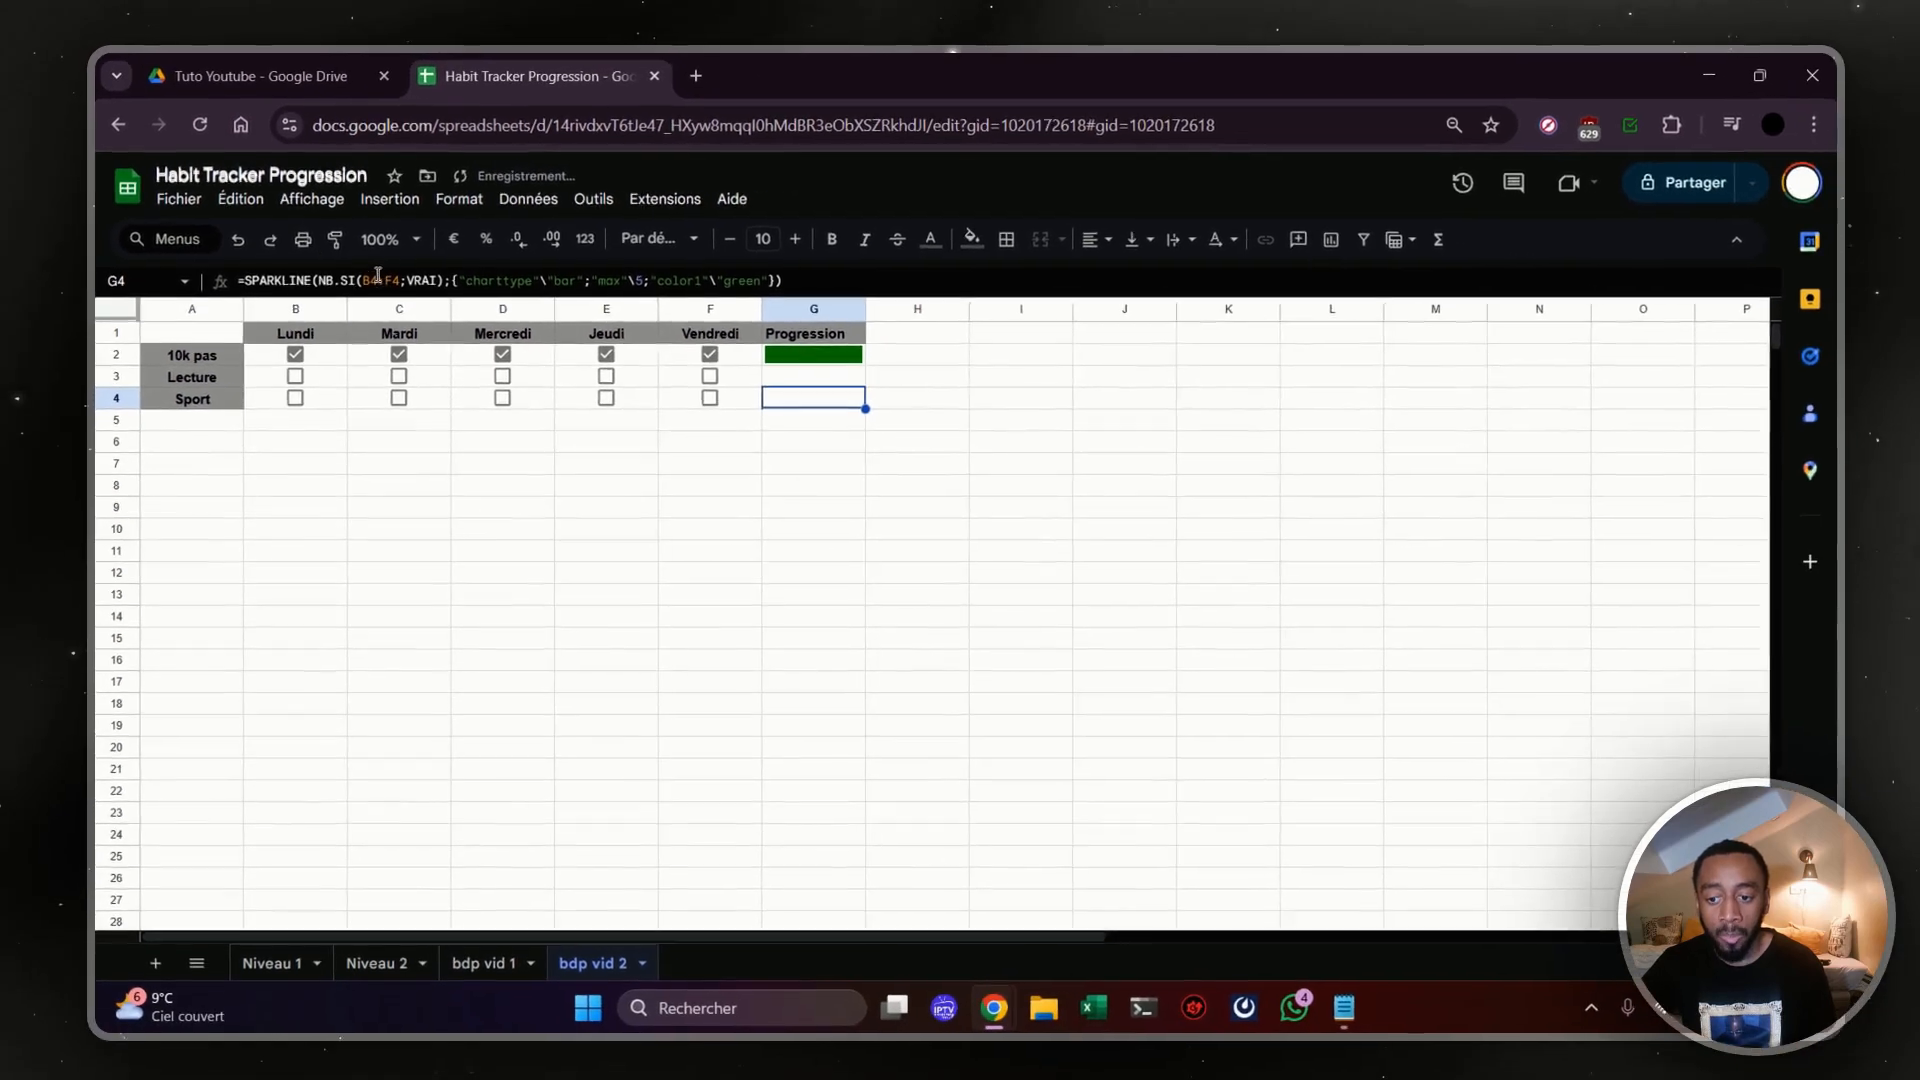
{"action": "left_click", "coordinate": [548, 394]}
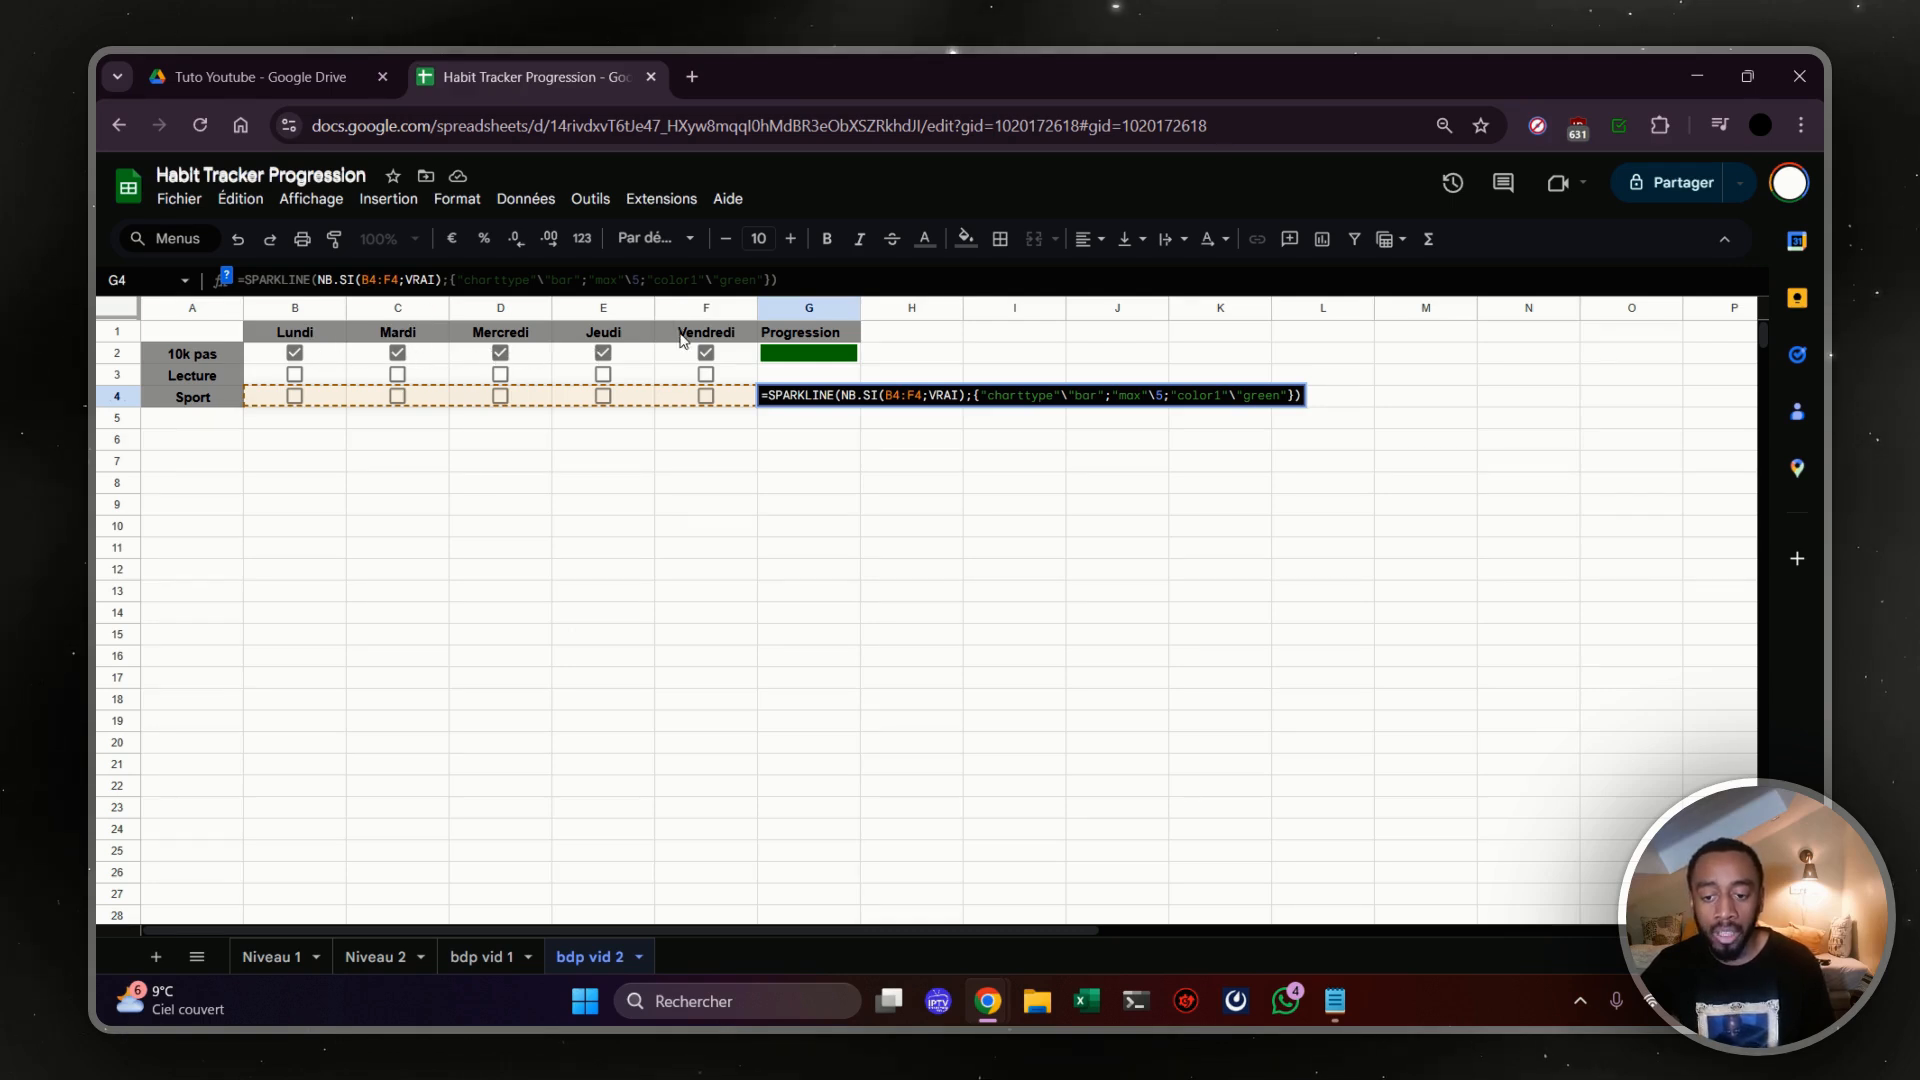
Inspect the max argument of G2's progress formula, and set the Lecture bar's color1 to red in G3.
{"action": "left_click", "coordinate": [845, 353]}
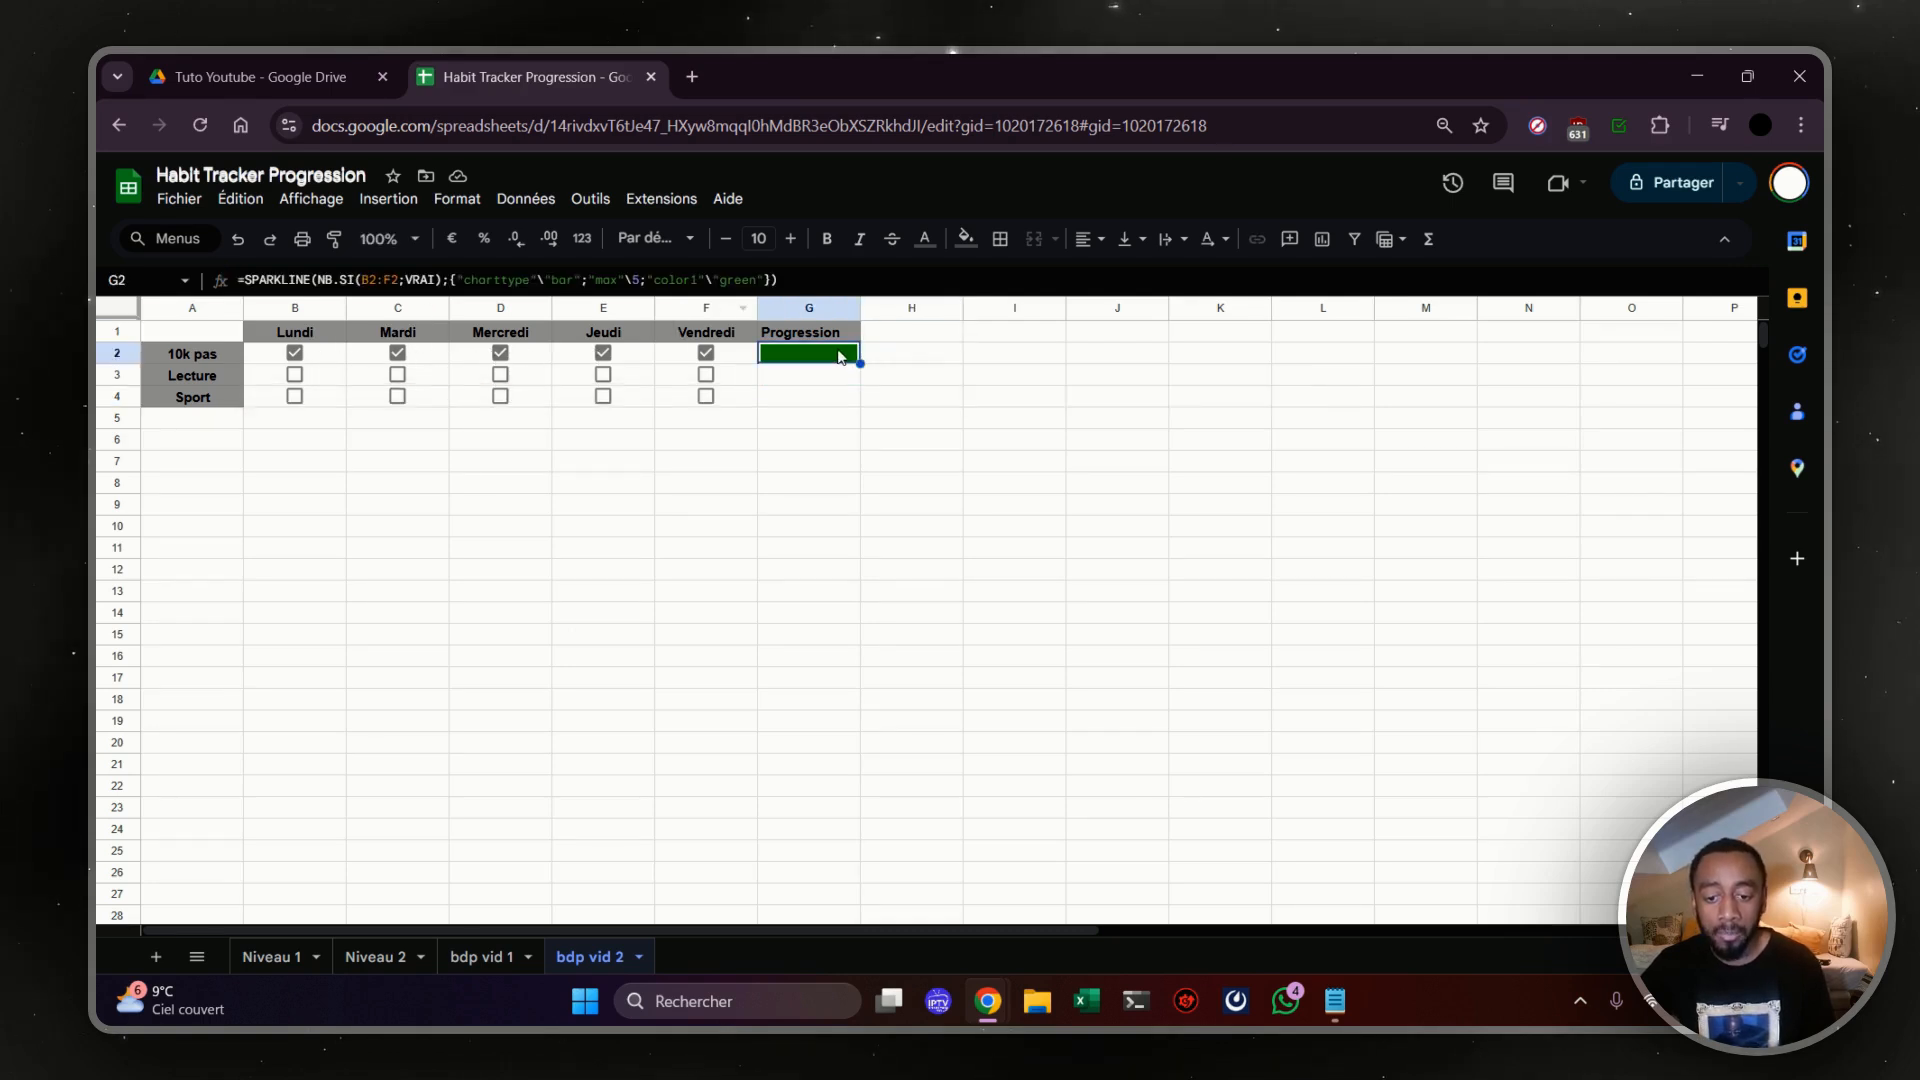
{"action": "left_click", "coordinate": [645, 279]}
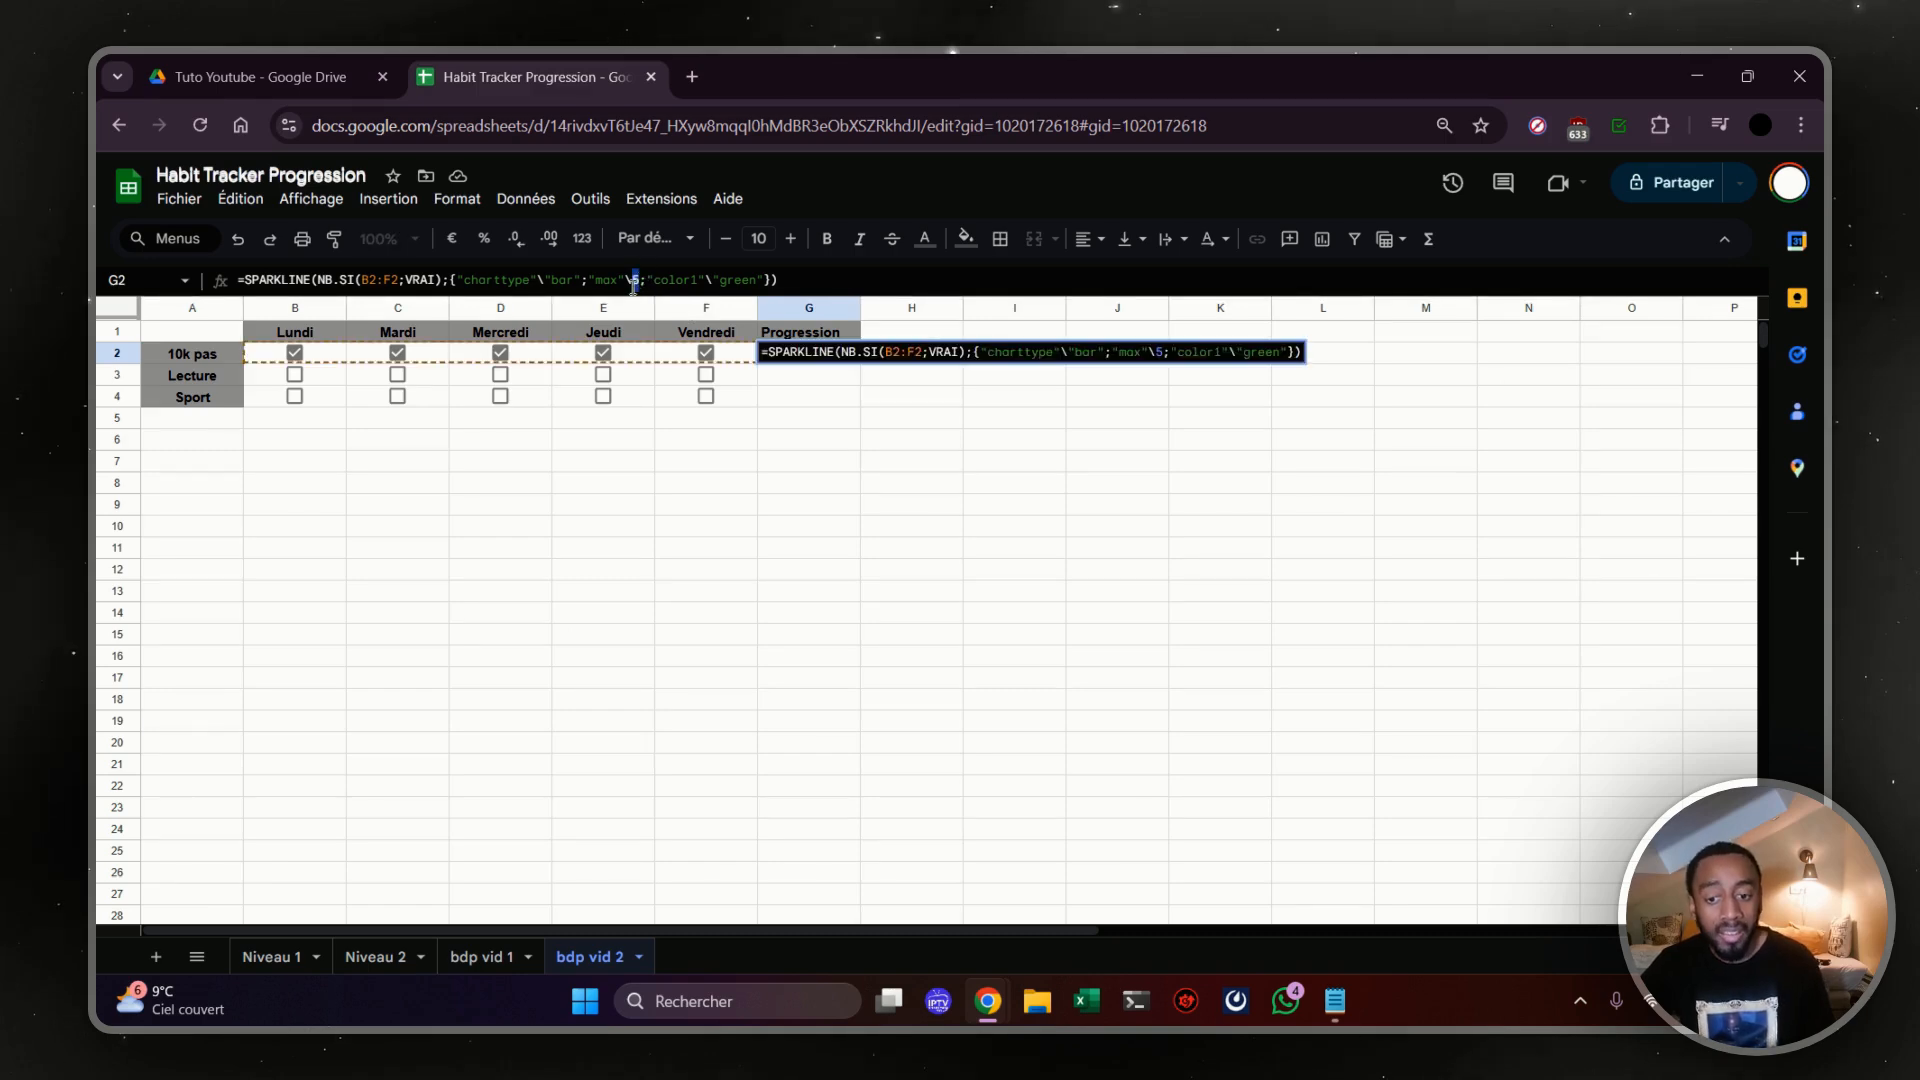
{"action": "left_click_drag", "start_coordinate": [641, 279], "coordinate": [627, 281]}
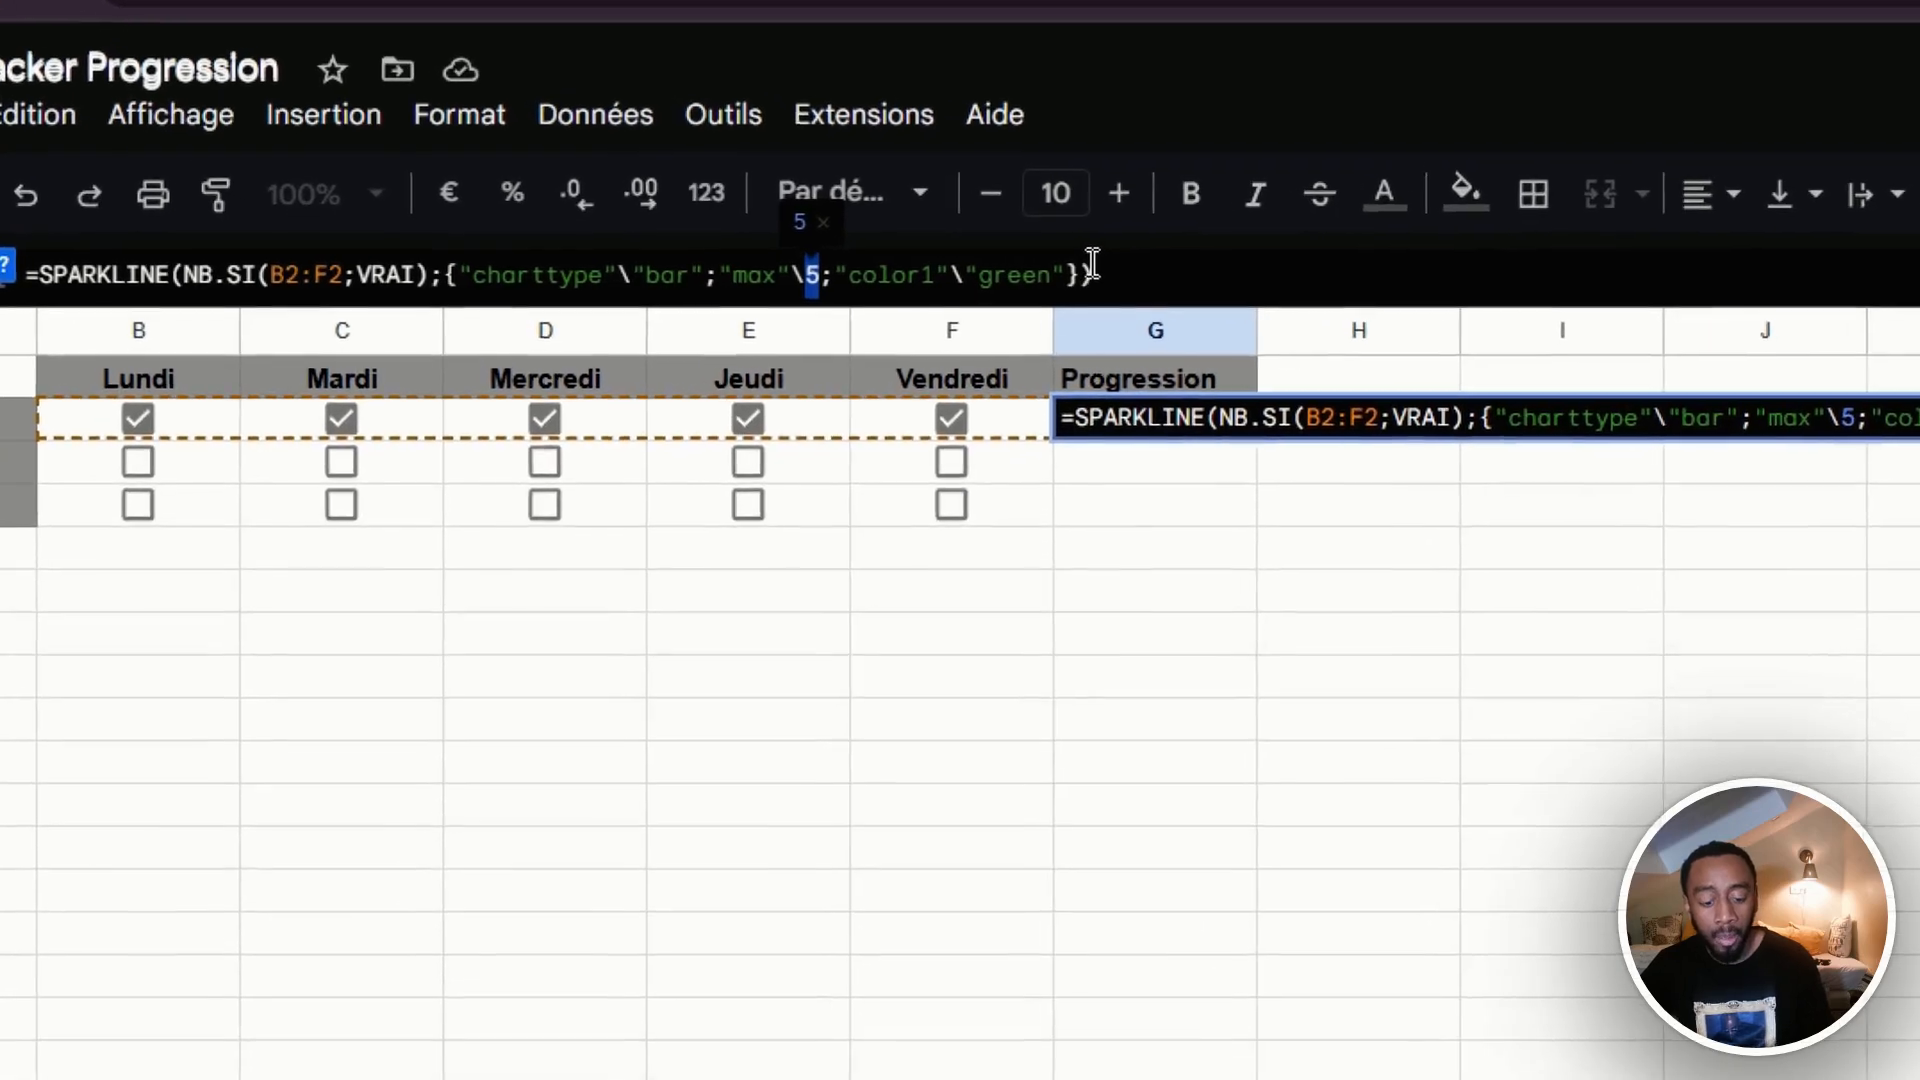
{"action": "key", "text": "Return"}
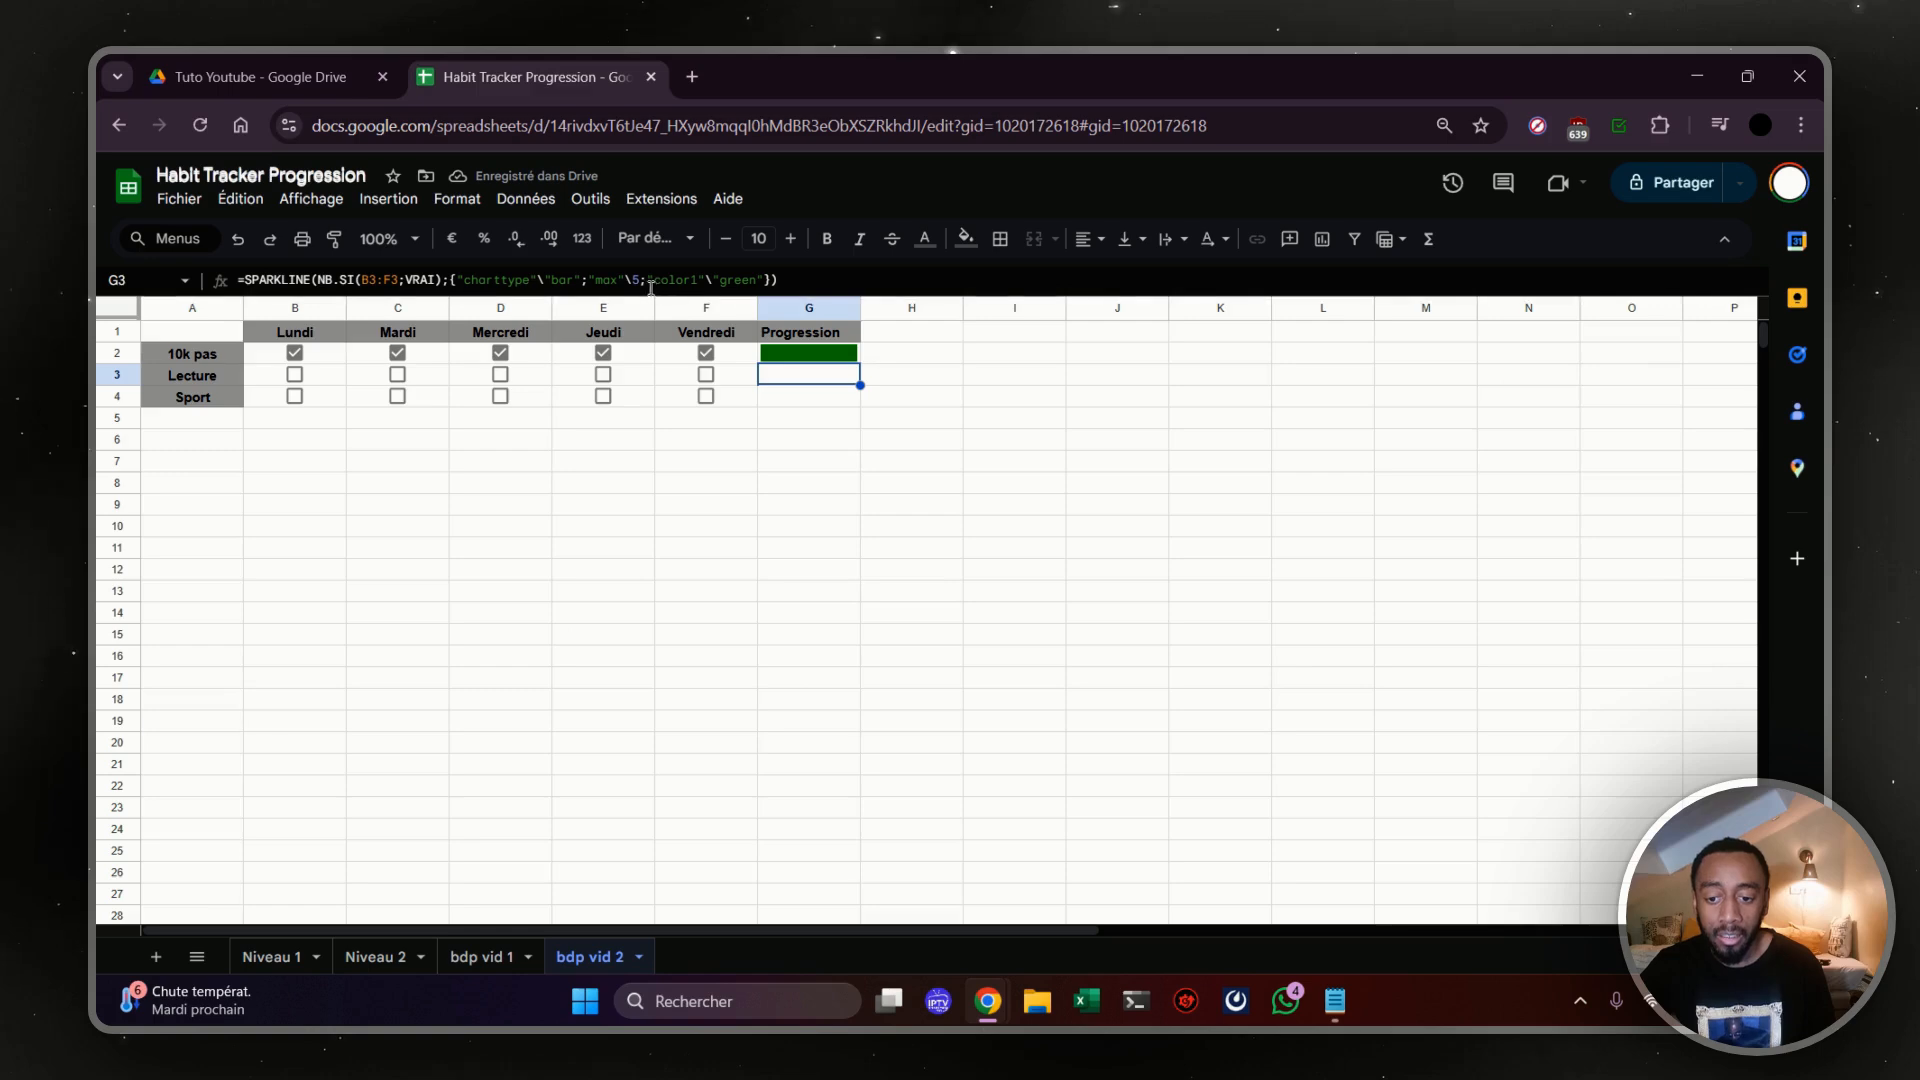
{"action": "key", "text": "Return"}
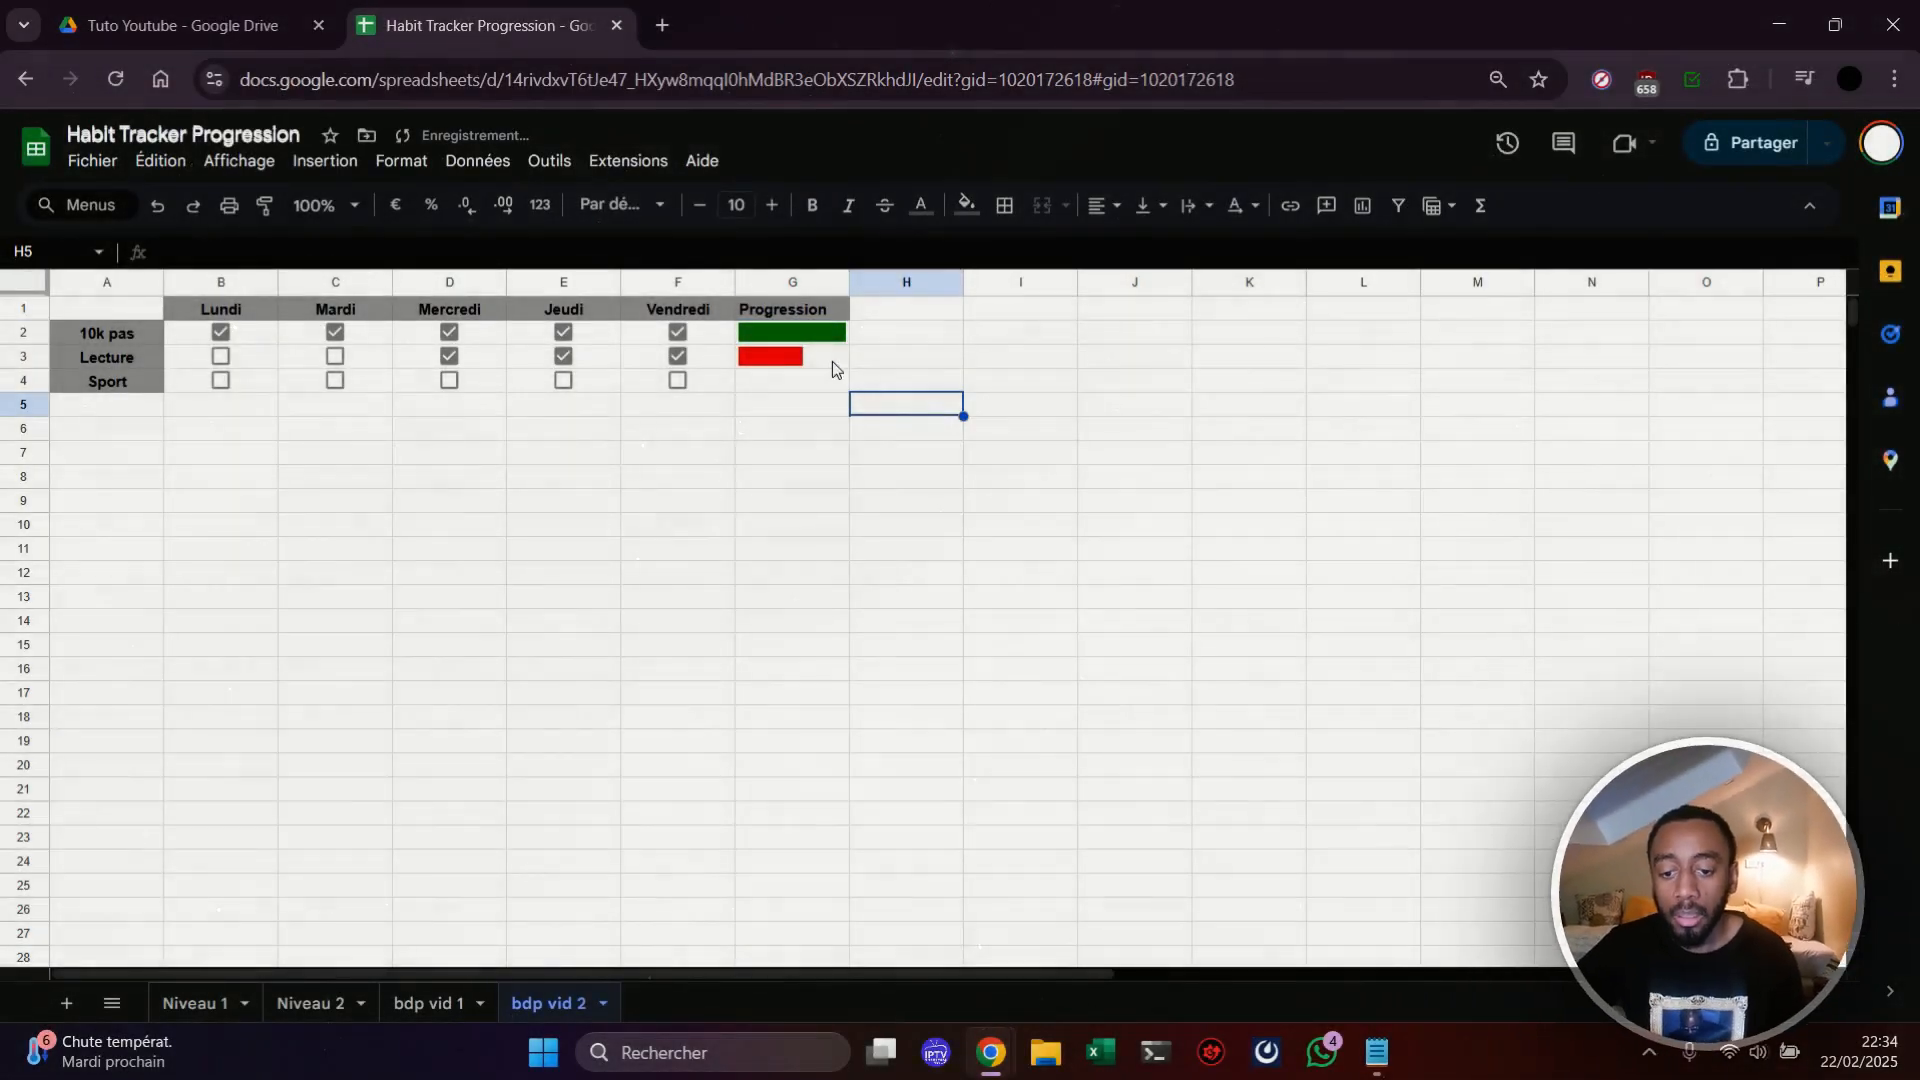
Examine G2's progress formula: the NB.SI count argument, the options array, its bar chart type and its max value.
{"action": "left_click", "coordinate": [775, 338]}
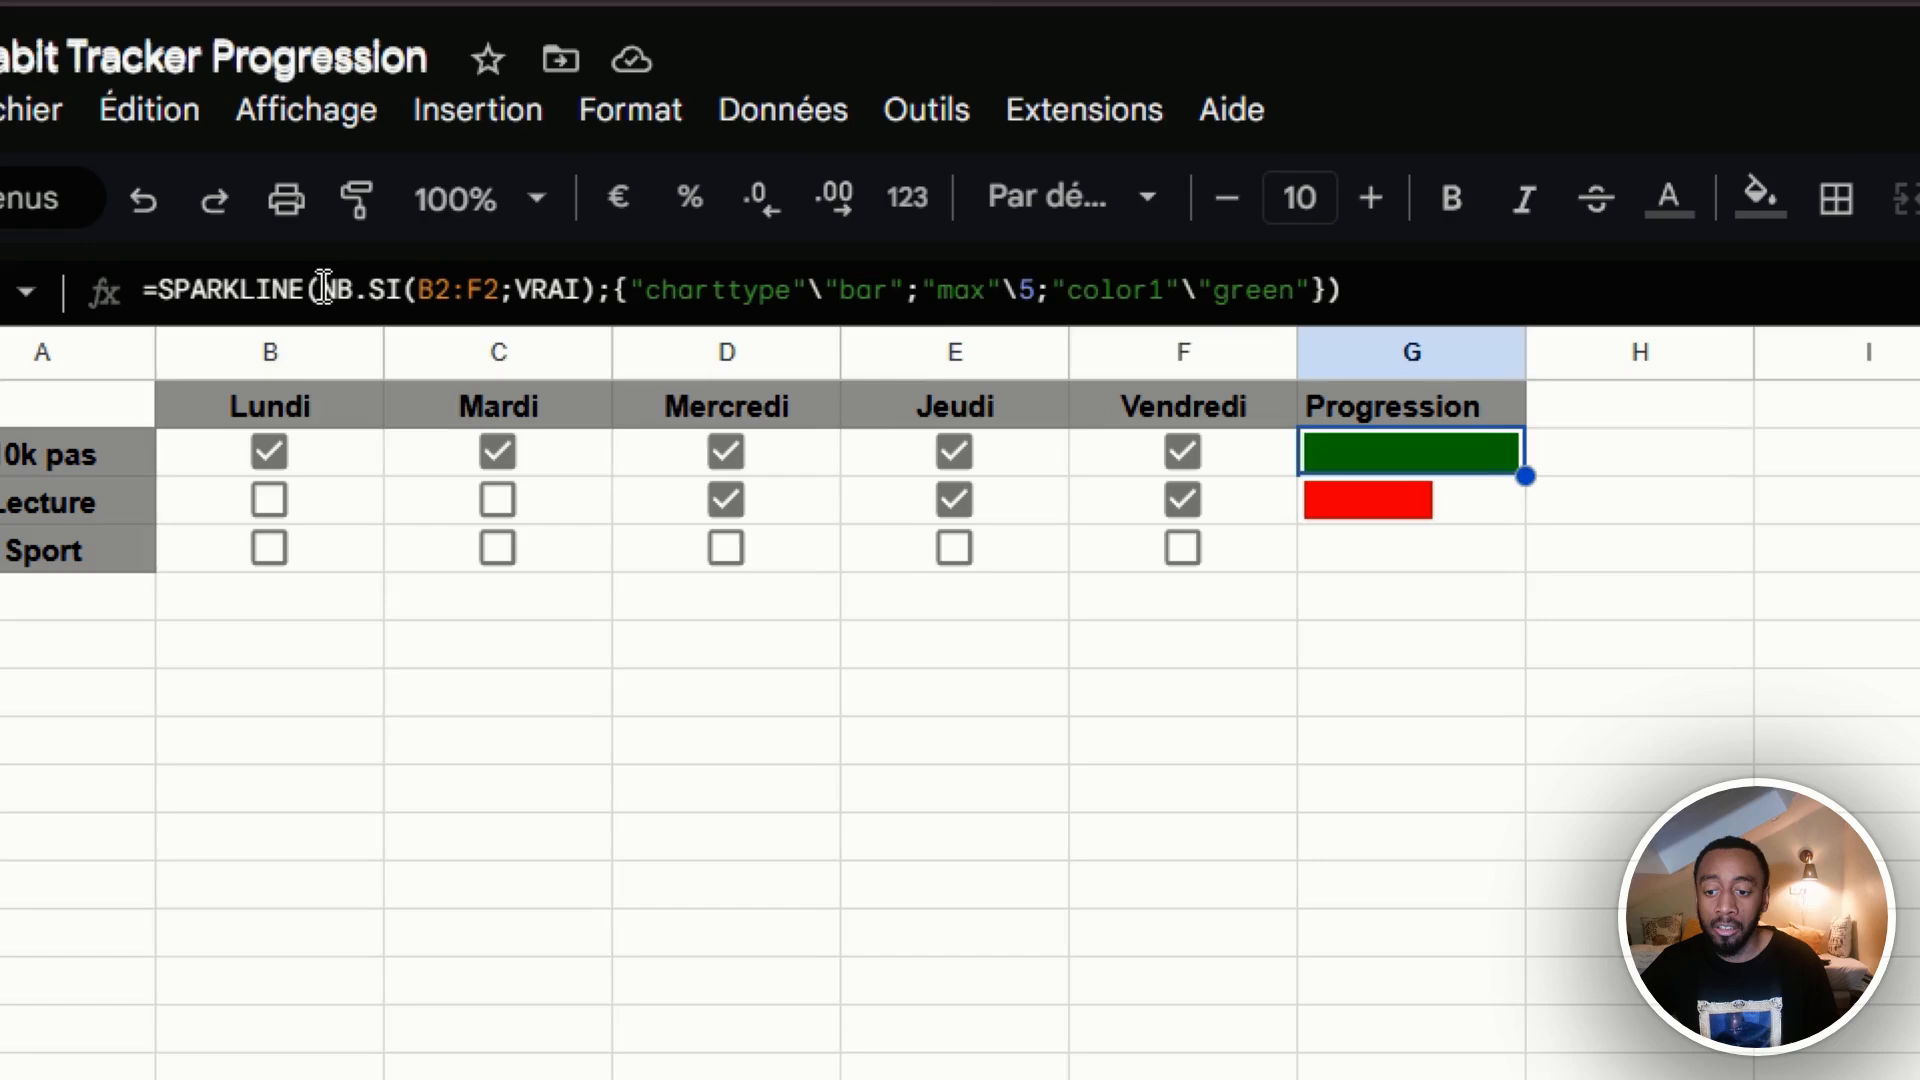
{"action": "left_click_drag", "start_coordinate": [249, 251], "coordinate": [271, 251]}
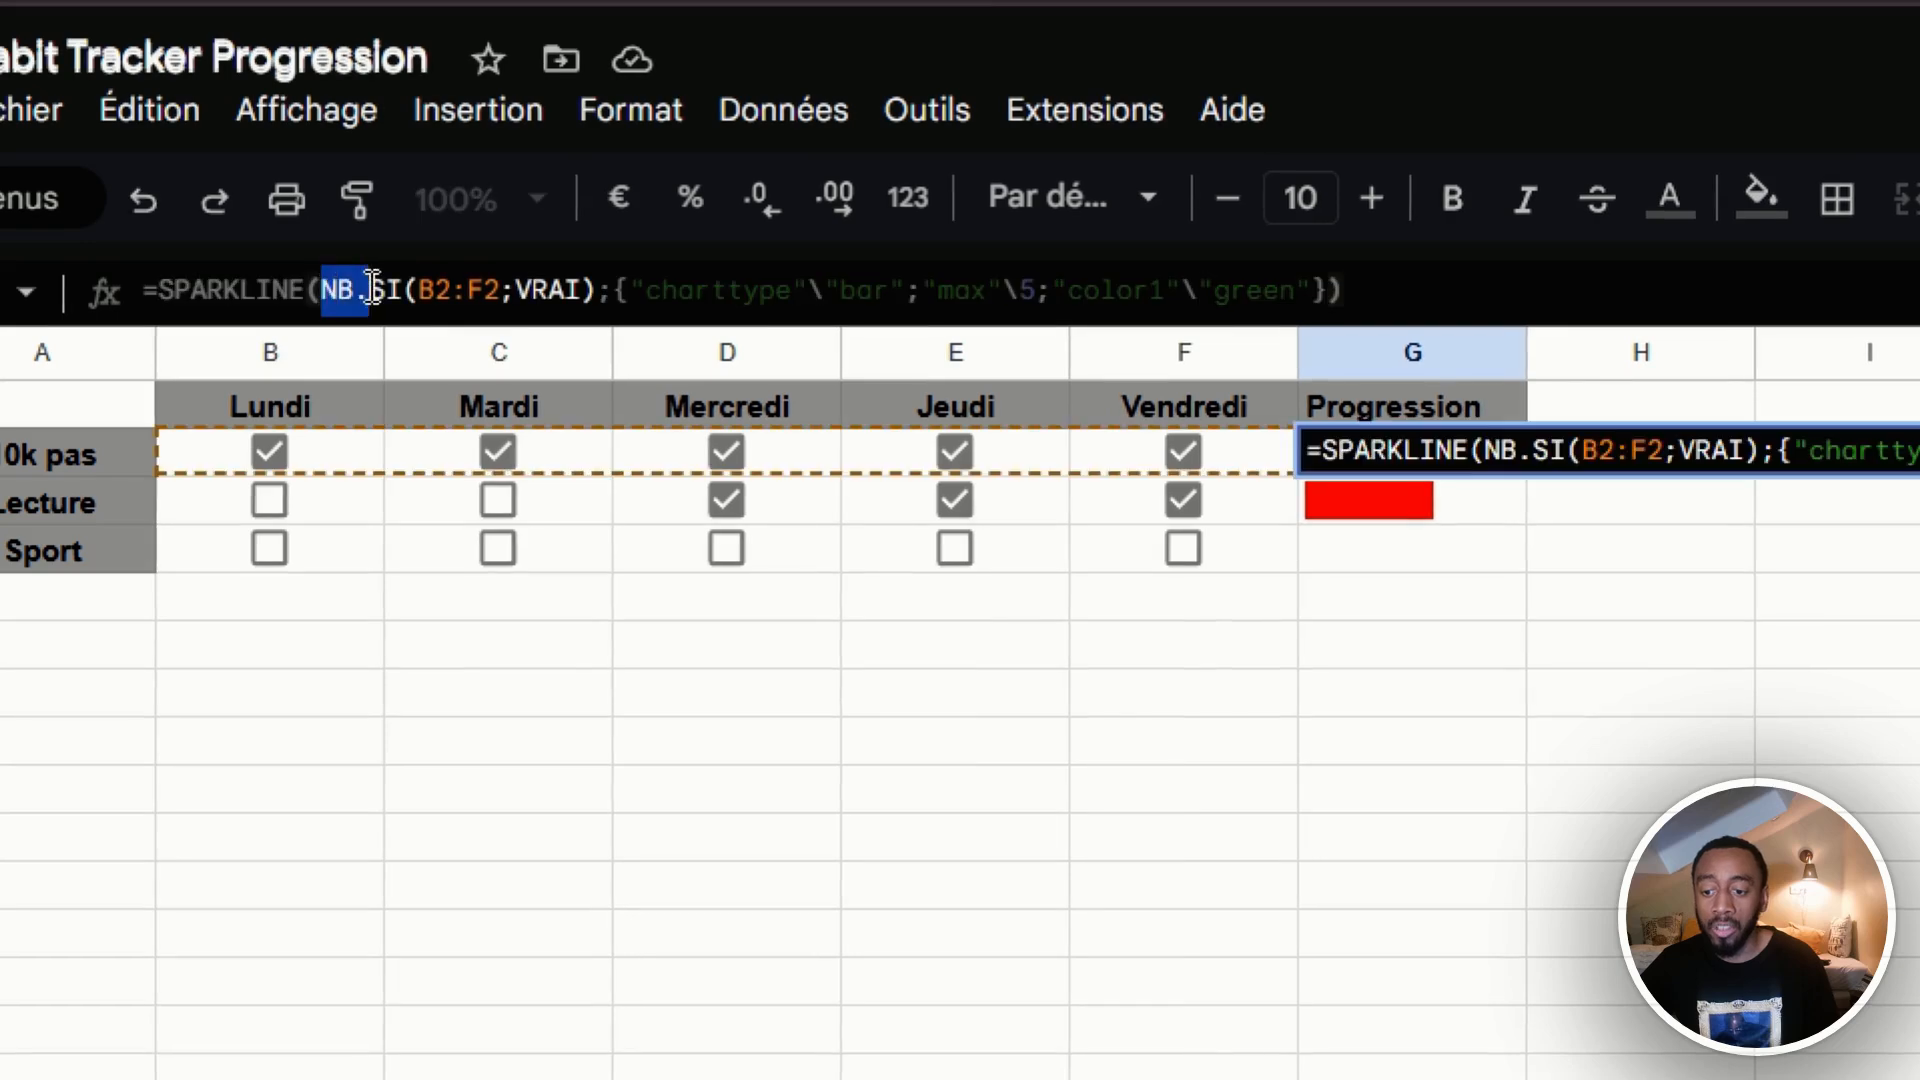
{"action": "left_click_drag", "start_coordinate": [372, 289], "coordinate": [595, 290]}
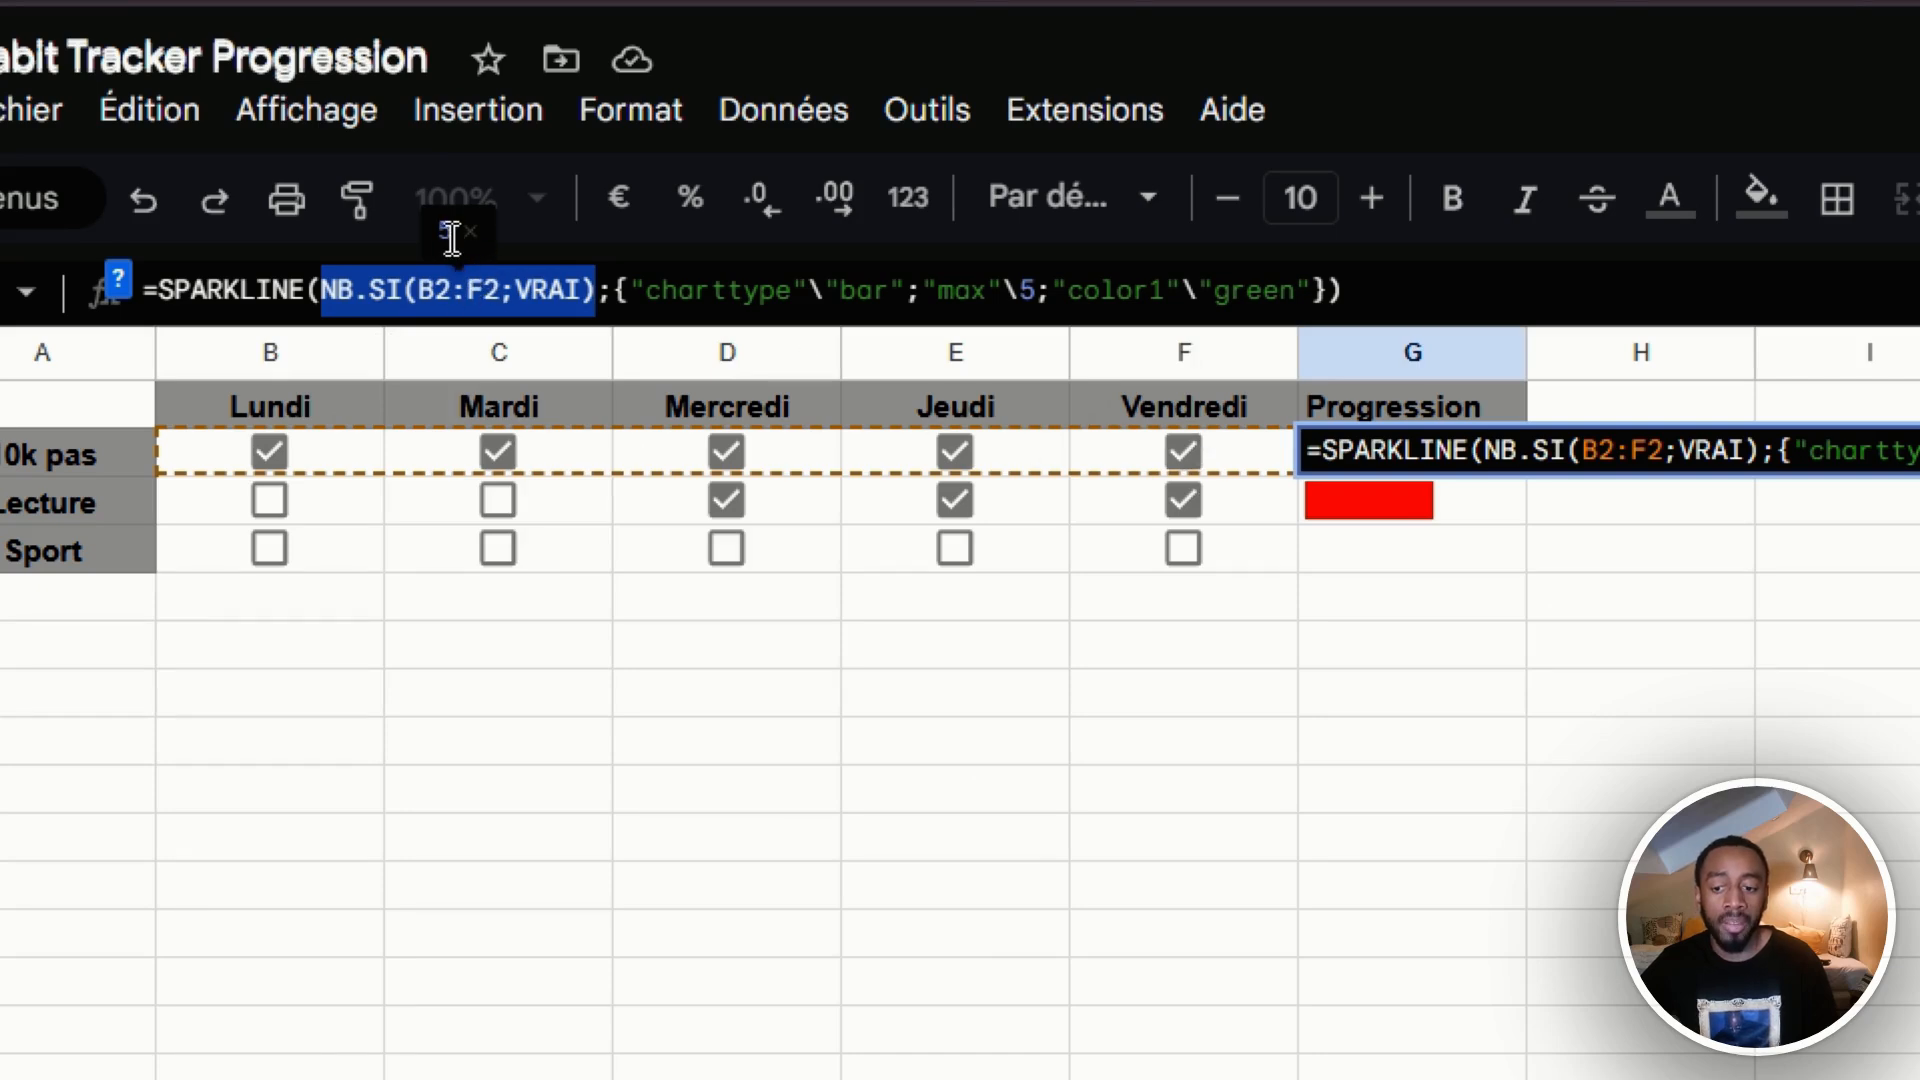
{"action": "left_click", "coordinate": [673, 300]}
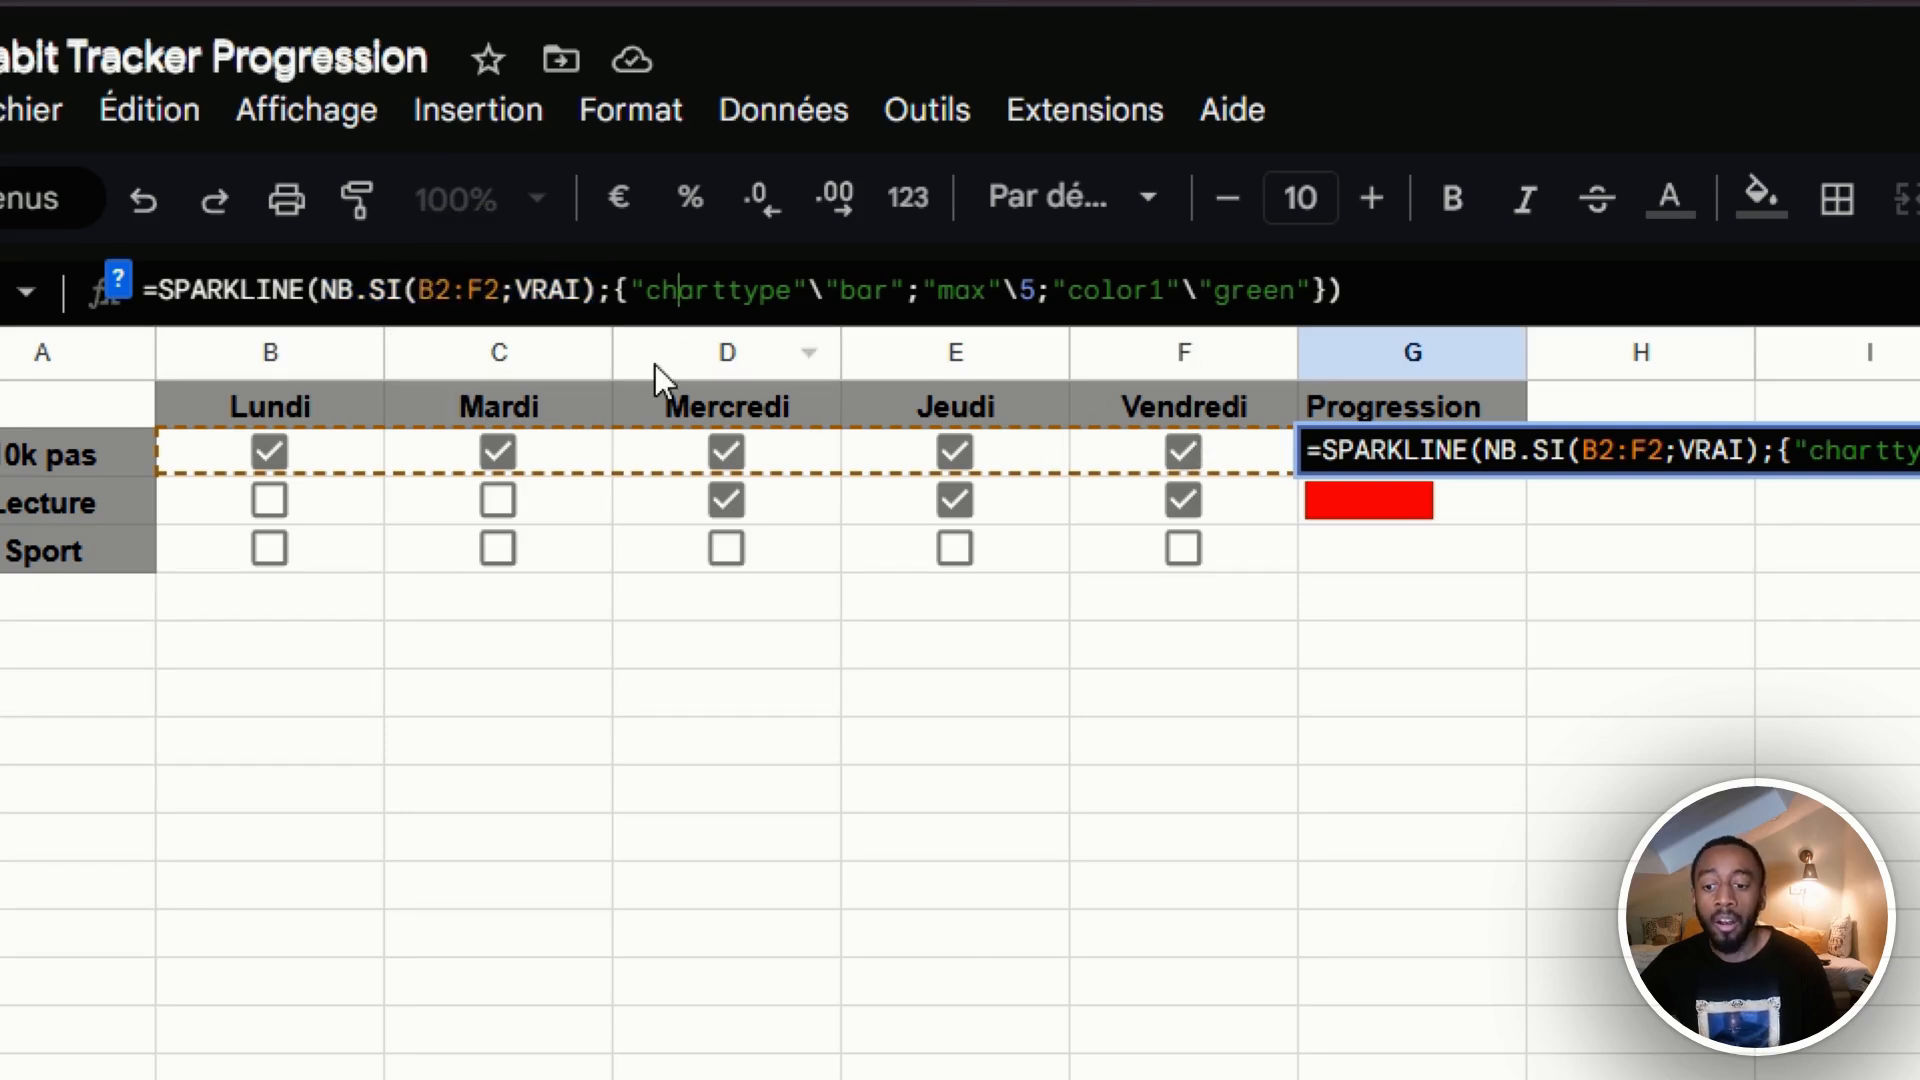
{"action": "left_click_drag", "start_coordinate": [613, 300], "coordinate": [1399, 322]}
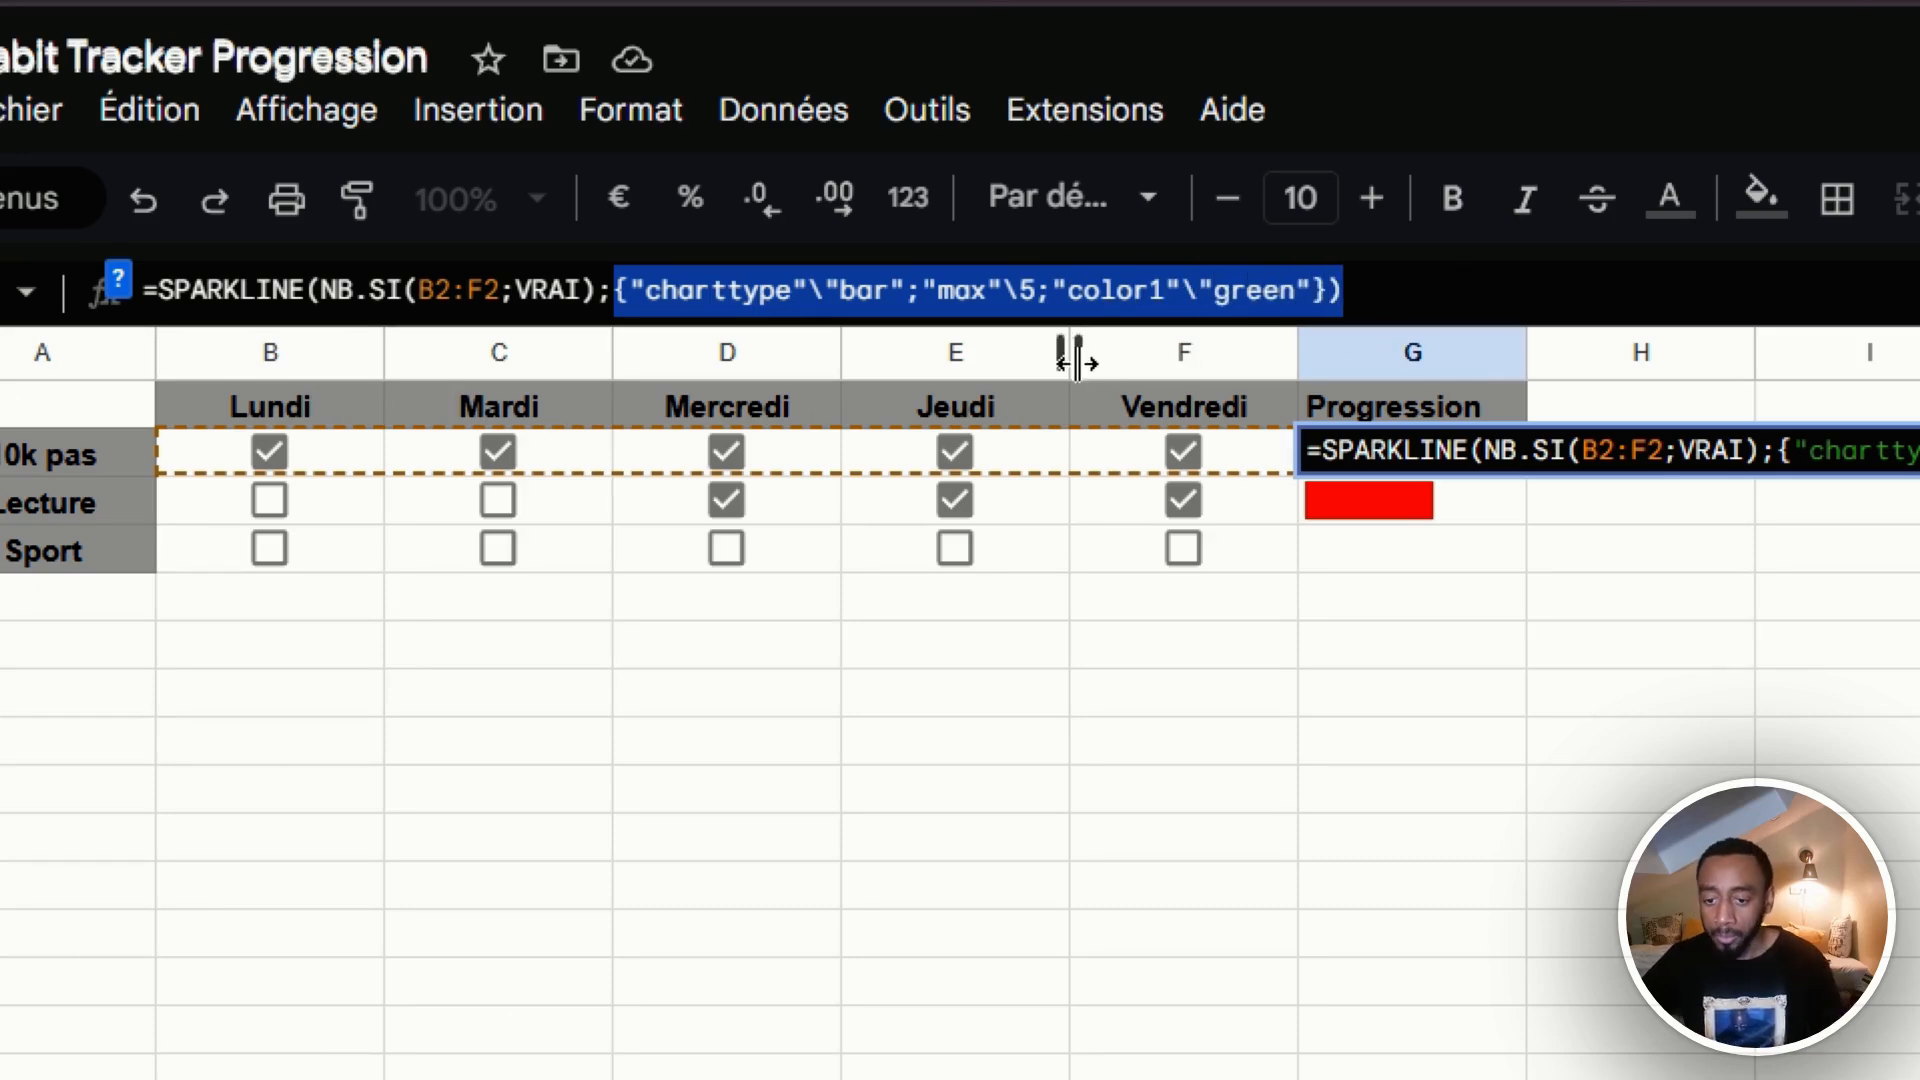
{"action": "left_click", "coordinate": [891, 292]}
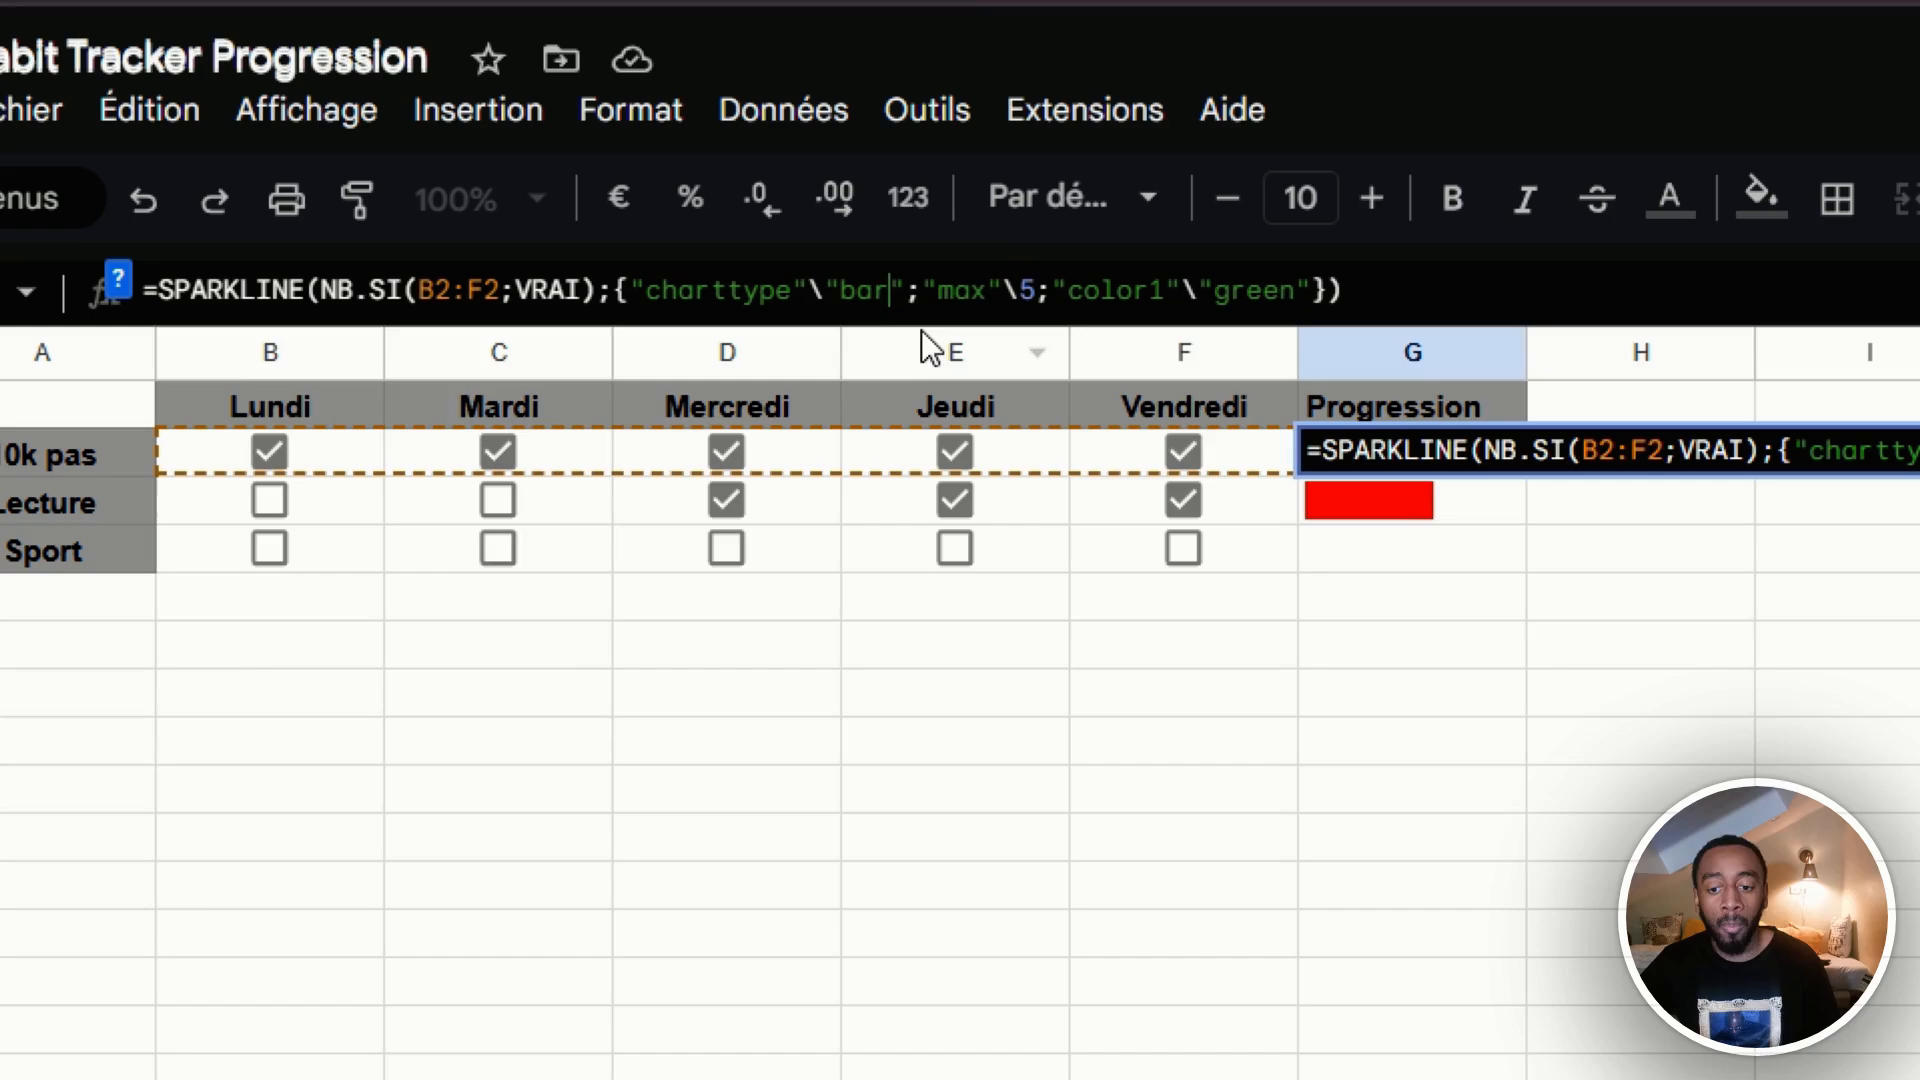
{"action": "left_click", "coordinate": [1005, 292]}
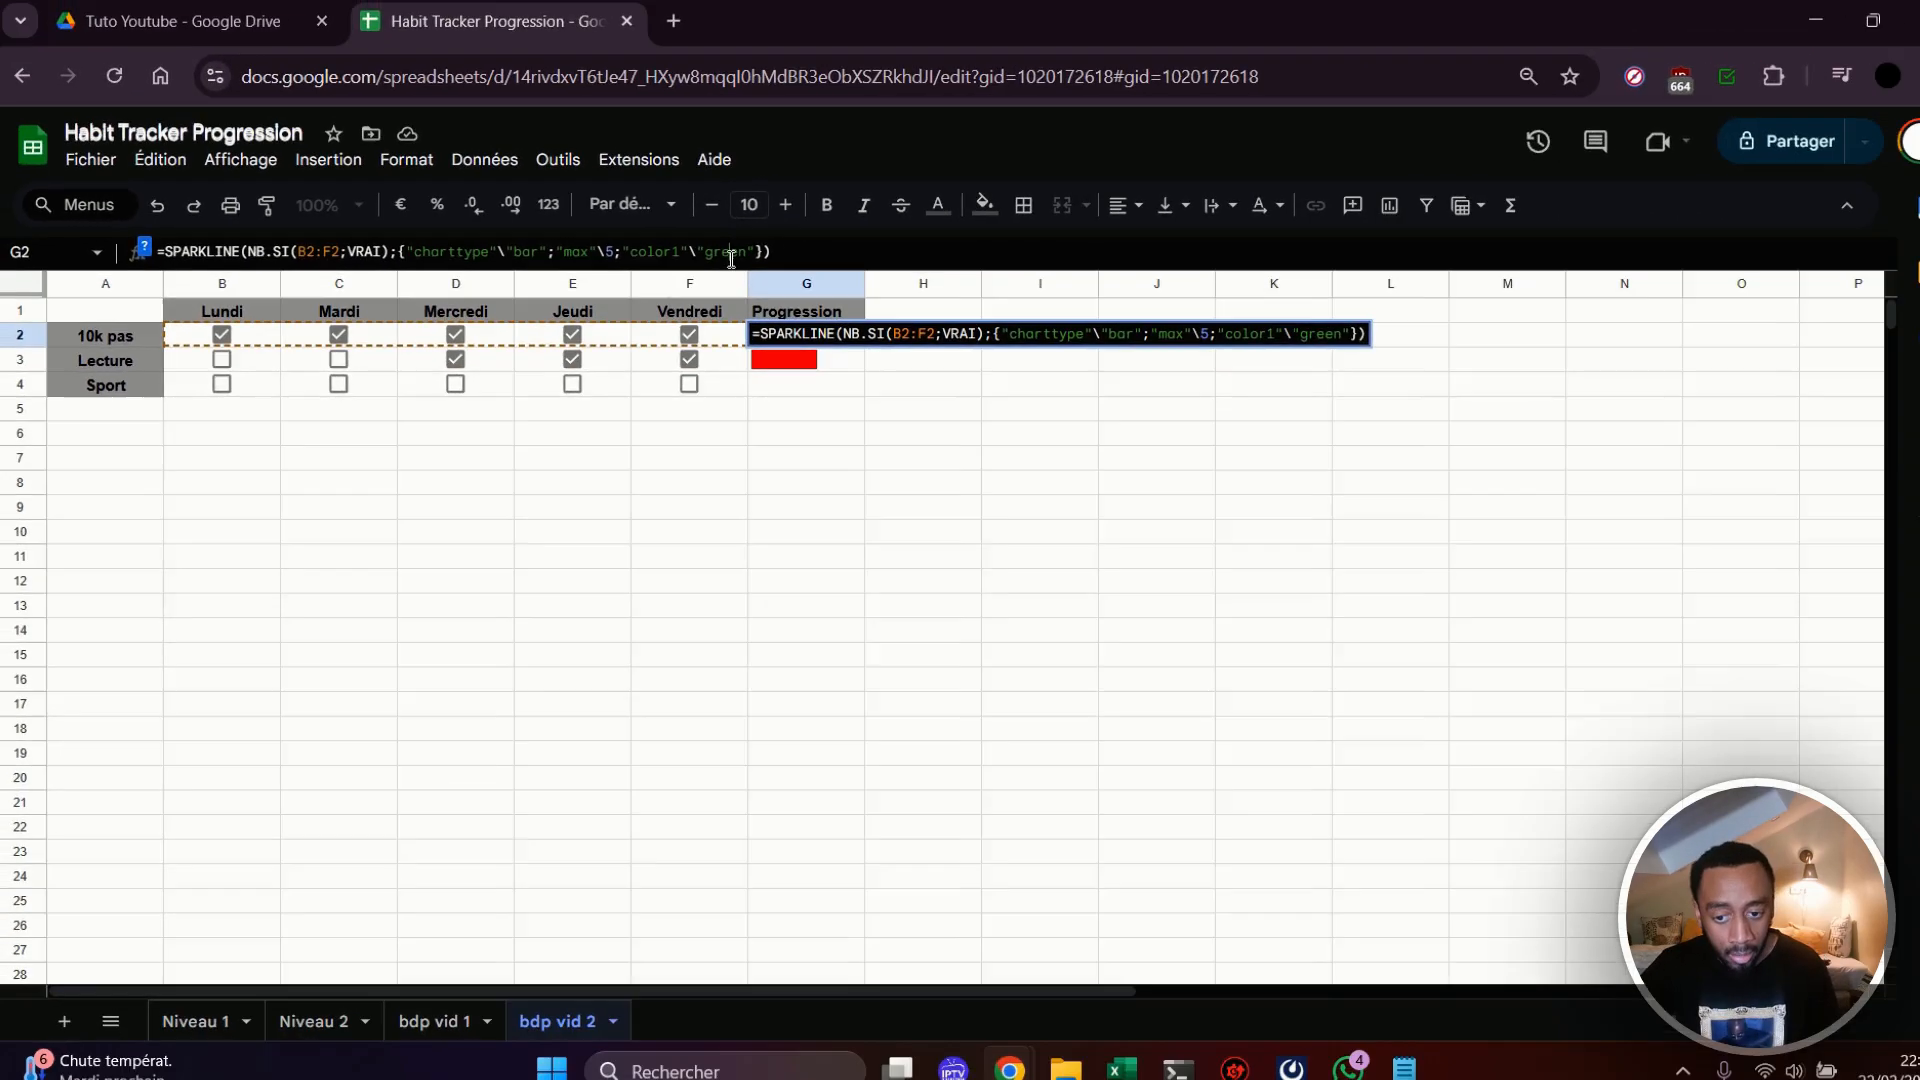
{"action": "left_click", "coordinate": [800, 446]}
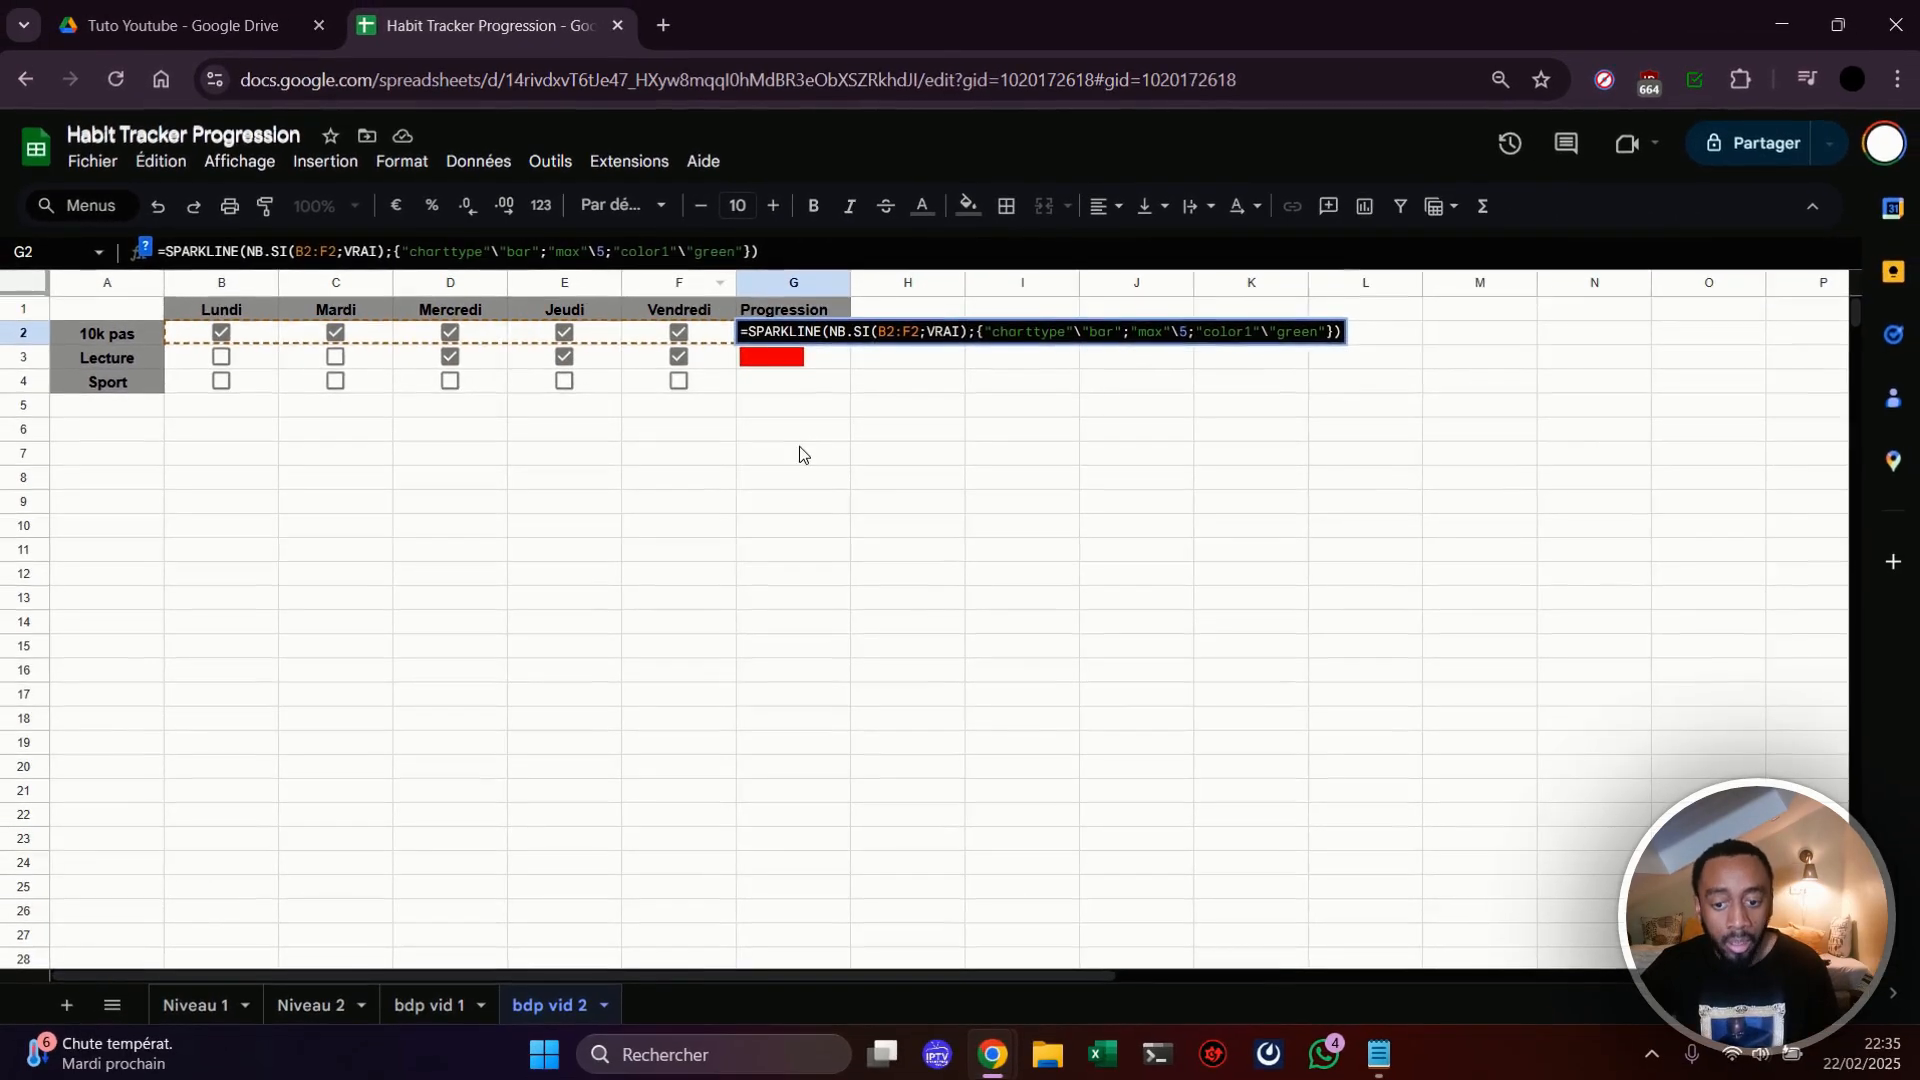
Examine the NB.SI count and the charttype, max and color1 options in the Lecture progress formula in G3.
{"action": "left_click", "coordinate": [789, 363]}
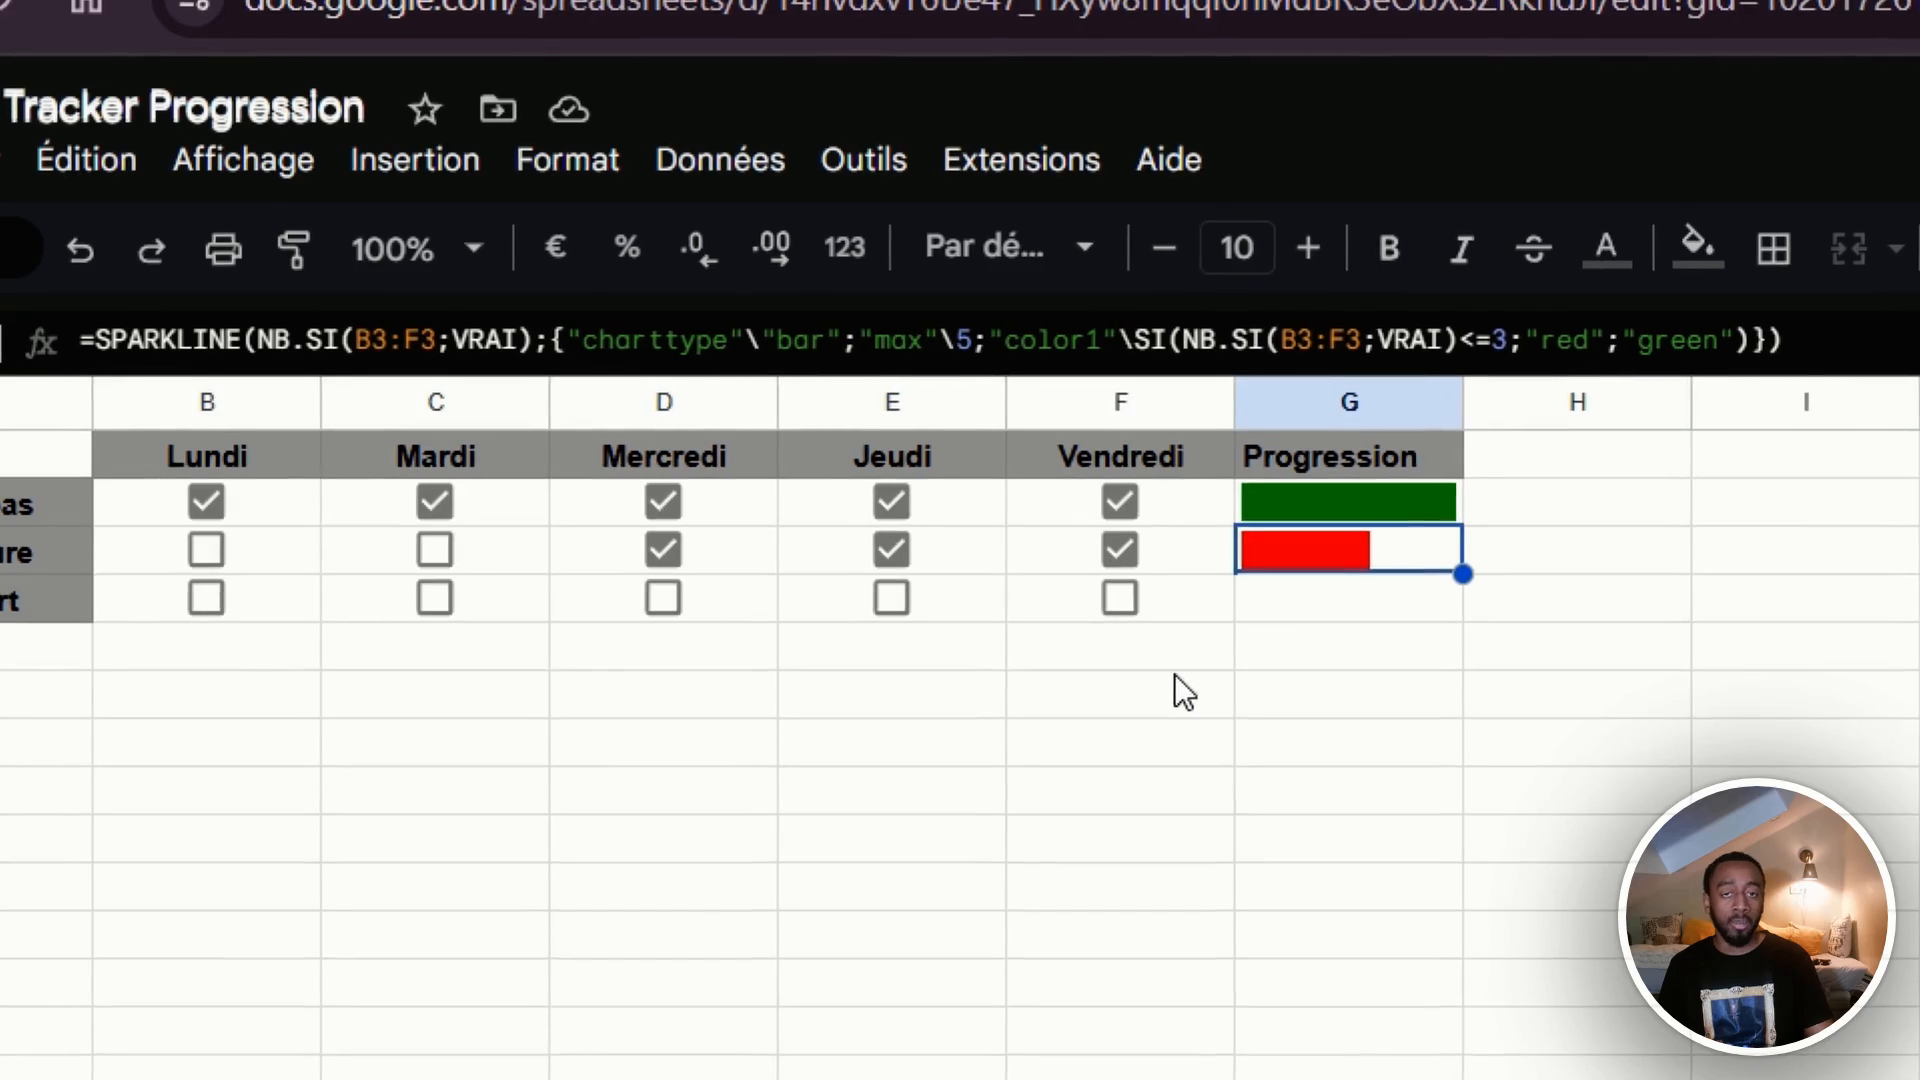
{"action": "left_click", "coordinate": [160, 340]}
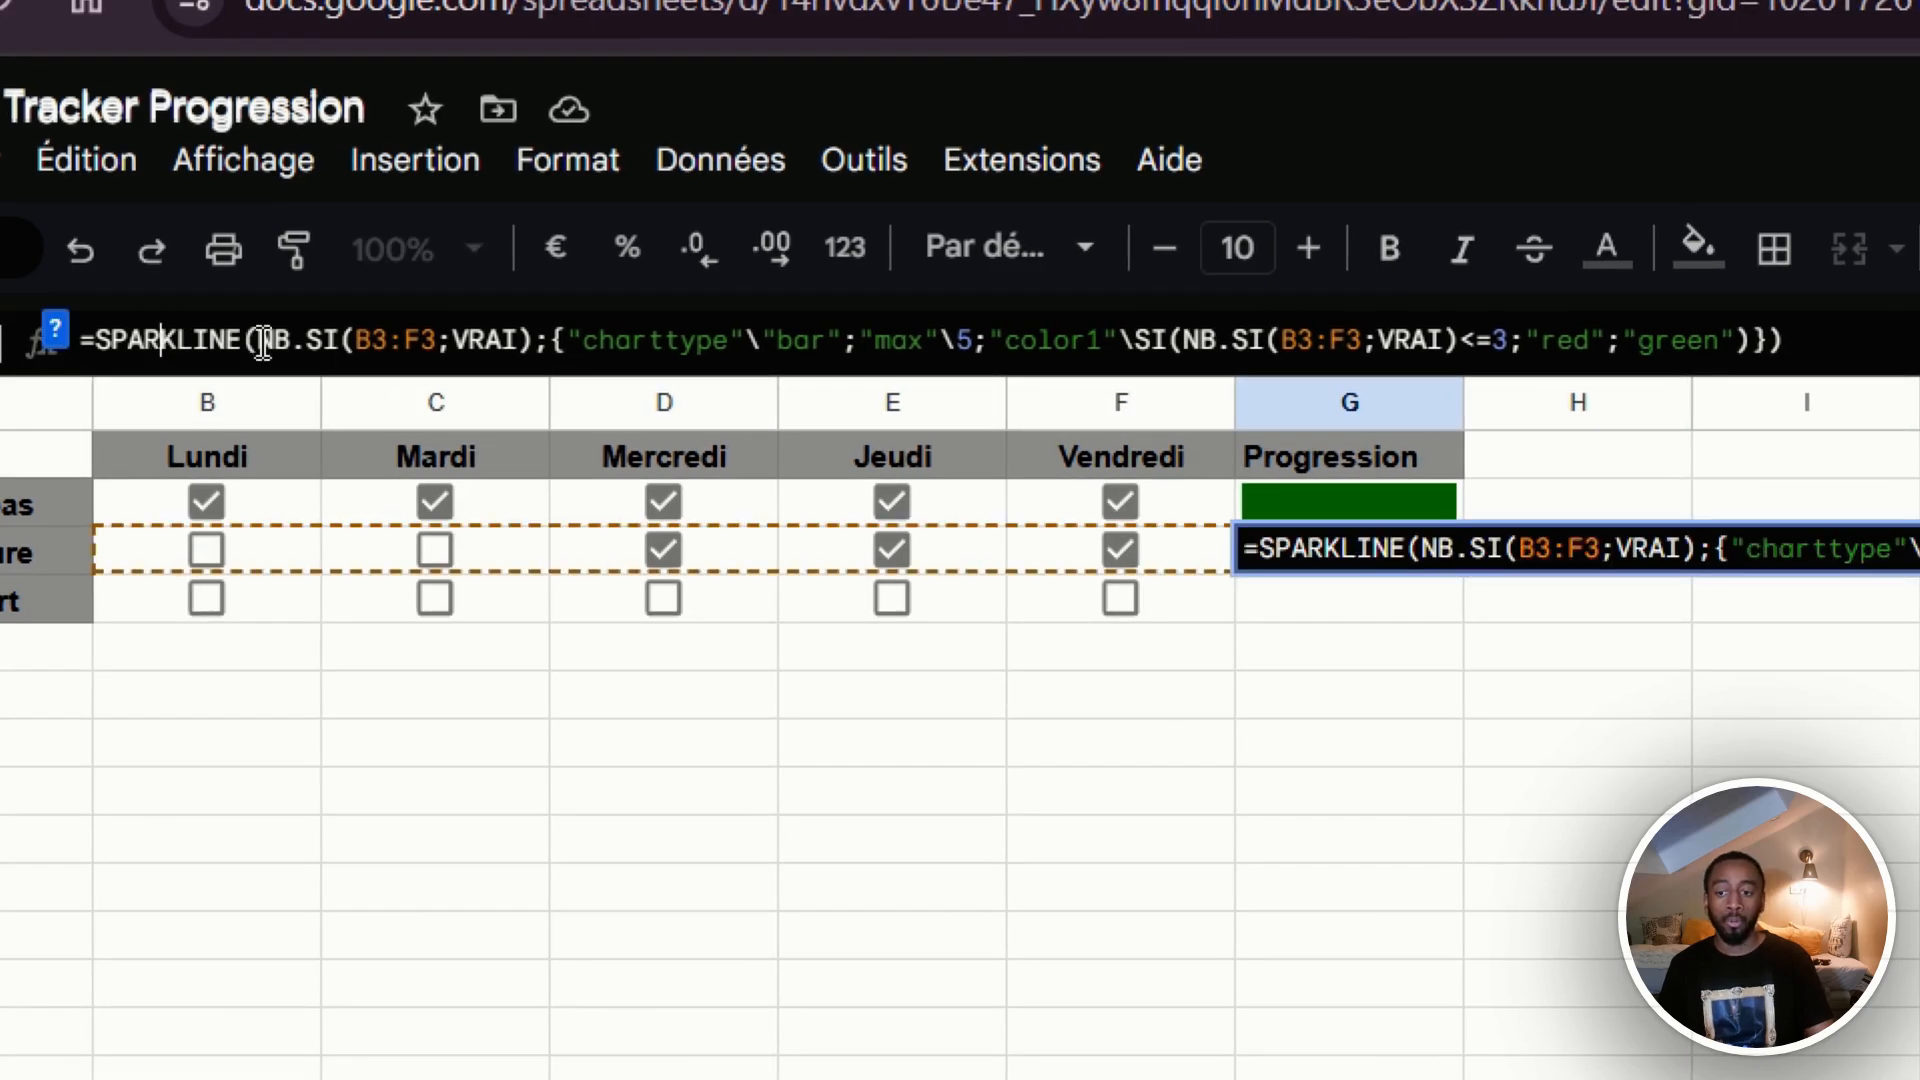
{"action": "left_click_drag", "start_coordinate": [257, 340], "coordinate": [533, 340]}
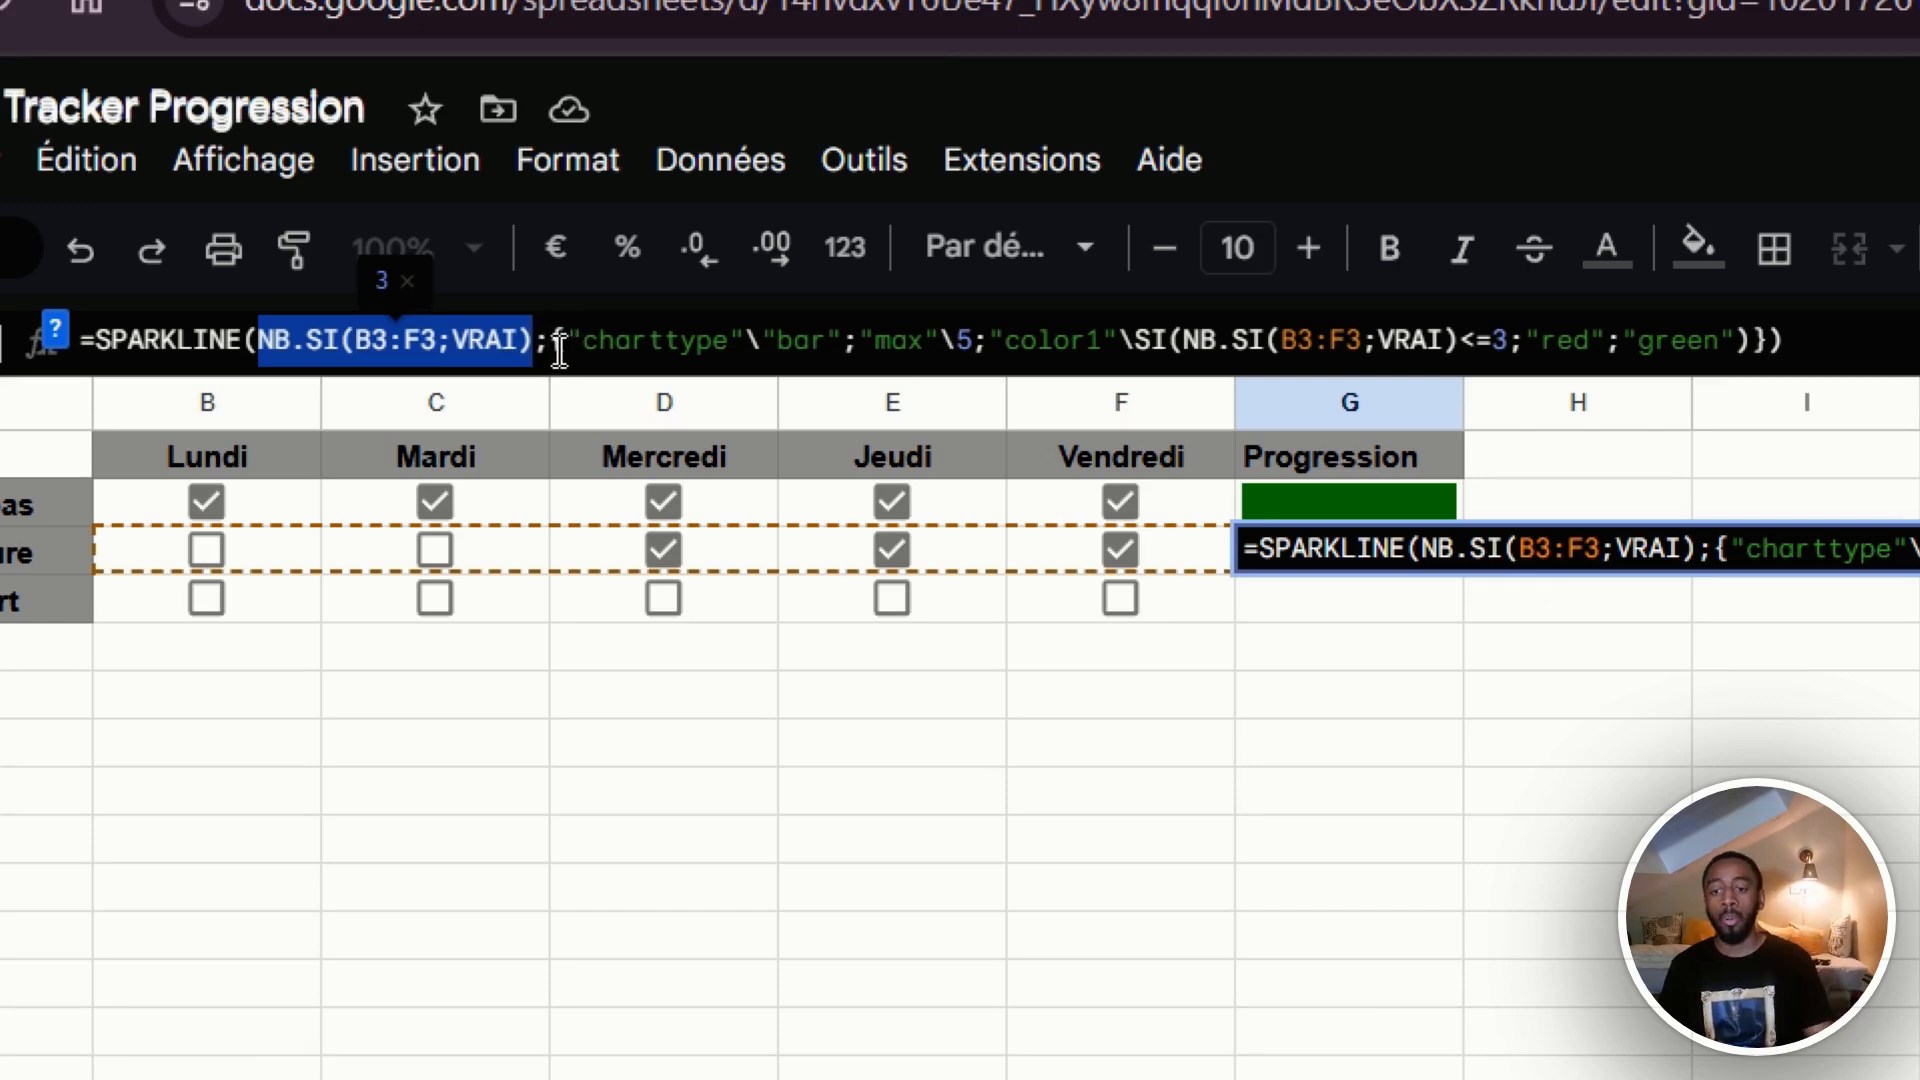
{"action": "left_click_drag", "start_coordinate": [550, 345], "coordinate": [1105, 405]}
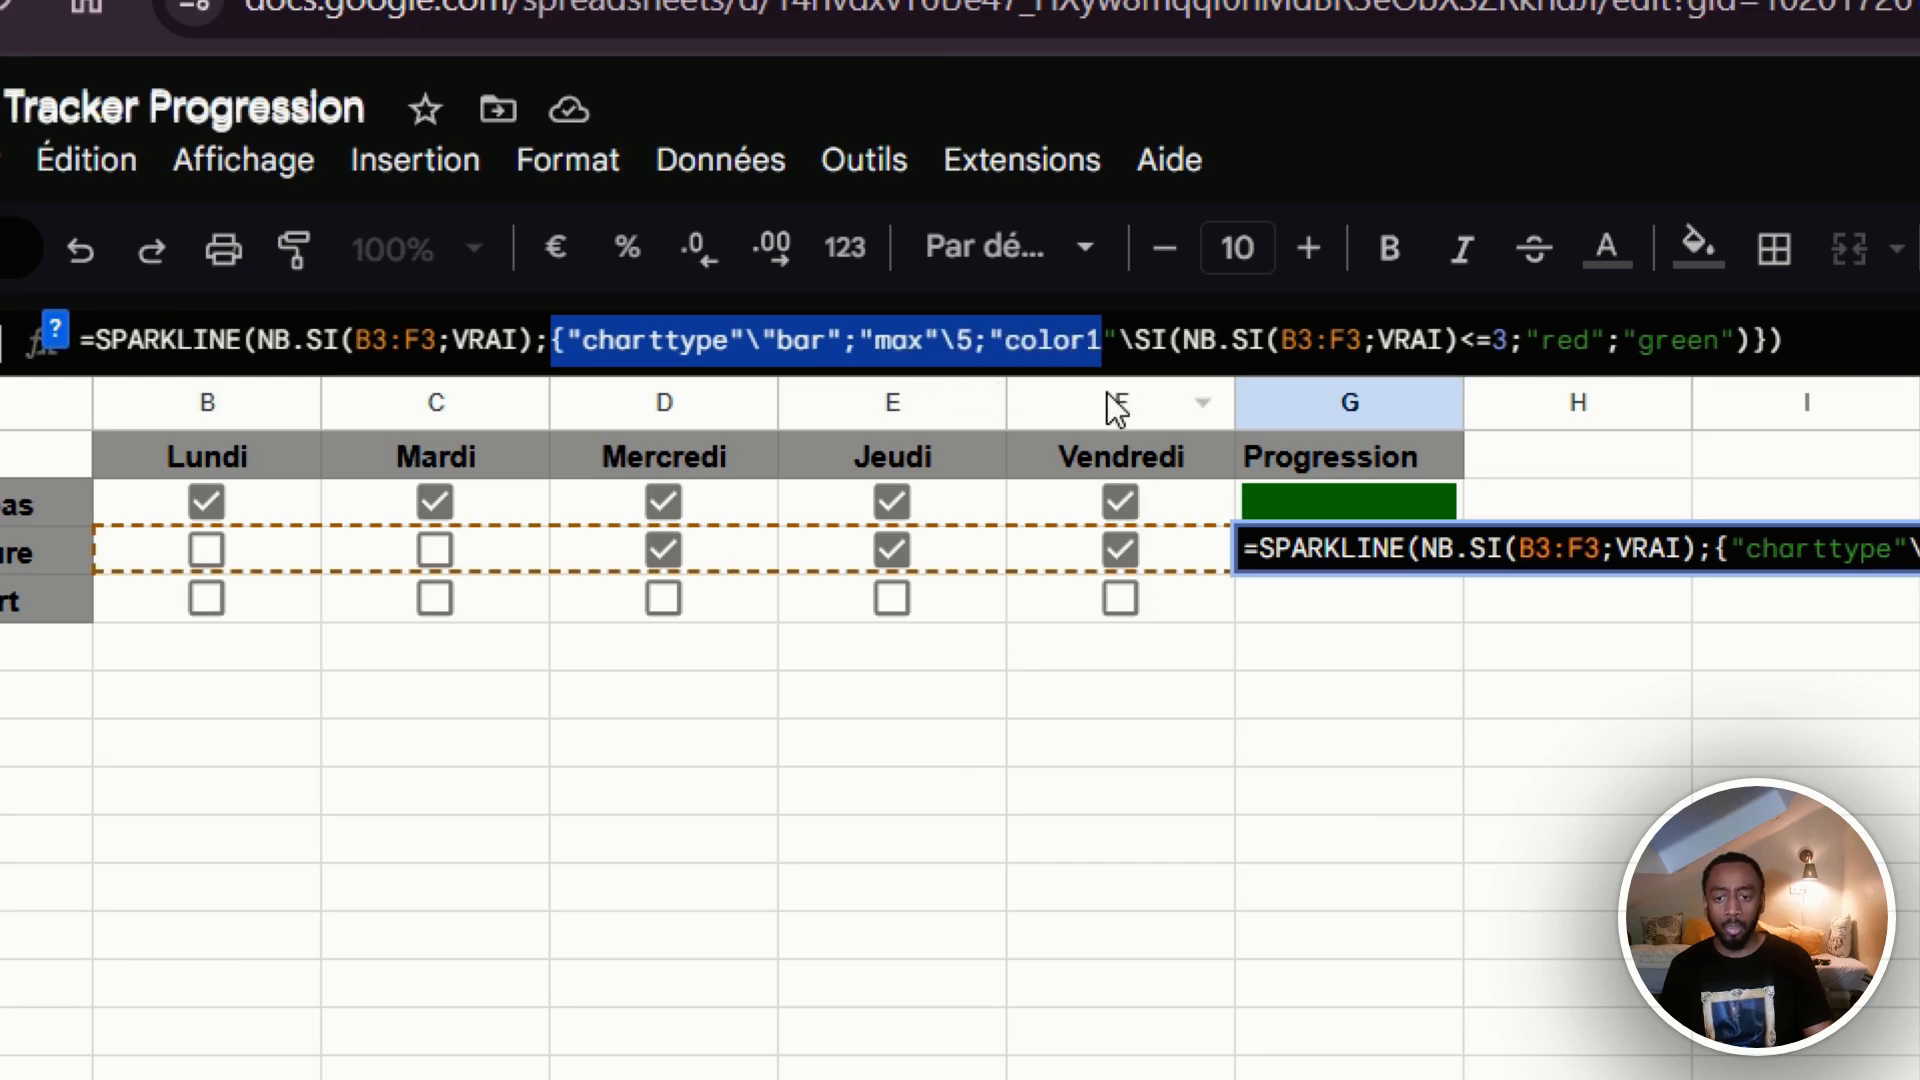
{"action": "left_click", "coordinate": [1107, 340]}
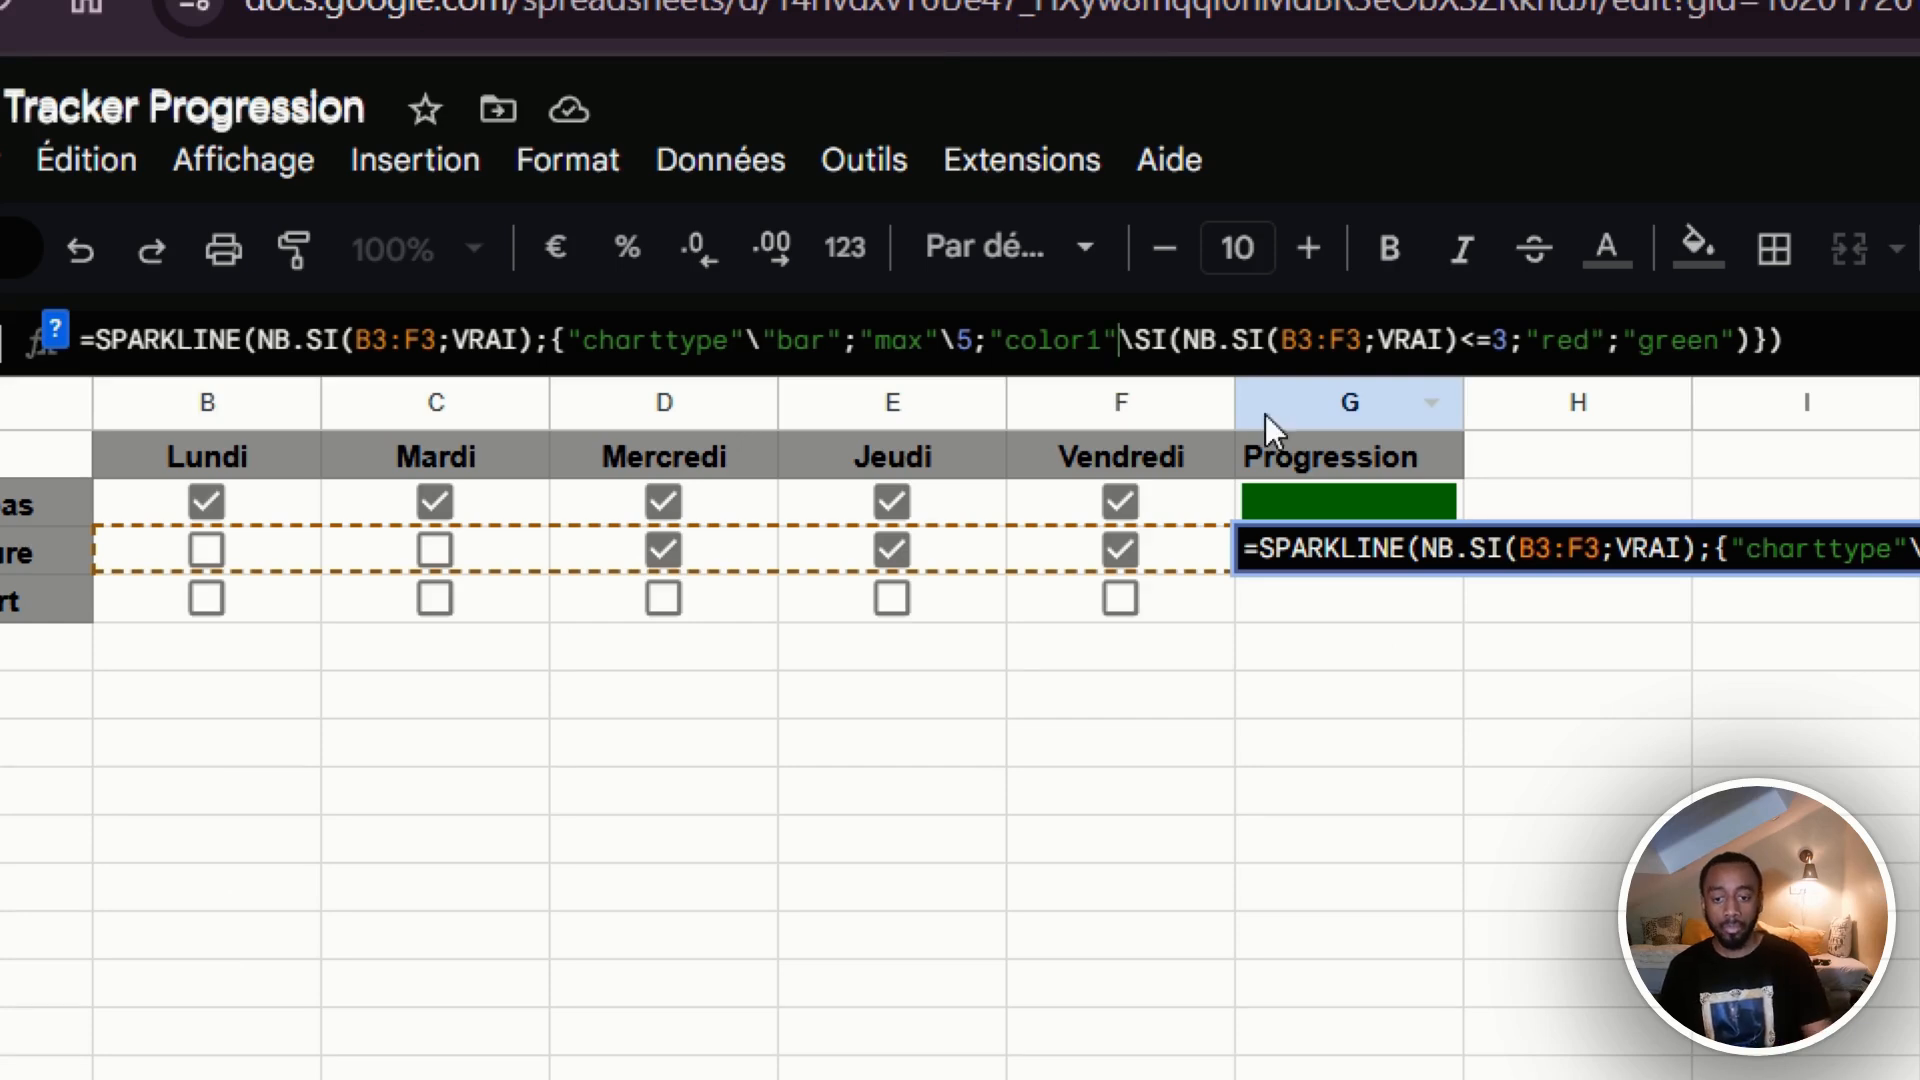
Examine the SI condition behind color1 in G3, including its NB.SI<=3 test and the red and green results.
{"action": "left_click_drag", "start_coordinate": [1199, 342], "coordinate": [1454, 382]}
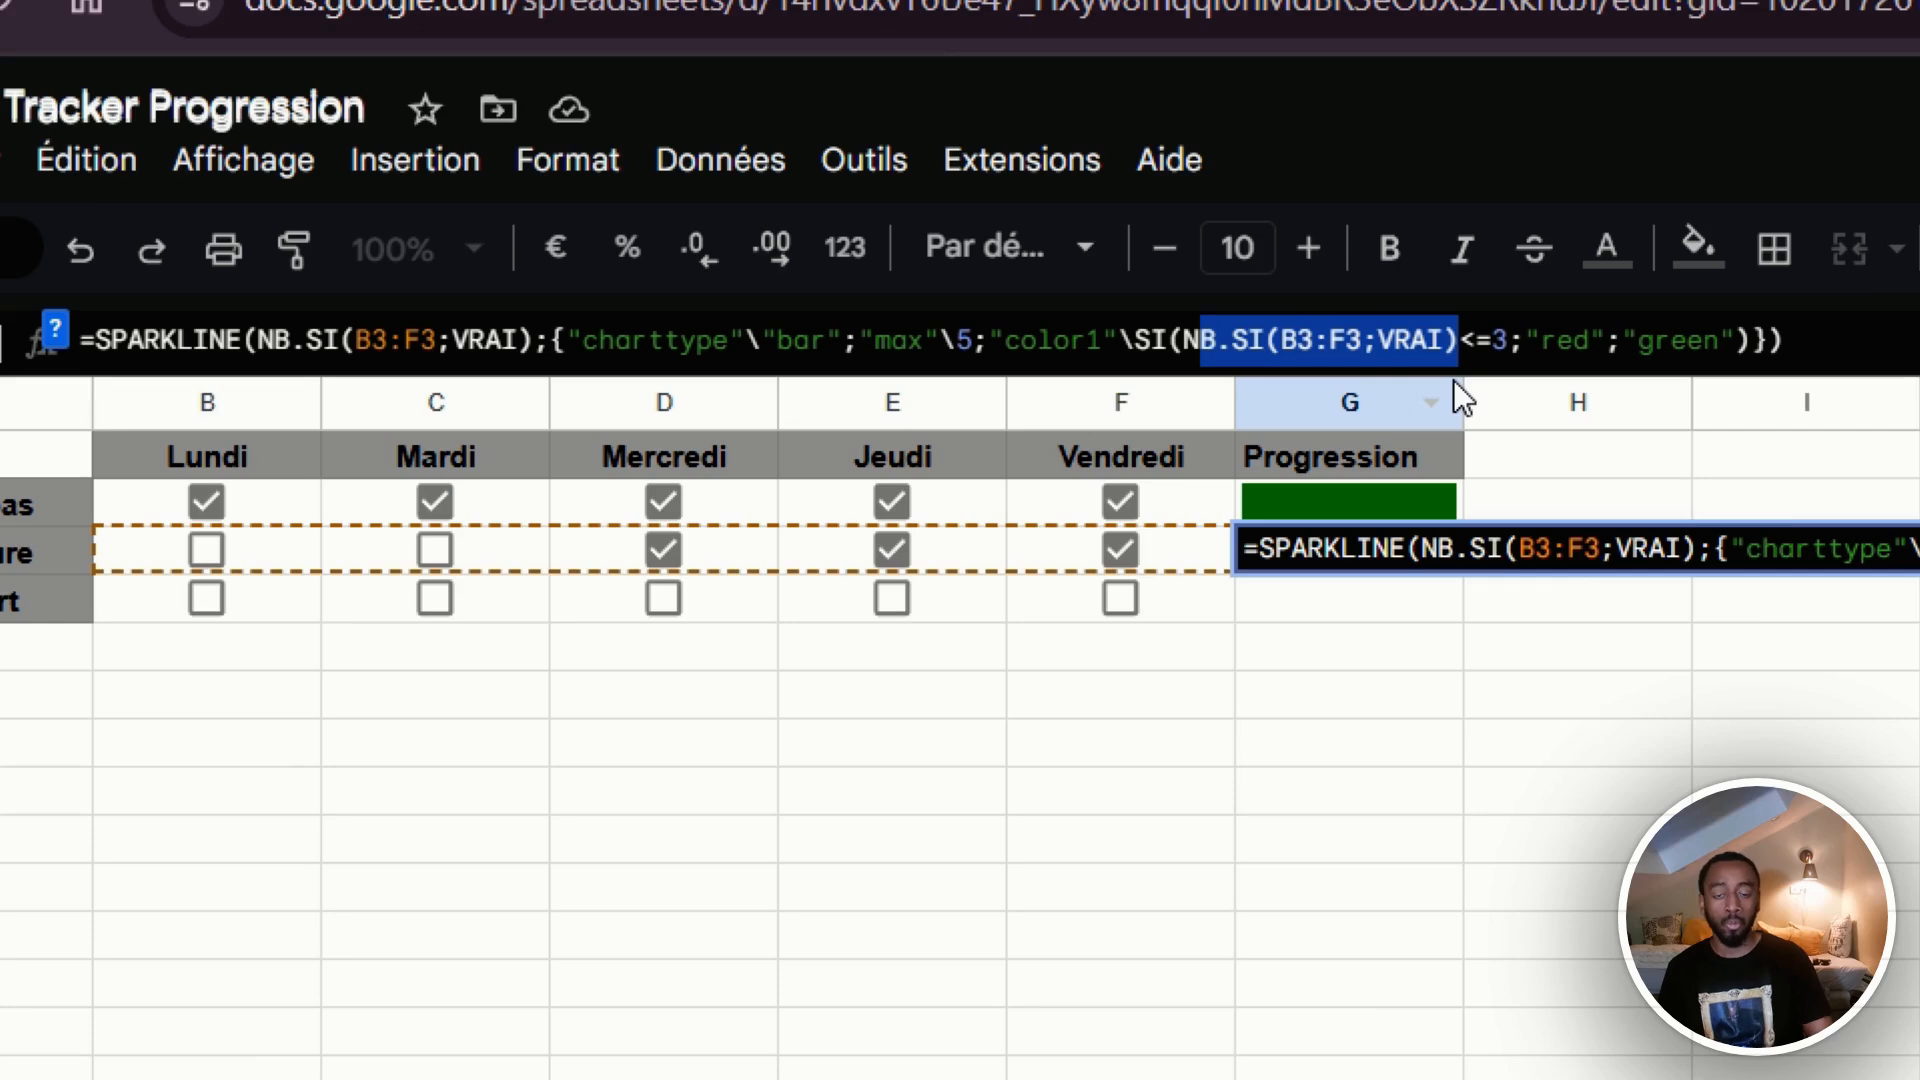
{"action": "left_click", "coordinate": [1175, 346]}
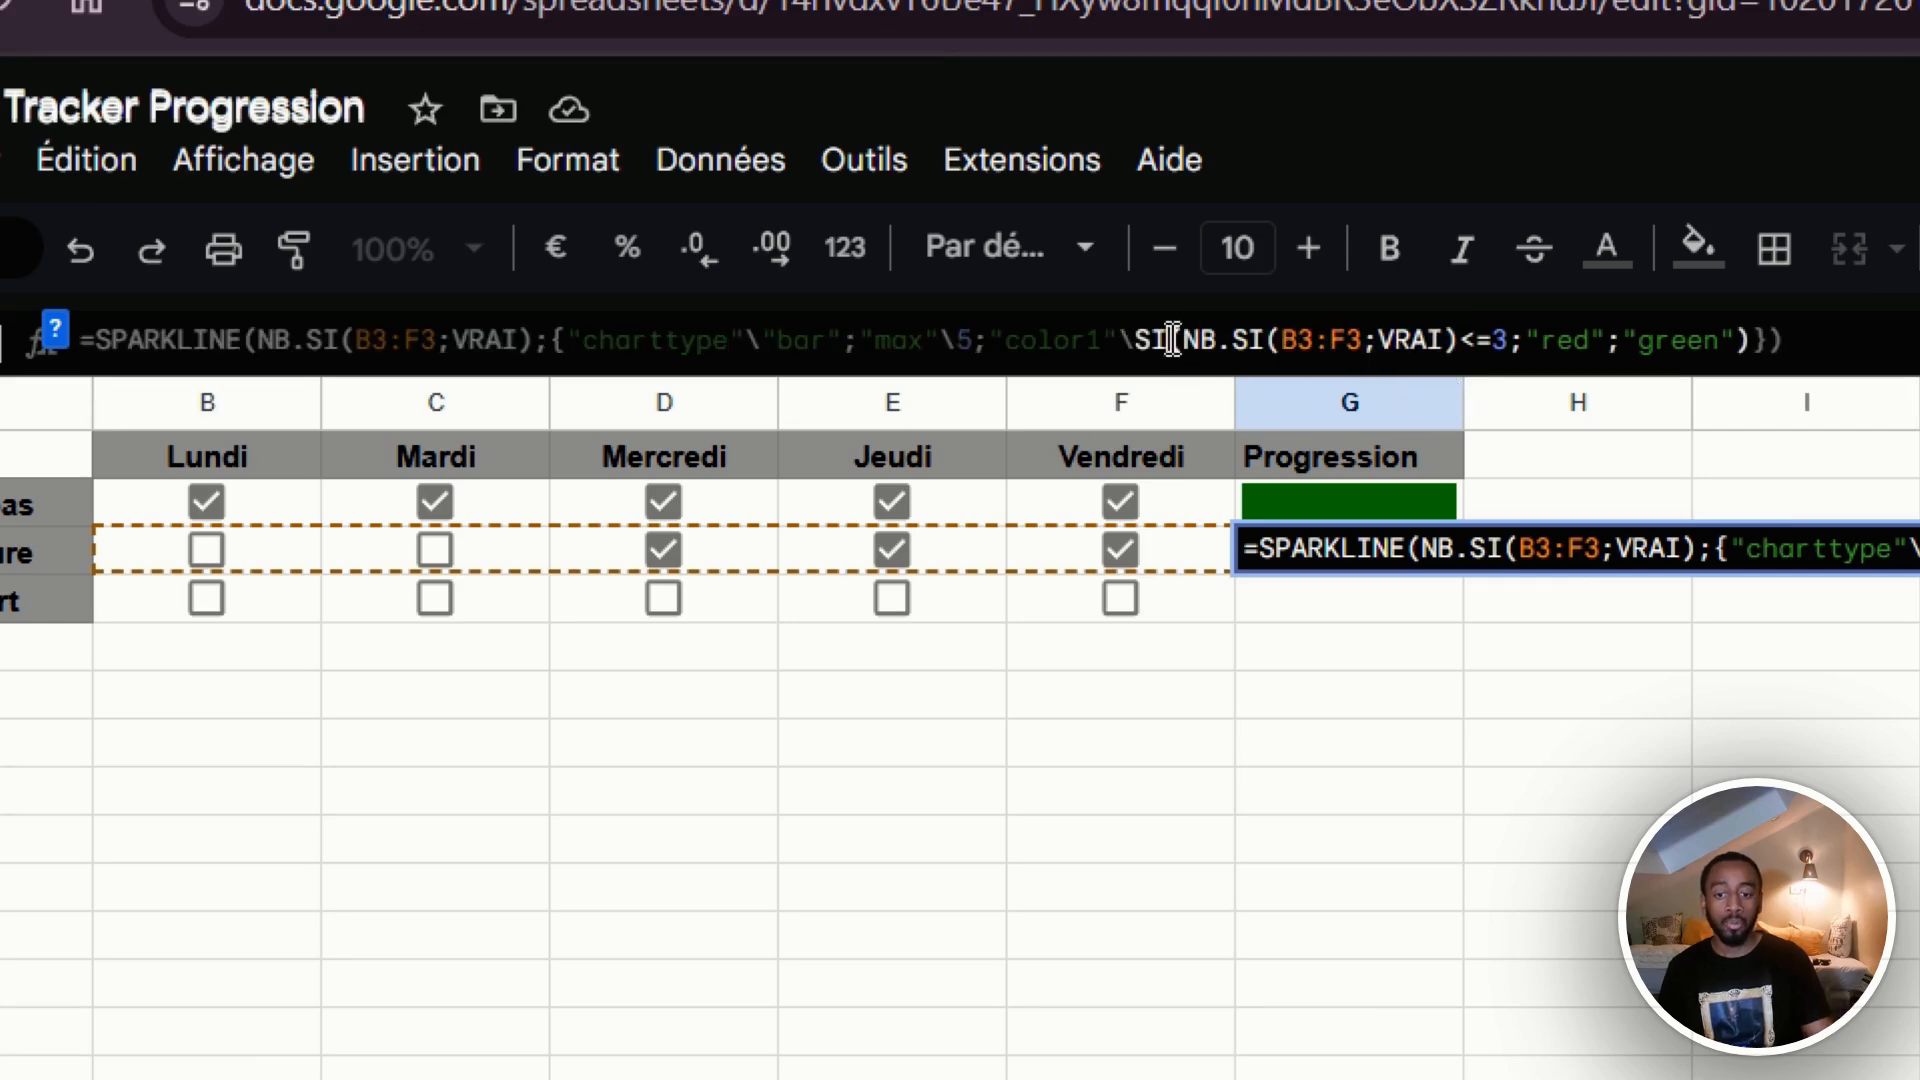
{"action": "left_click", "coordinate": [1140, 339]}
{"action": "left_click_drag", "start_coordinate": [1185, 340], "coordinate": [1504, 355]}
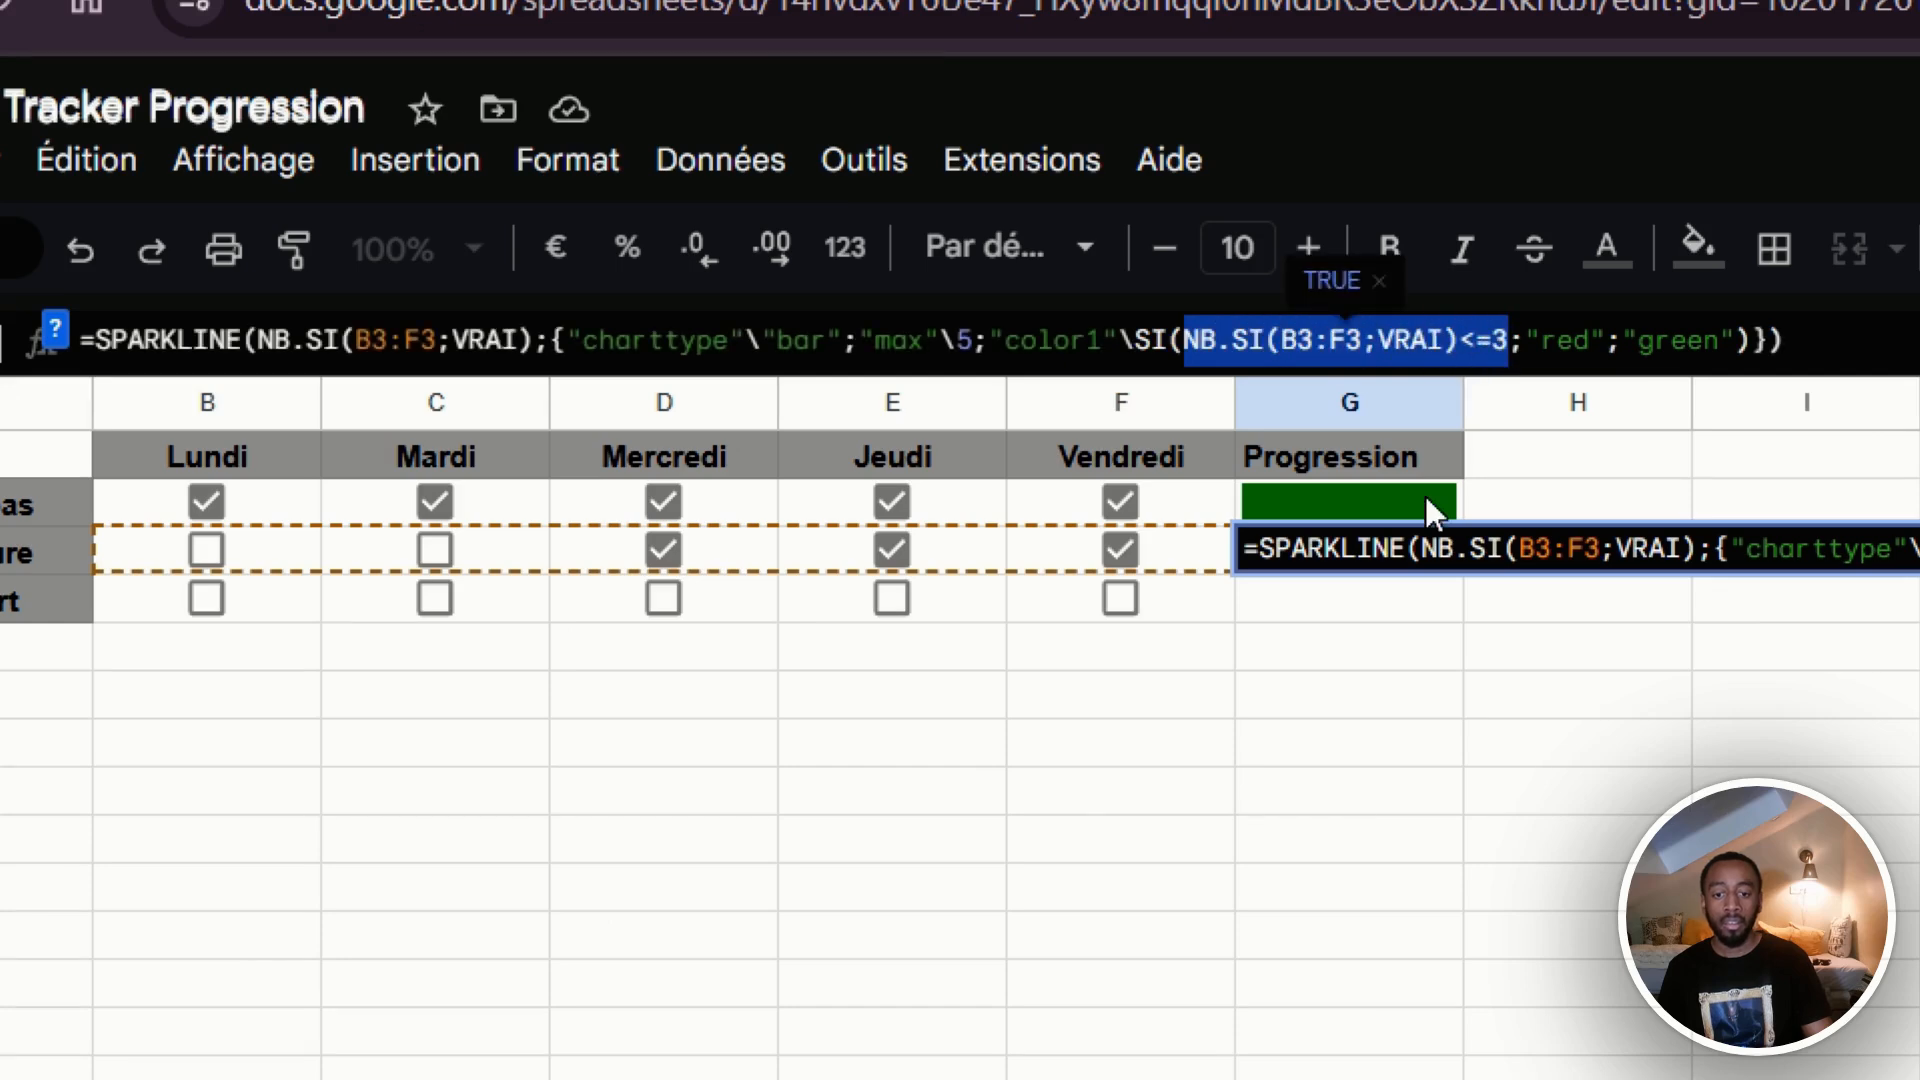
{"action": "left_click", "coordinate": [1599, 340]}
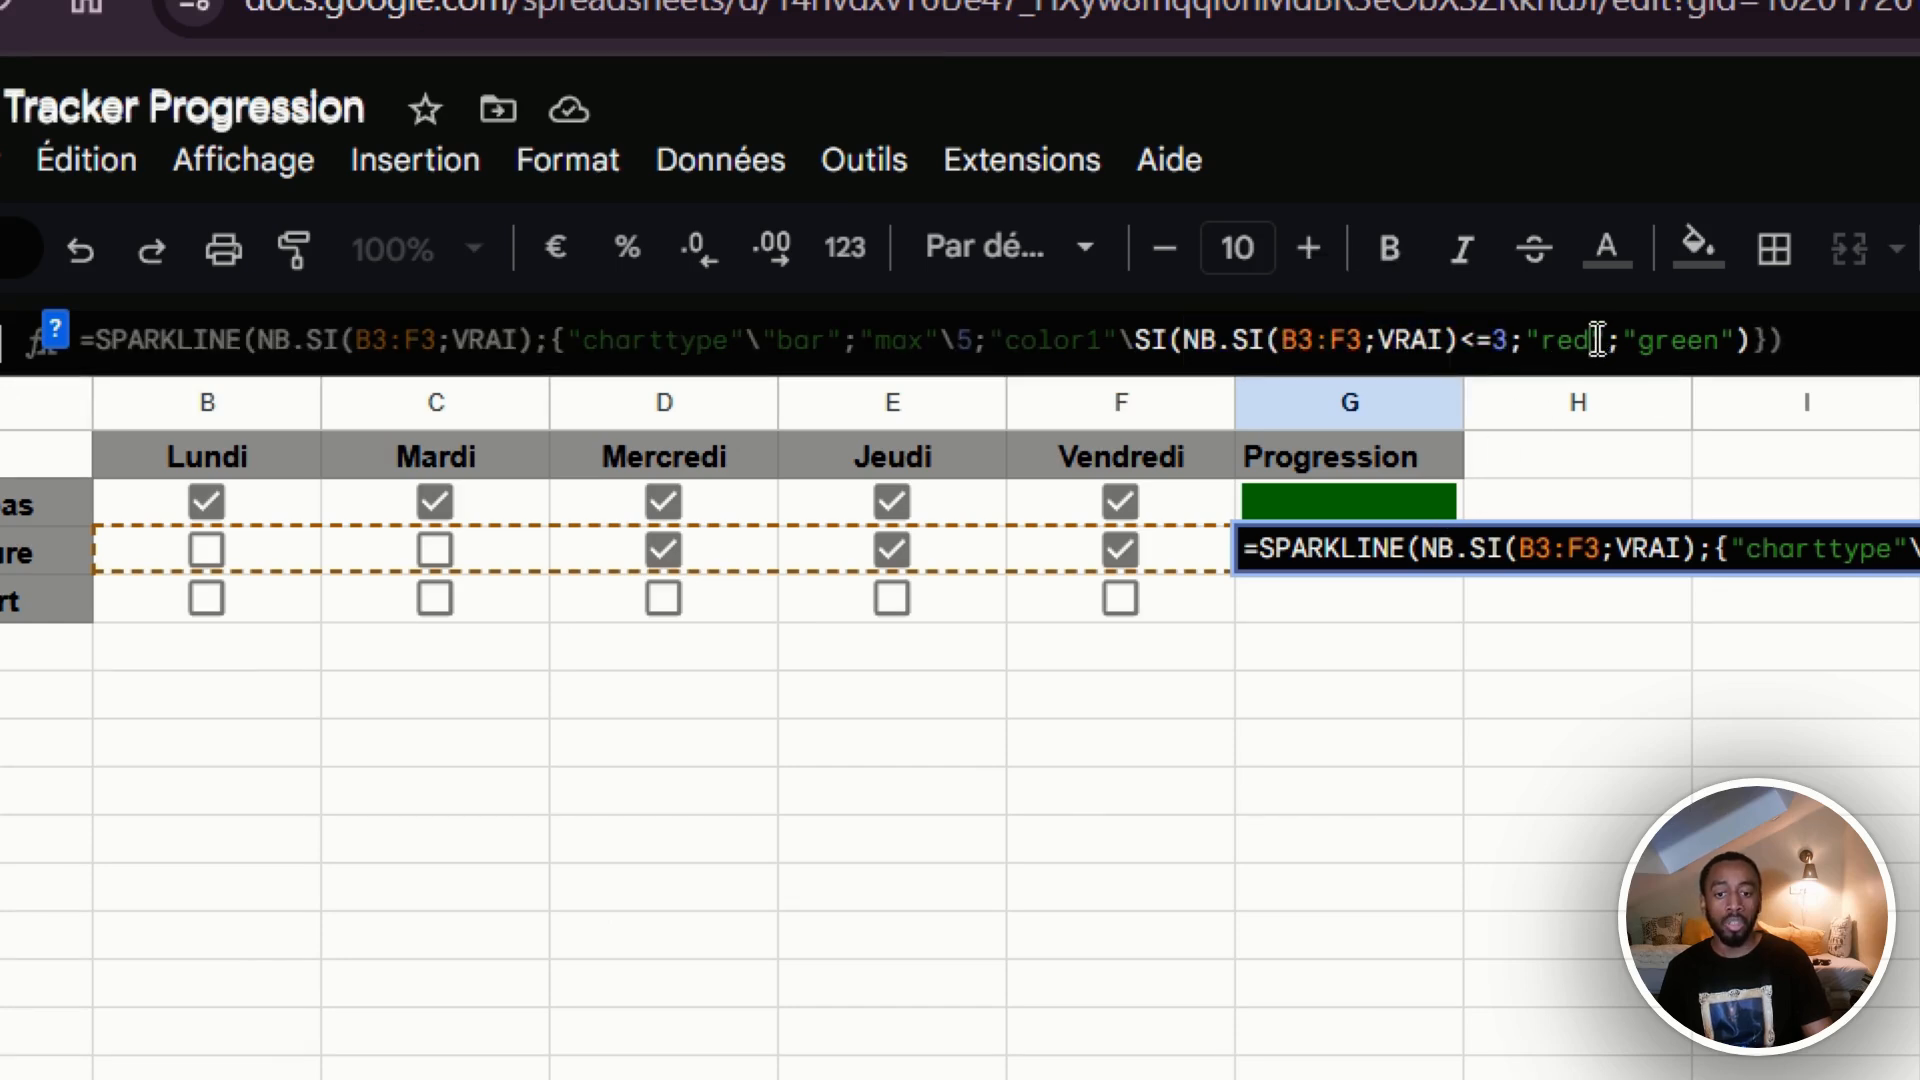
{"action": "left_click_drag", "start_coordinate": [1626, 340], "coordinate": [1750, 304]}
{"action": "left_click", "coordinate": [1721, 334]}
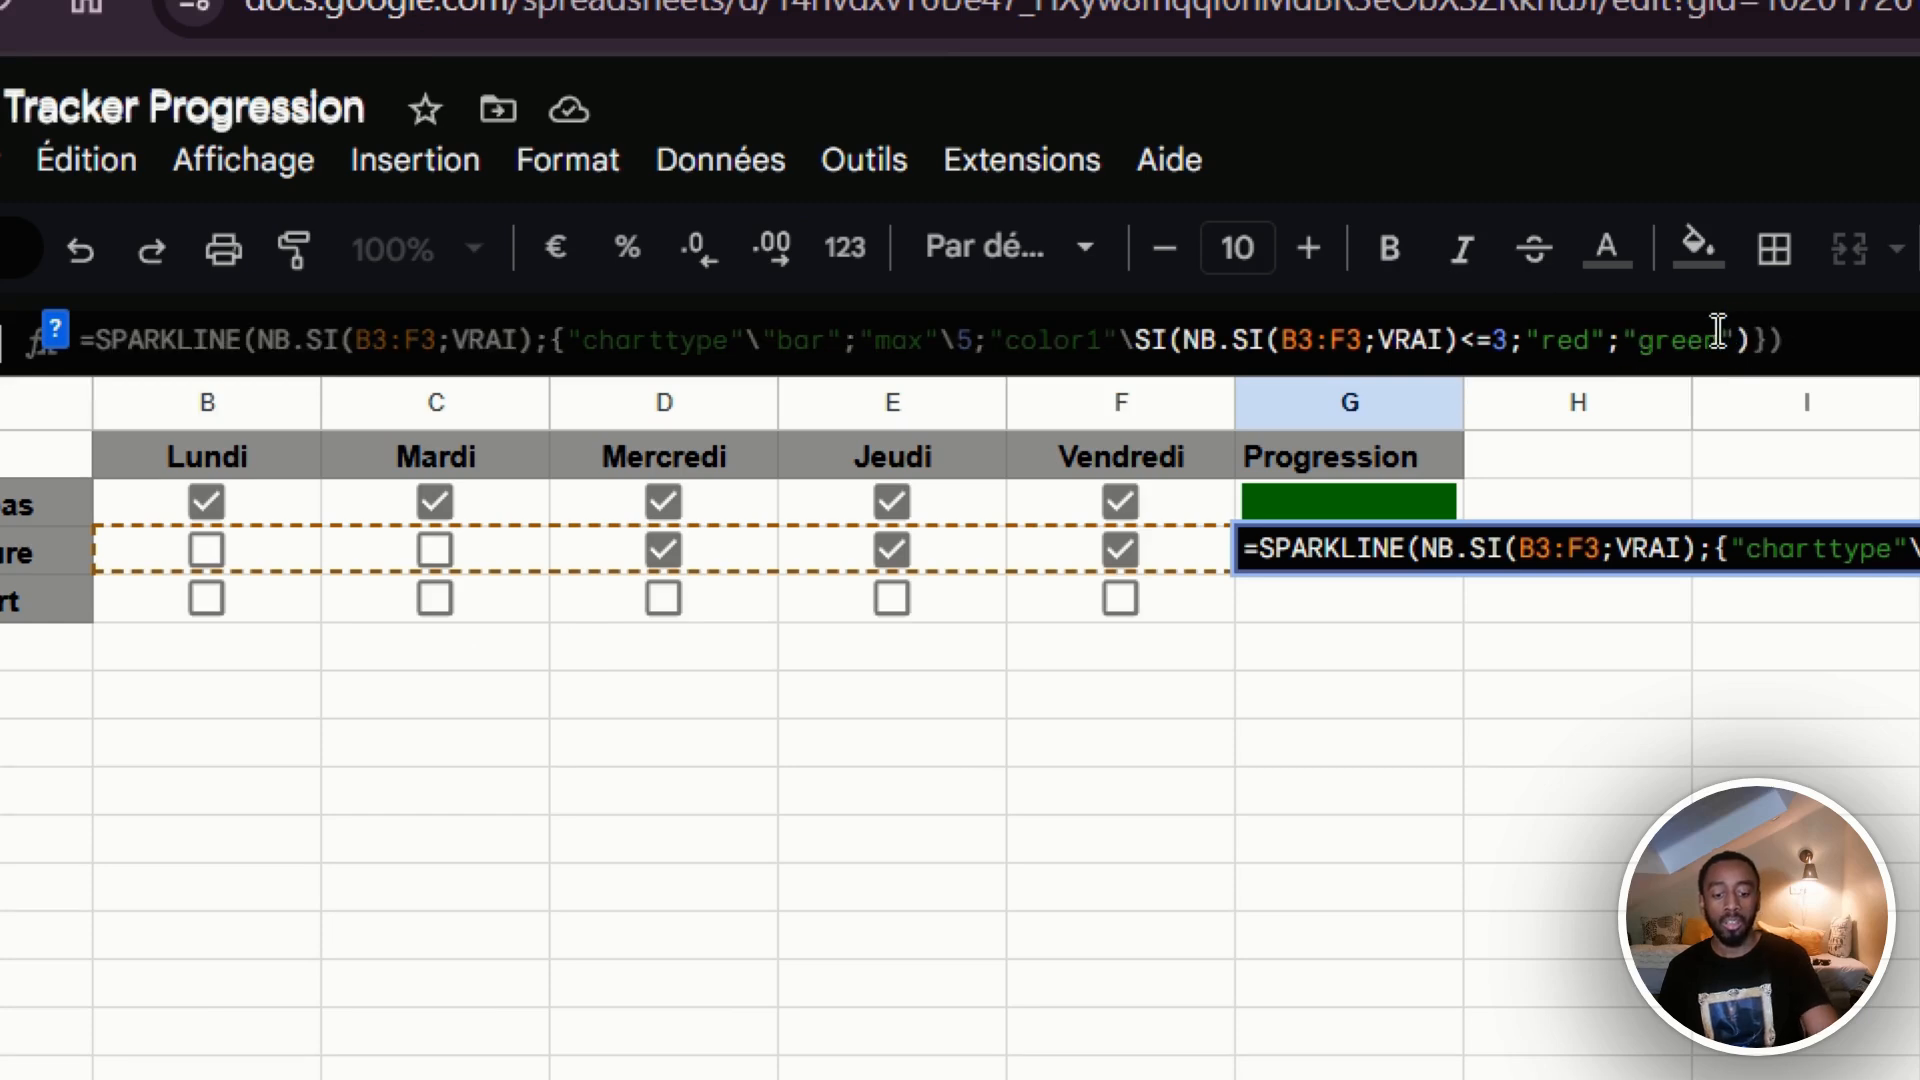
{"action": "key", "text": "Return"}
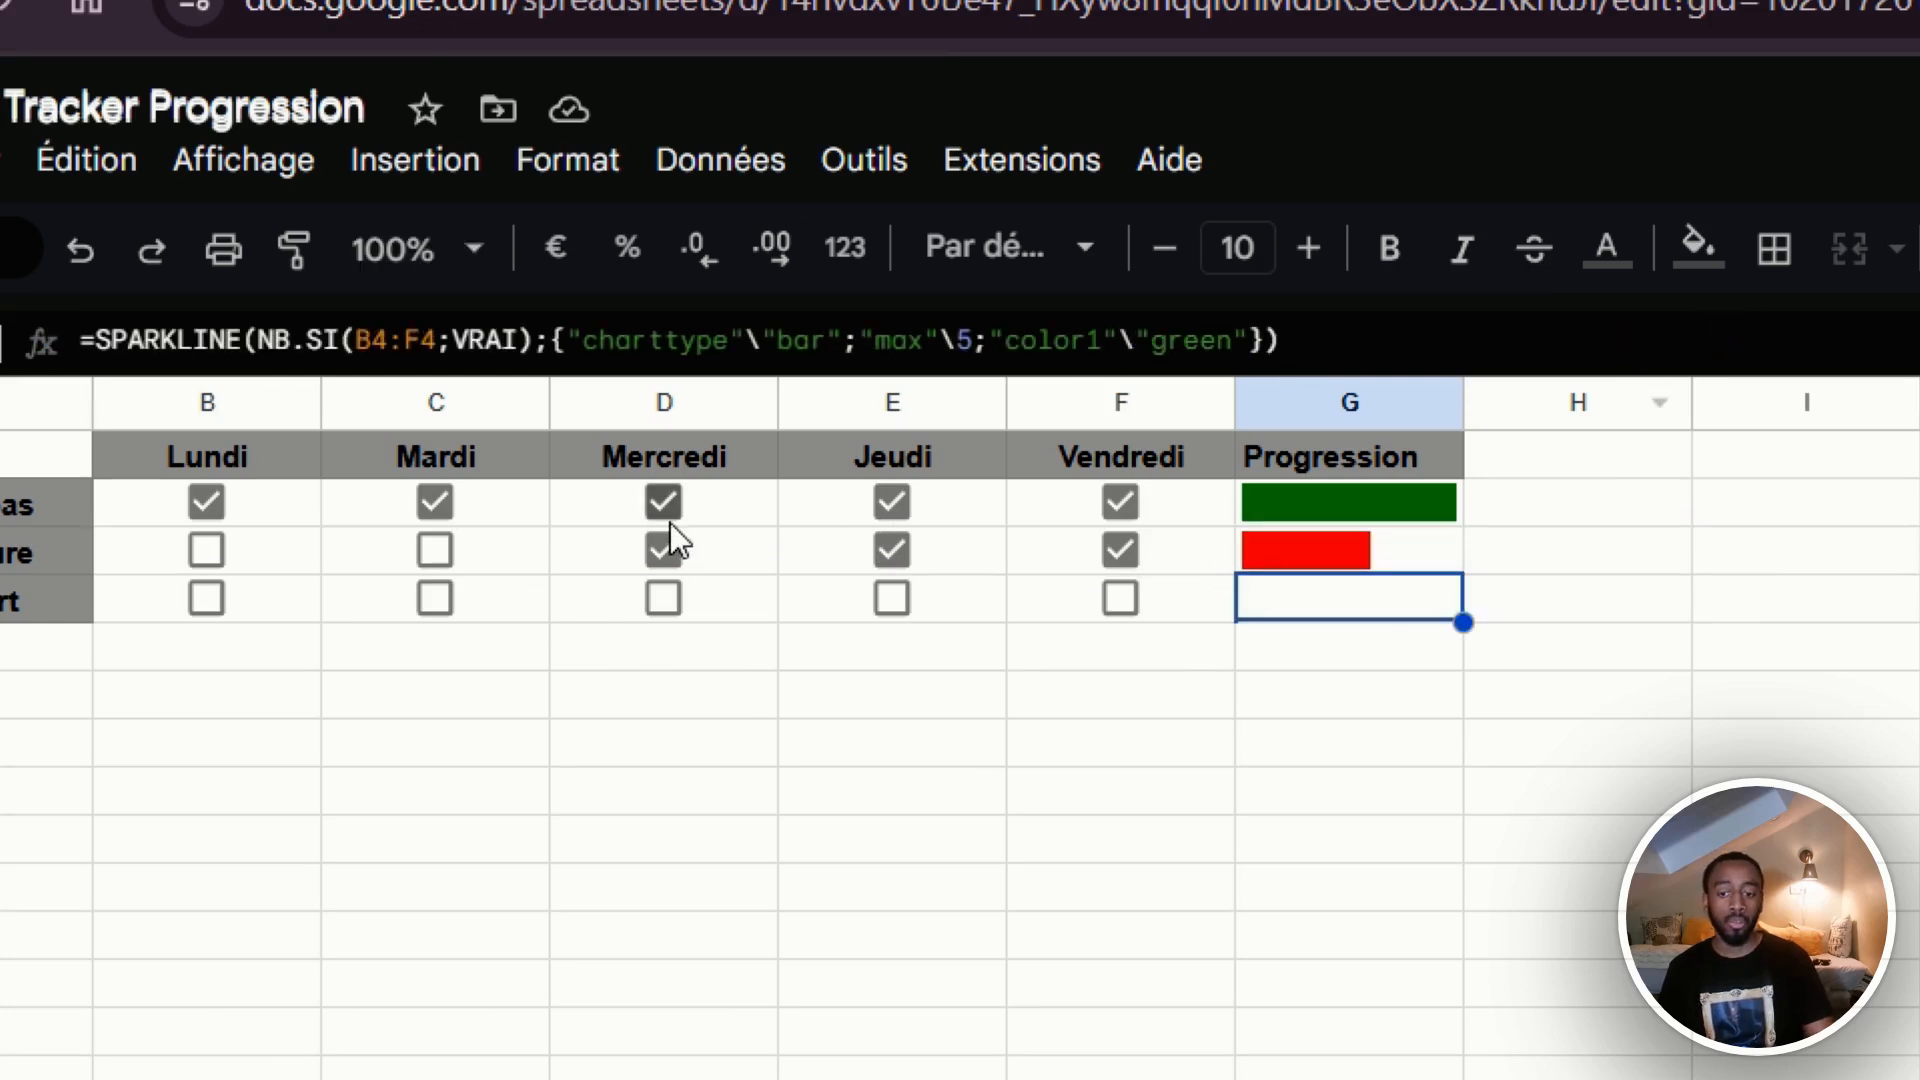
Tick Mardi for Lecture to test the bar's color, and copy G3's conditional progress formula into G4 for Sport.
{"action": "left_click", "coordinate": [438, 551]}
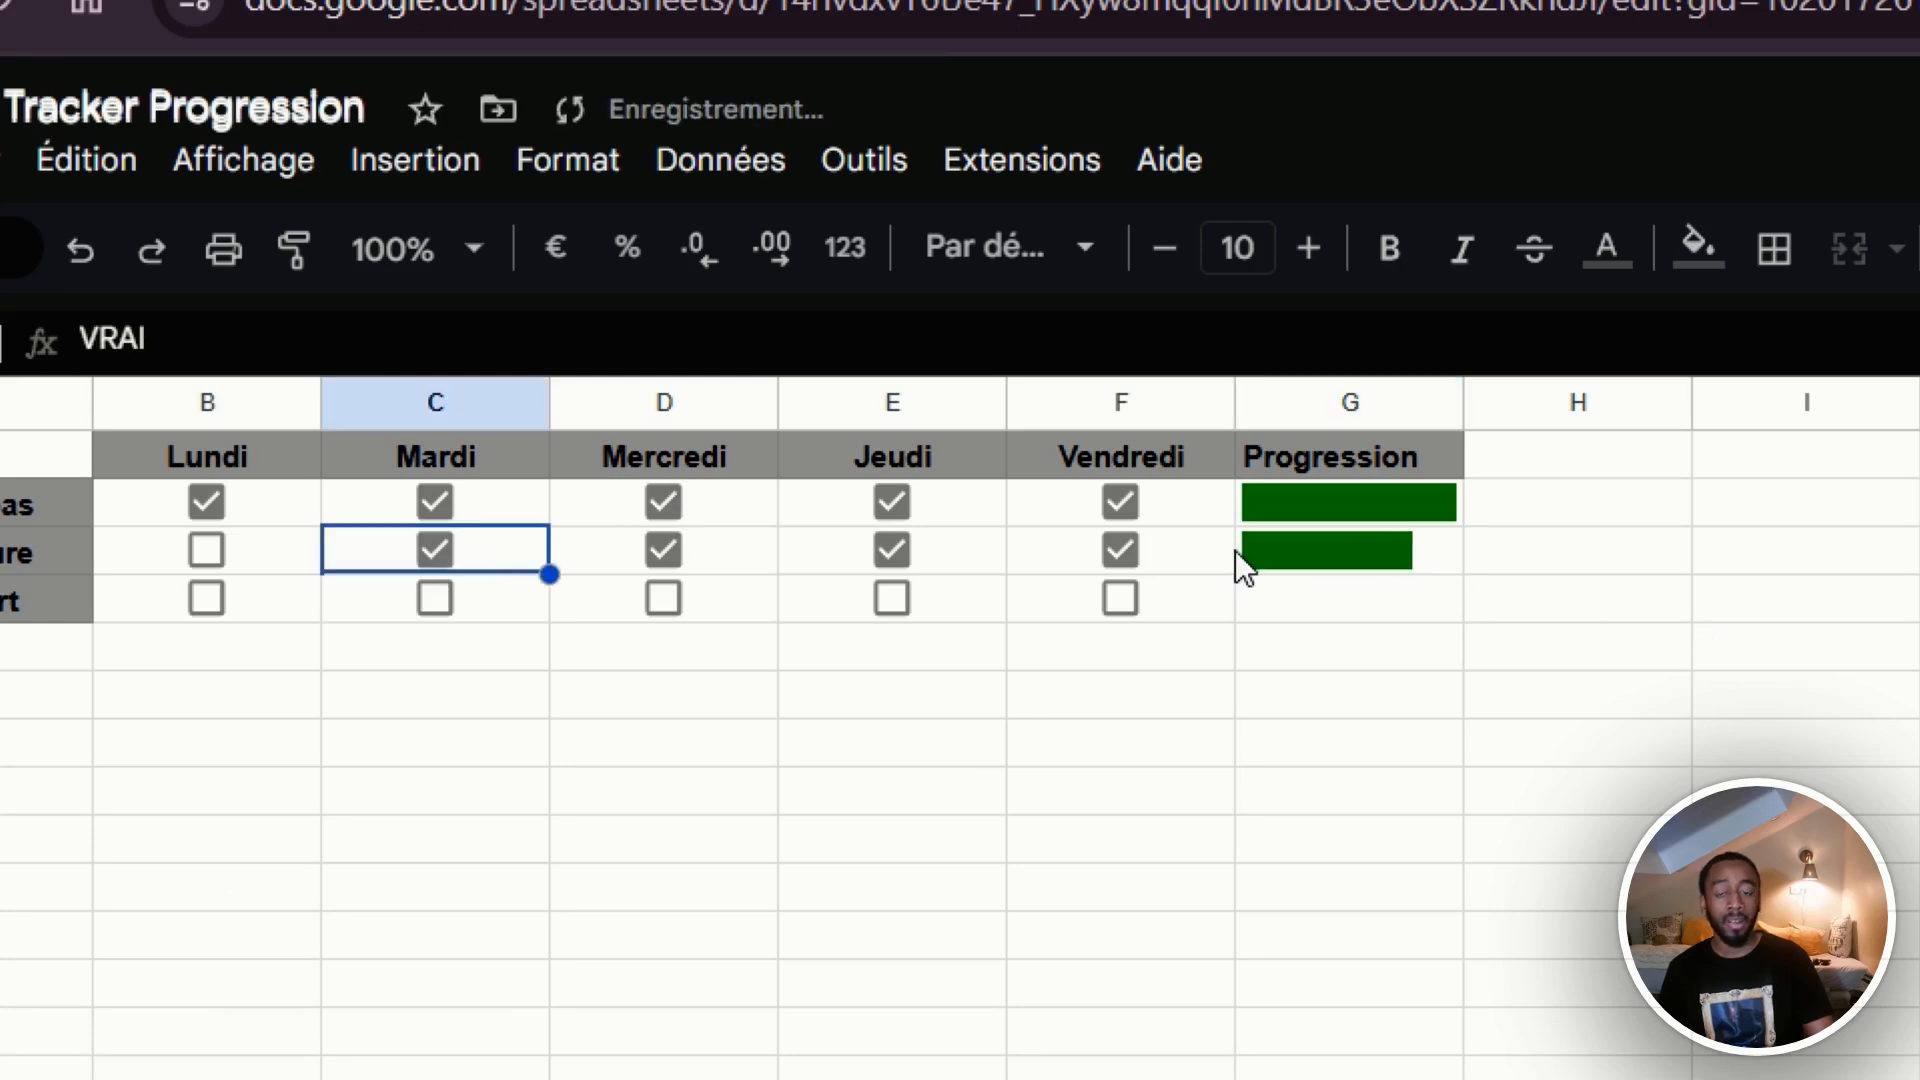
{"action": "left_click", "coordinate": [1385, 556]}
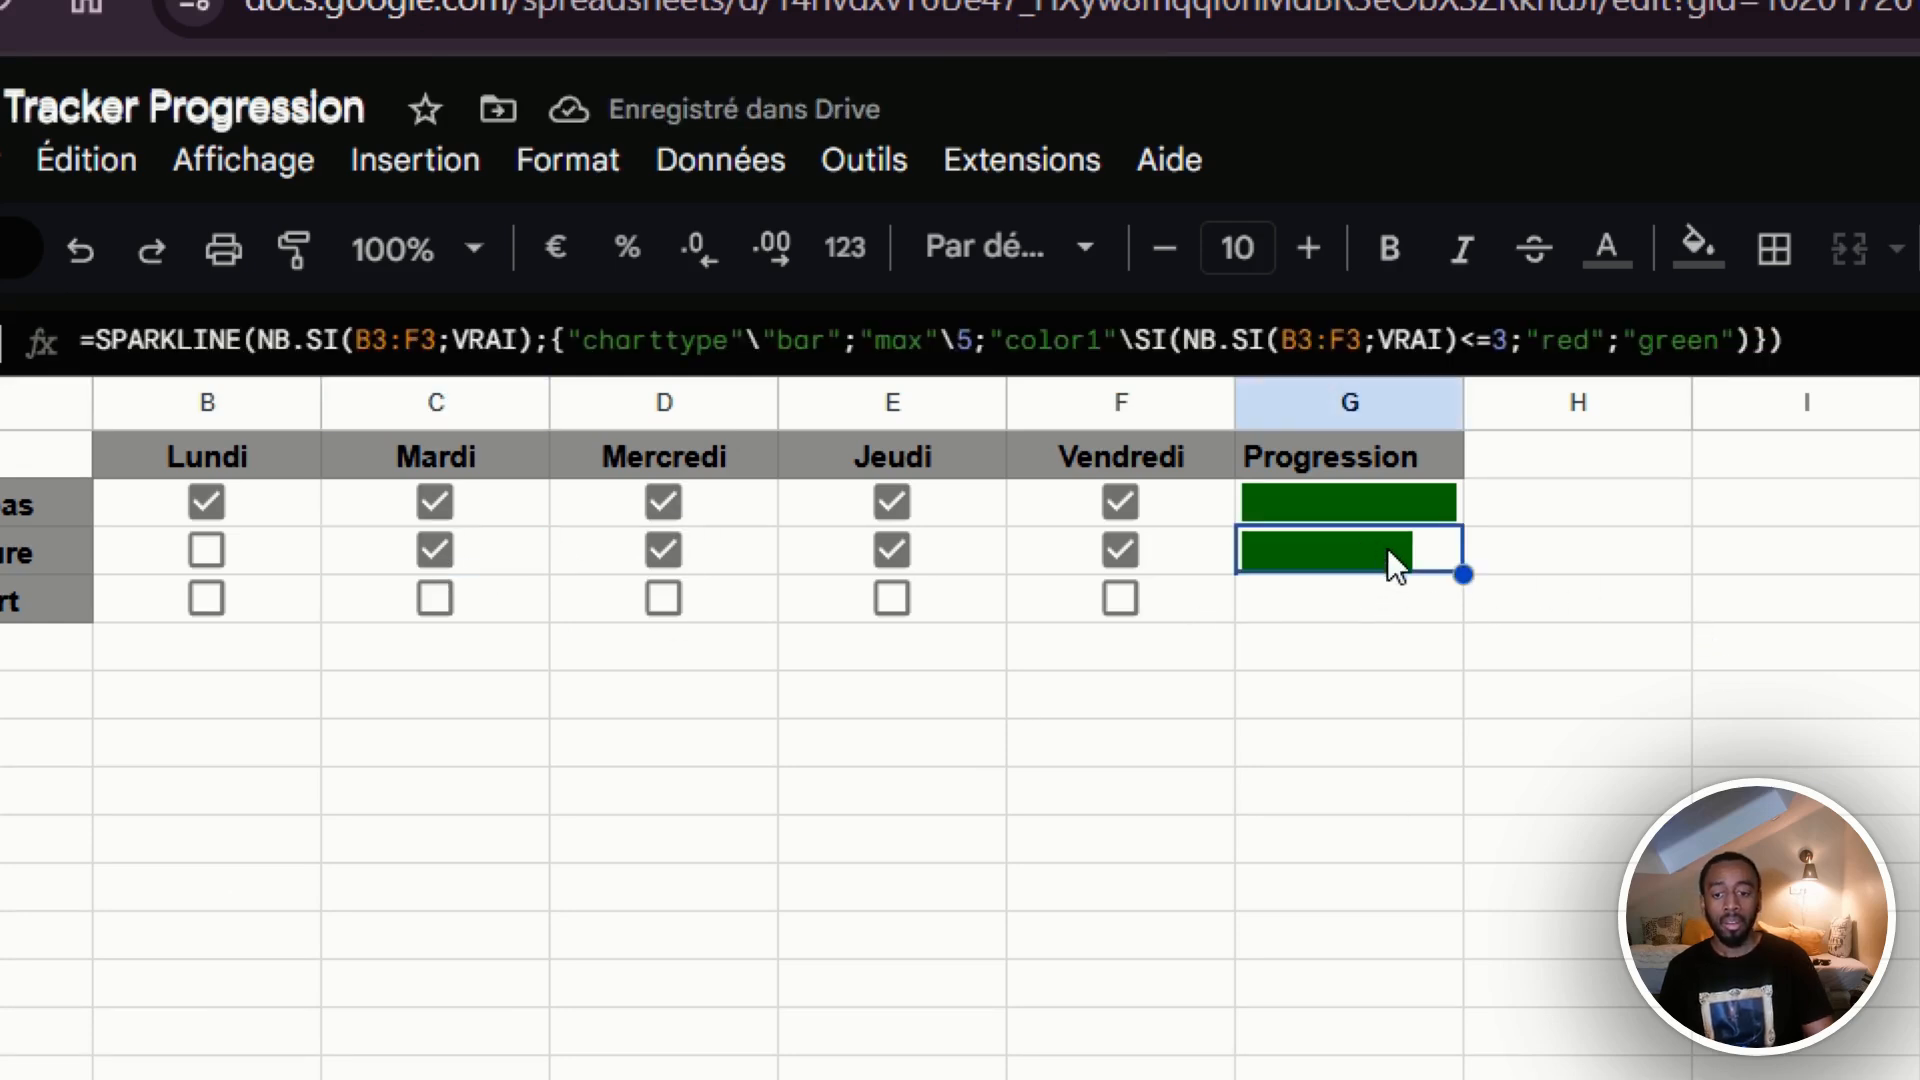
{"action": "key", "text": "ctrl+c"}
{"action": "left_click", "coordinate": [1432, 612]}
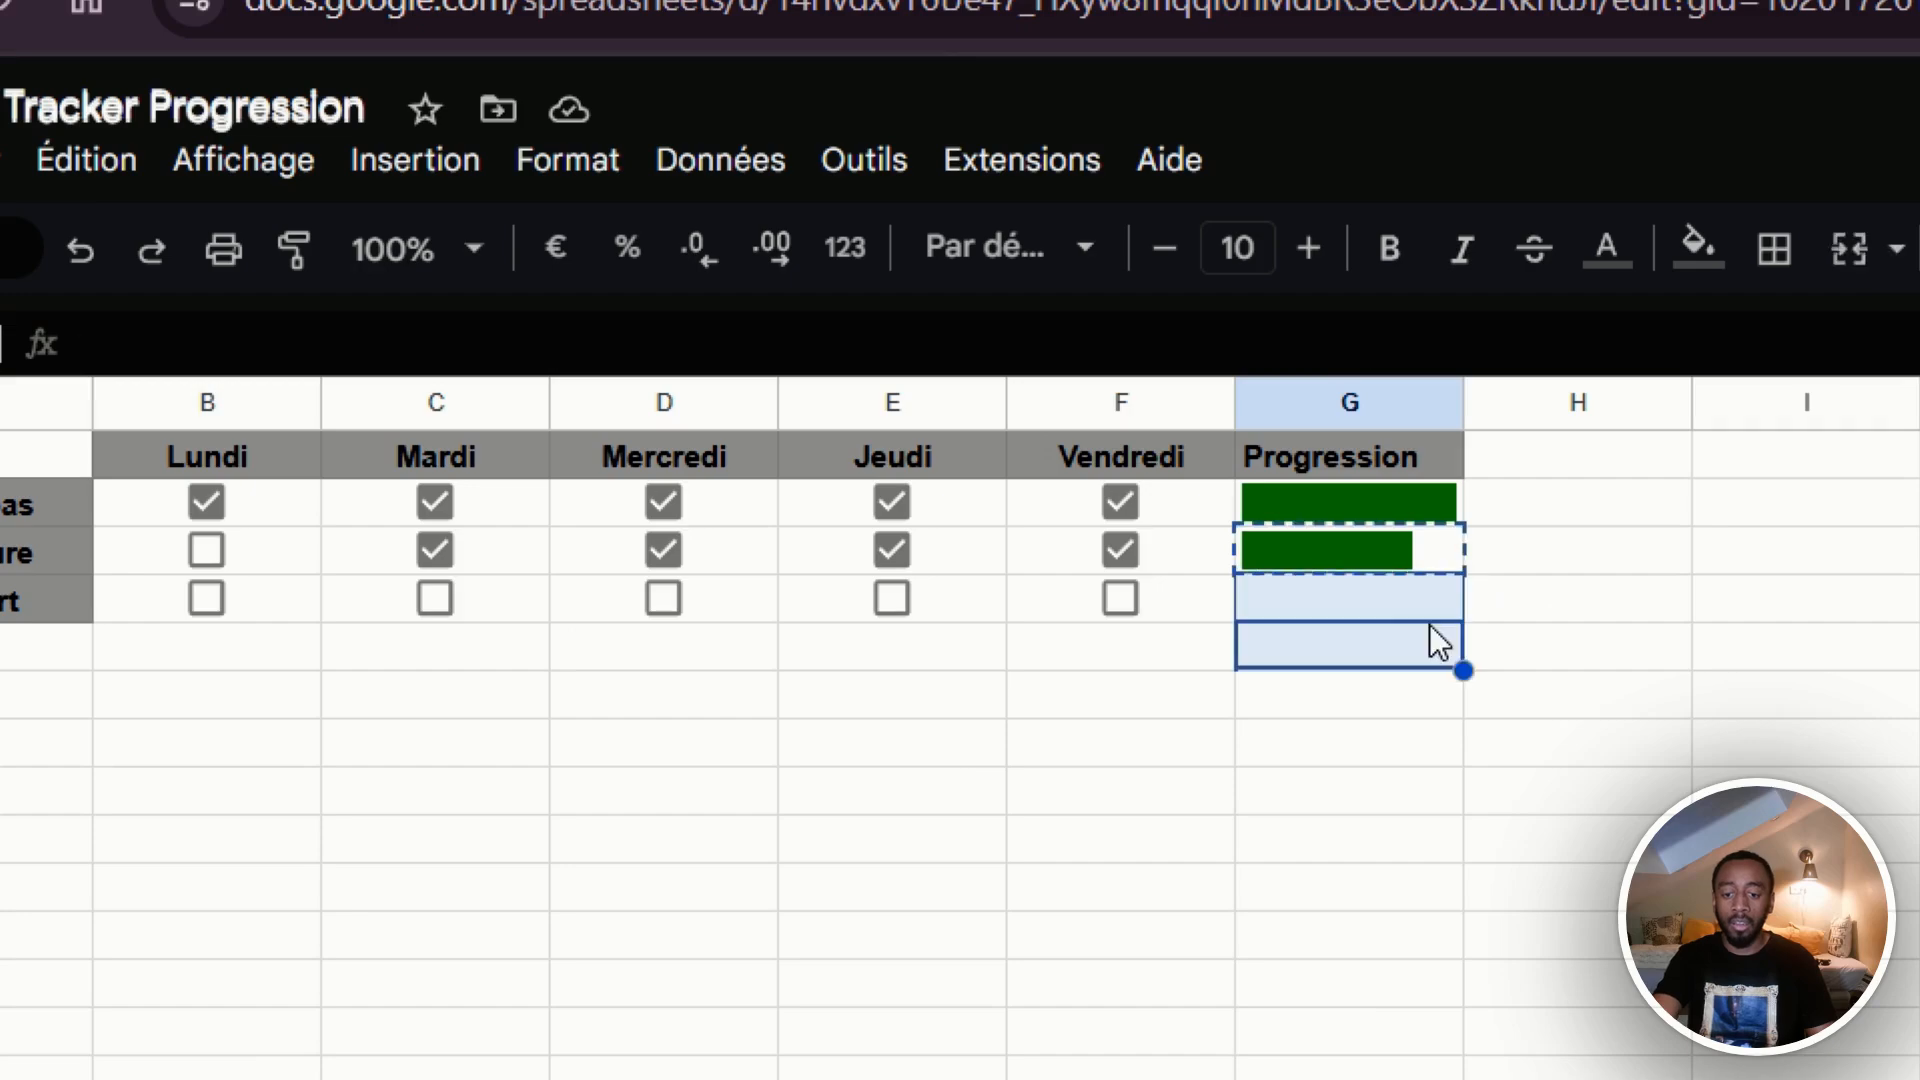
{"action": "key", "text": "ctrl+v"}
{"action": "left_click", "coordinate": [1402, 845]}
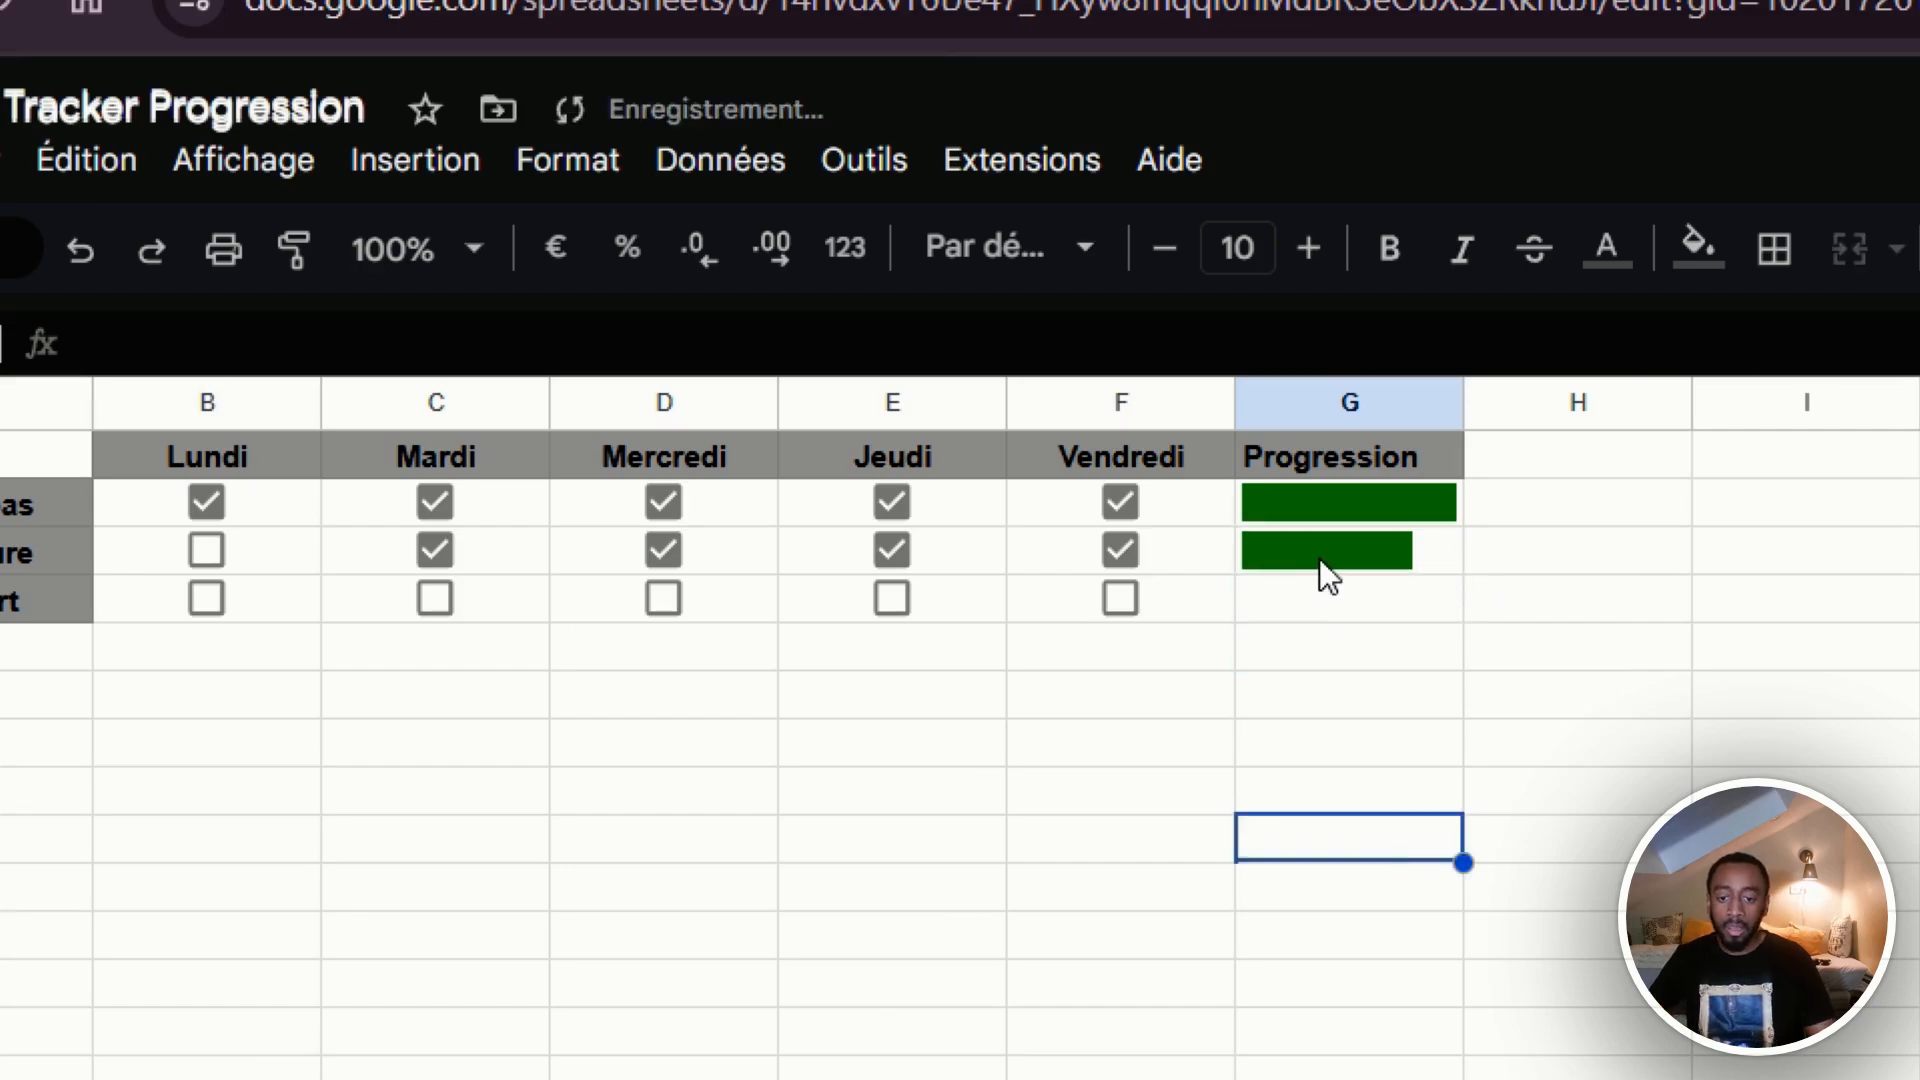
{"action": "left_click", "coordinate": [1318, 557]}
{"action": "left_click", "coordinate": [1318, 605]}
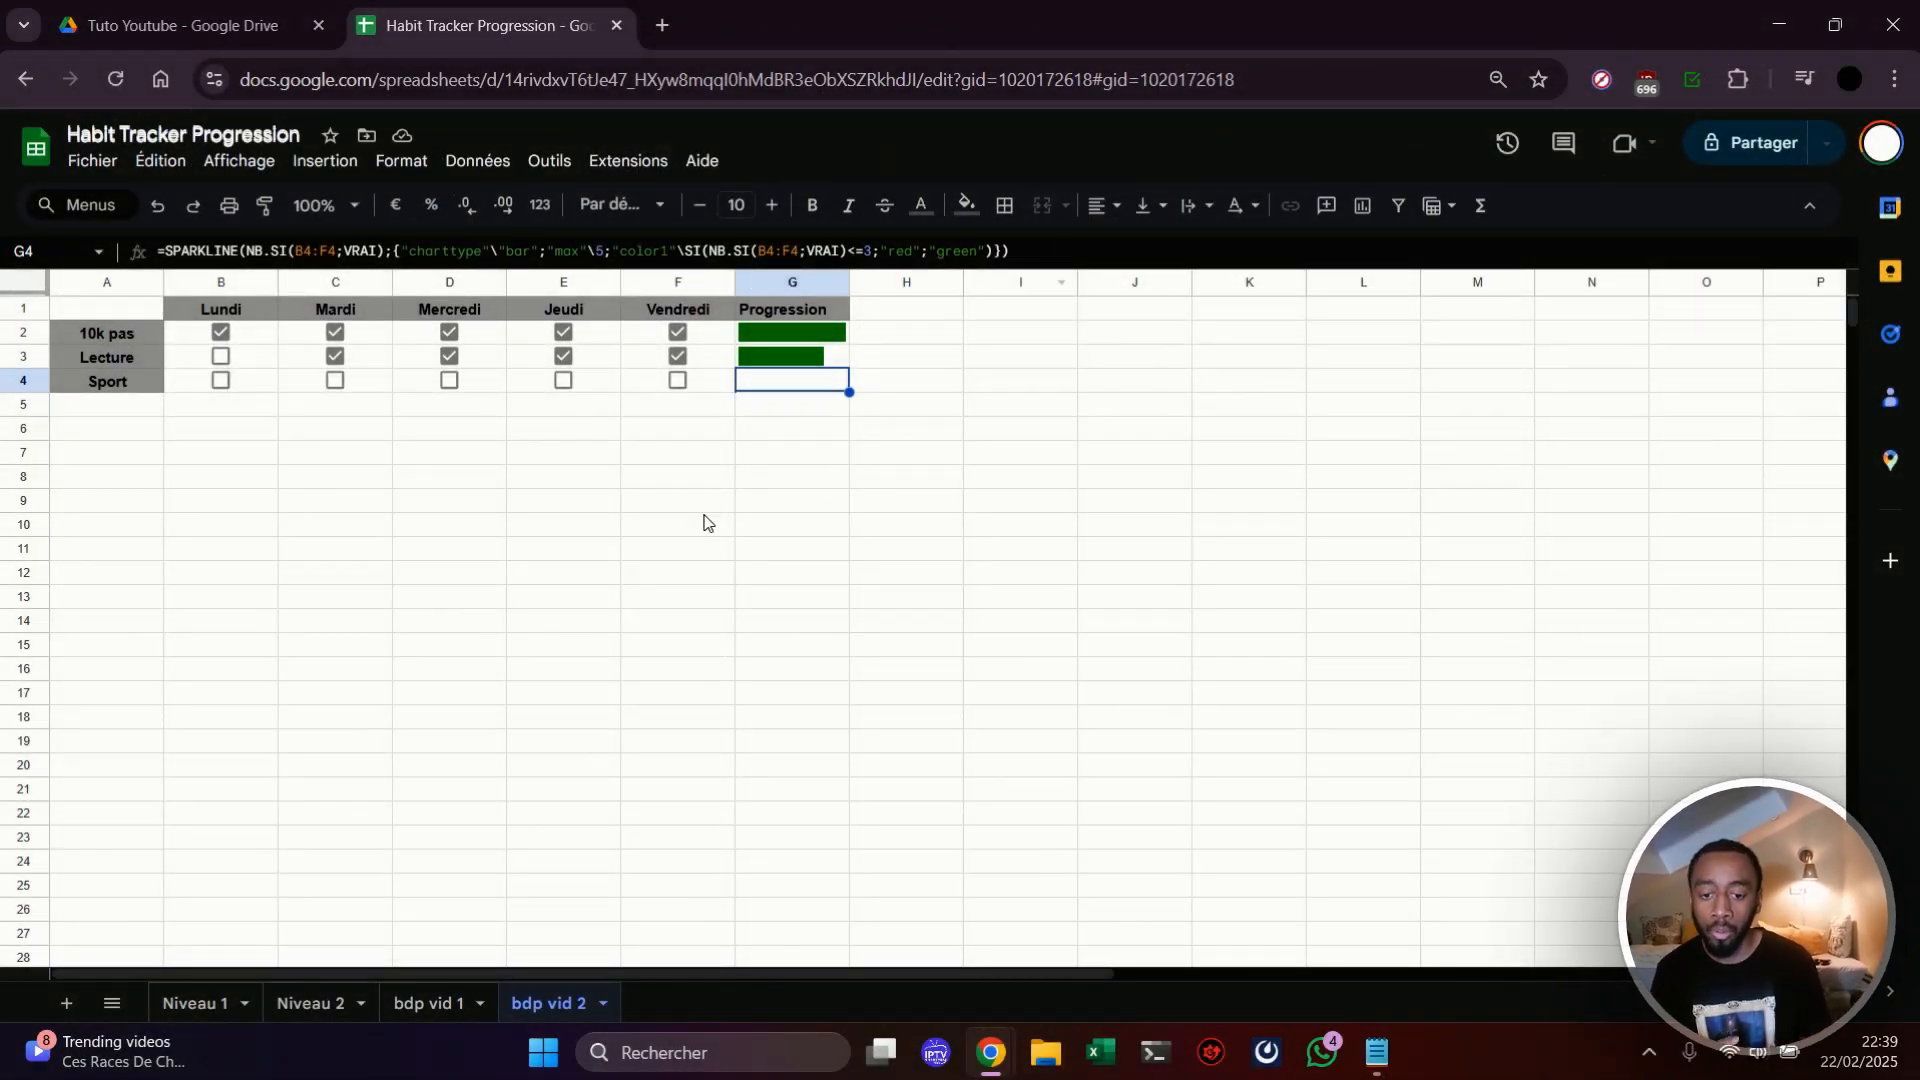
In the Sport progress formula in G4, replace the red color with orange and set the SI threshold to 2.
{"action": "left_click", "coordinate": [886, 262]}
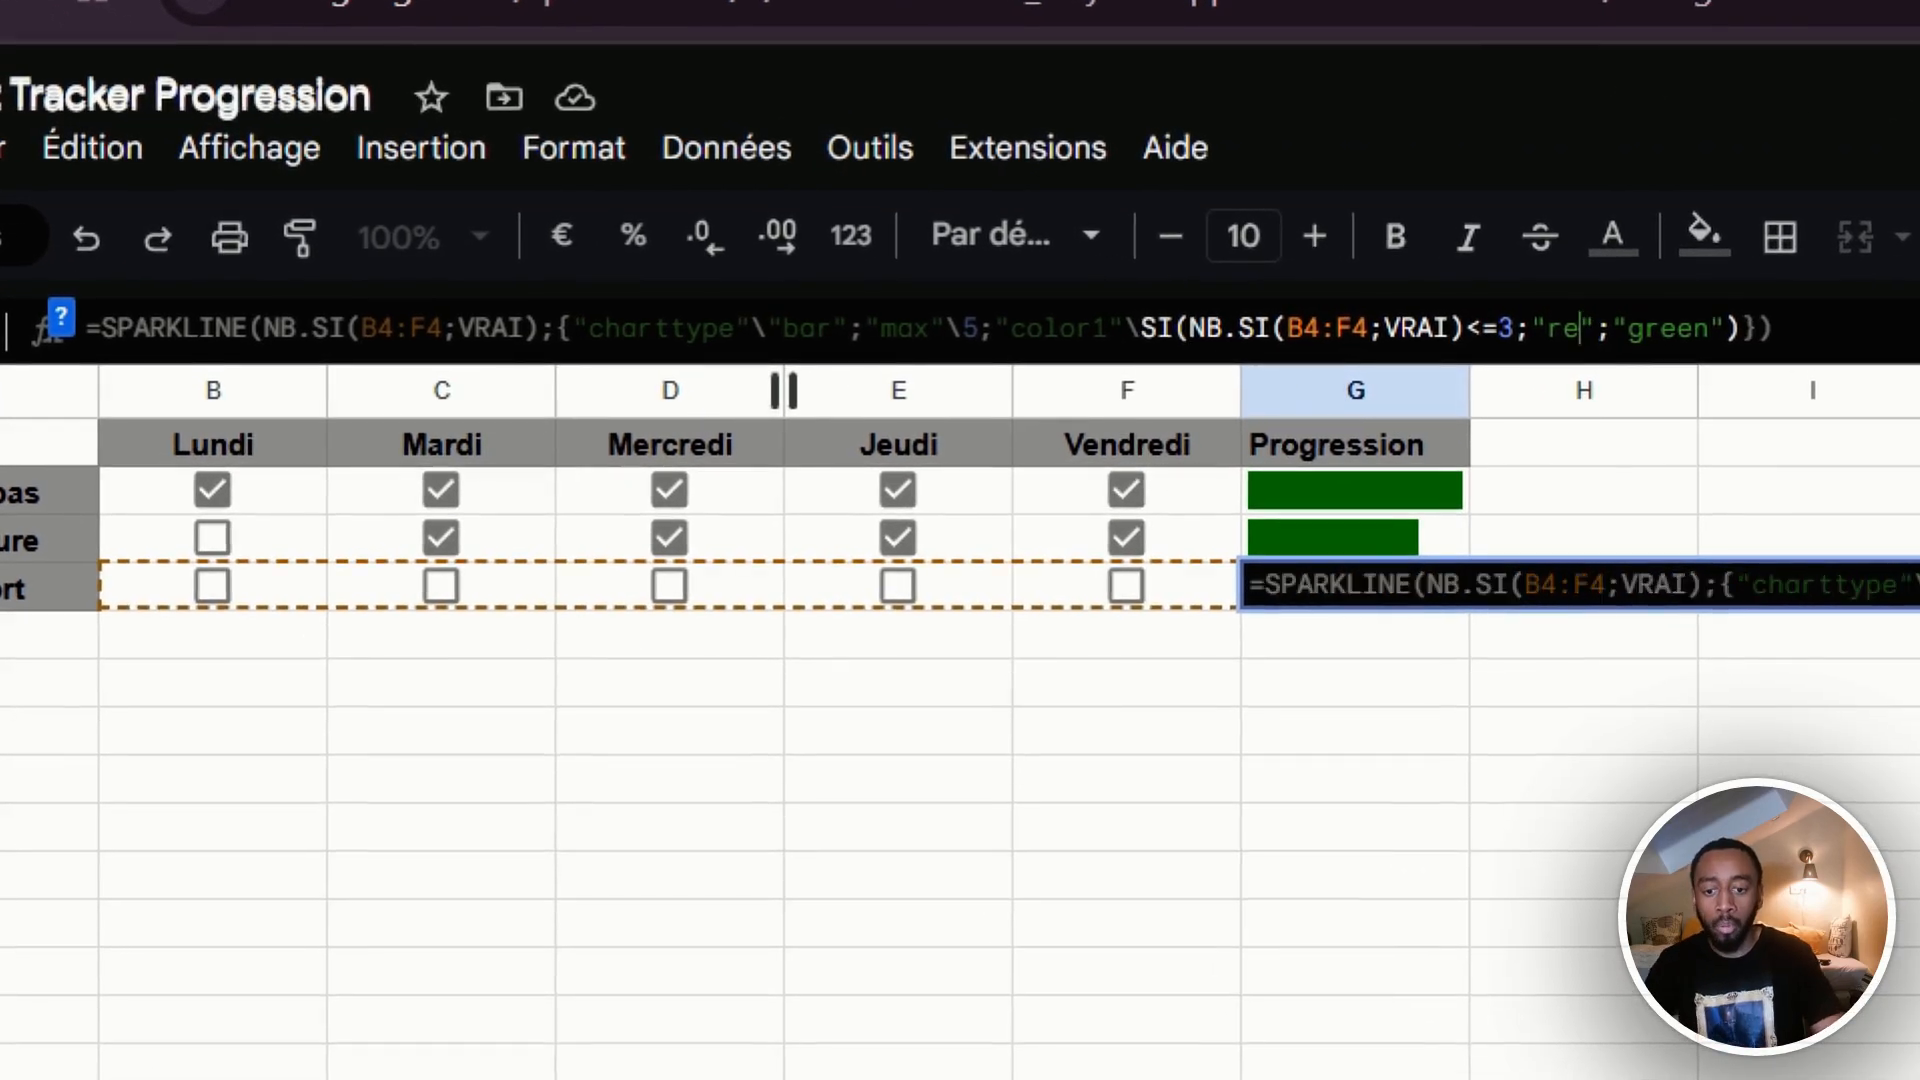
{"action": "key", "text": "BackSpace"}
{"action": "key", "text": "BackSpace"}
{"action": "key", "text": "BackSpace"}
{"action": "type", "text": "orange"}
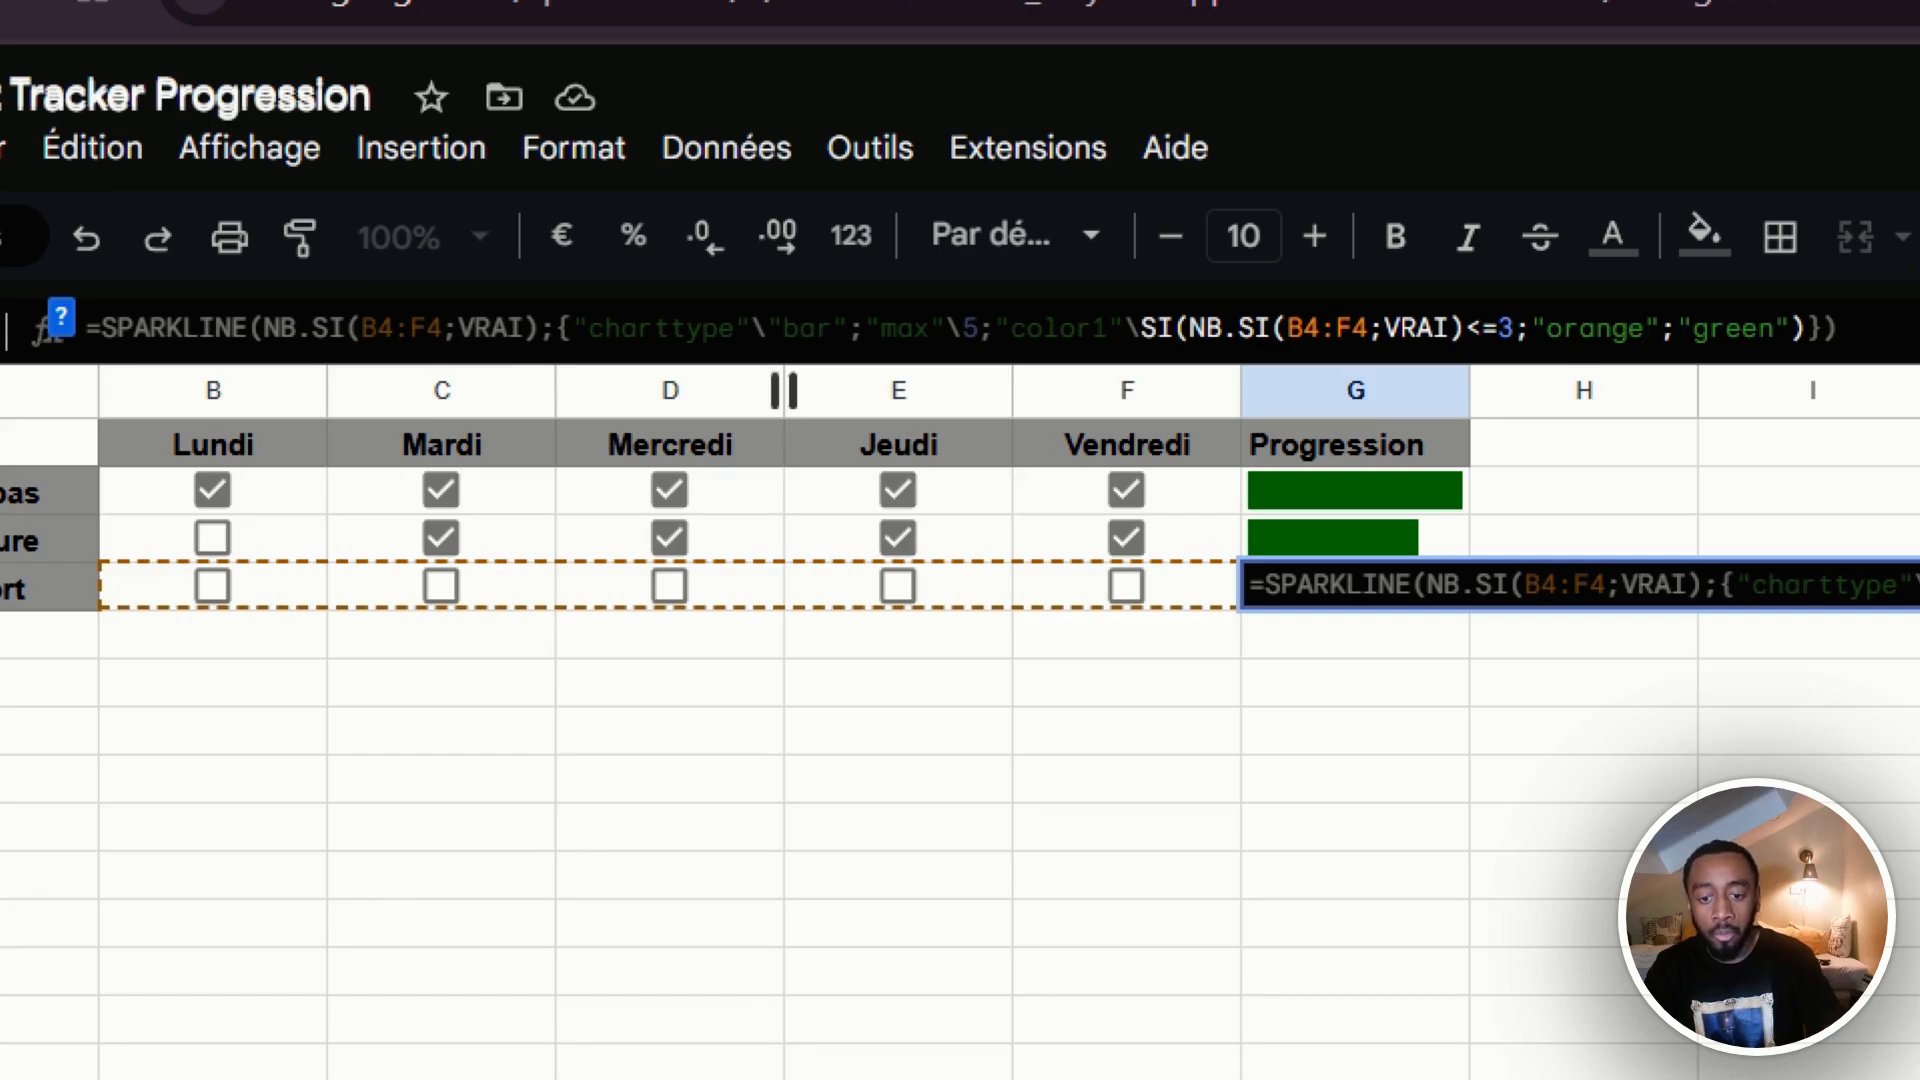
{"action": "key", "text": "BackSpace"}
{"action": "type", "text": "2"}
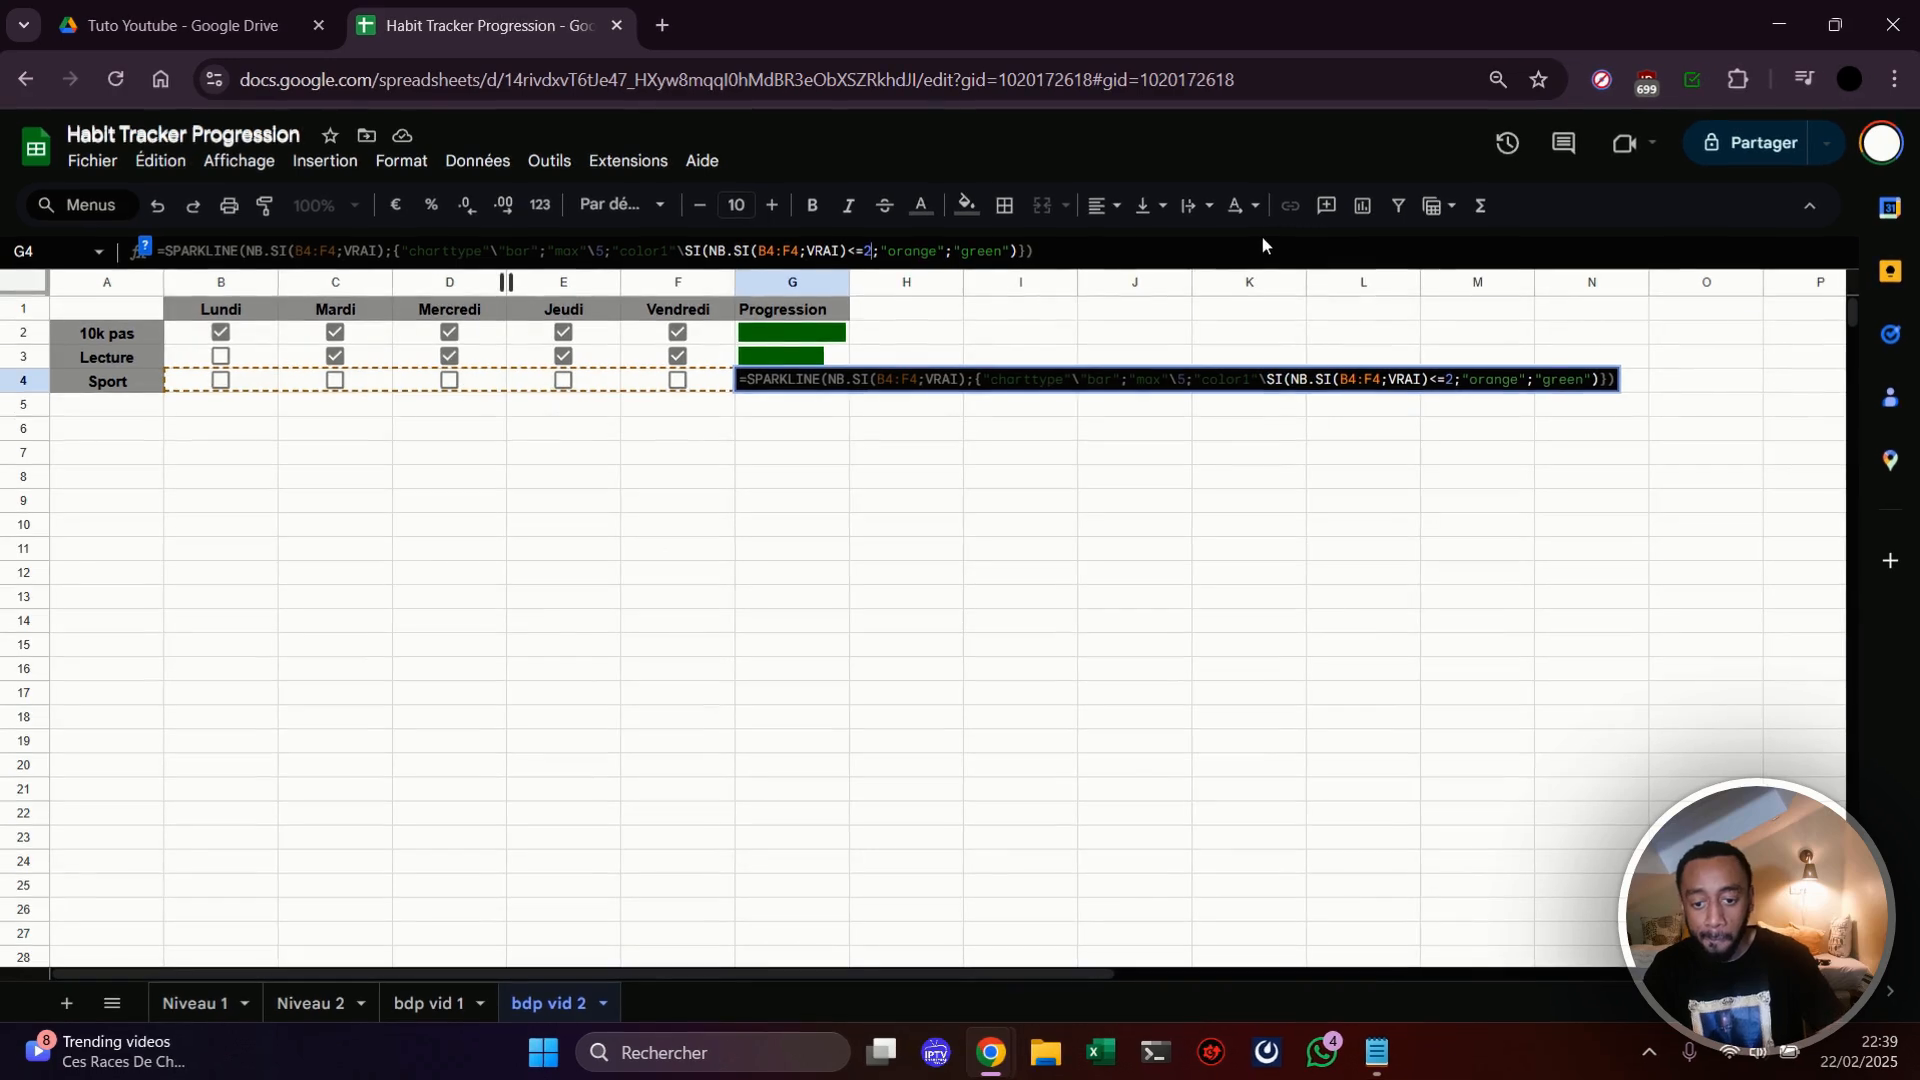
Set the max value of the Sport progress bar in G4 to 3 and apply the formula.
{"action": "left_click", "coordinate": [597, 250]}
{"action": "key", "text": "BackSpace"}
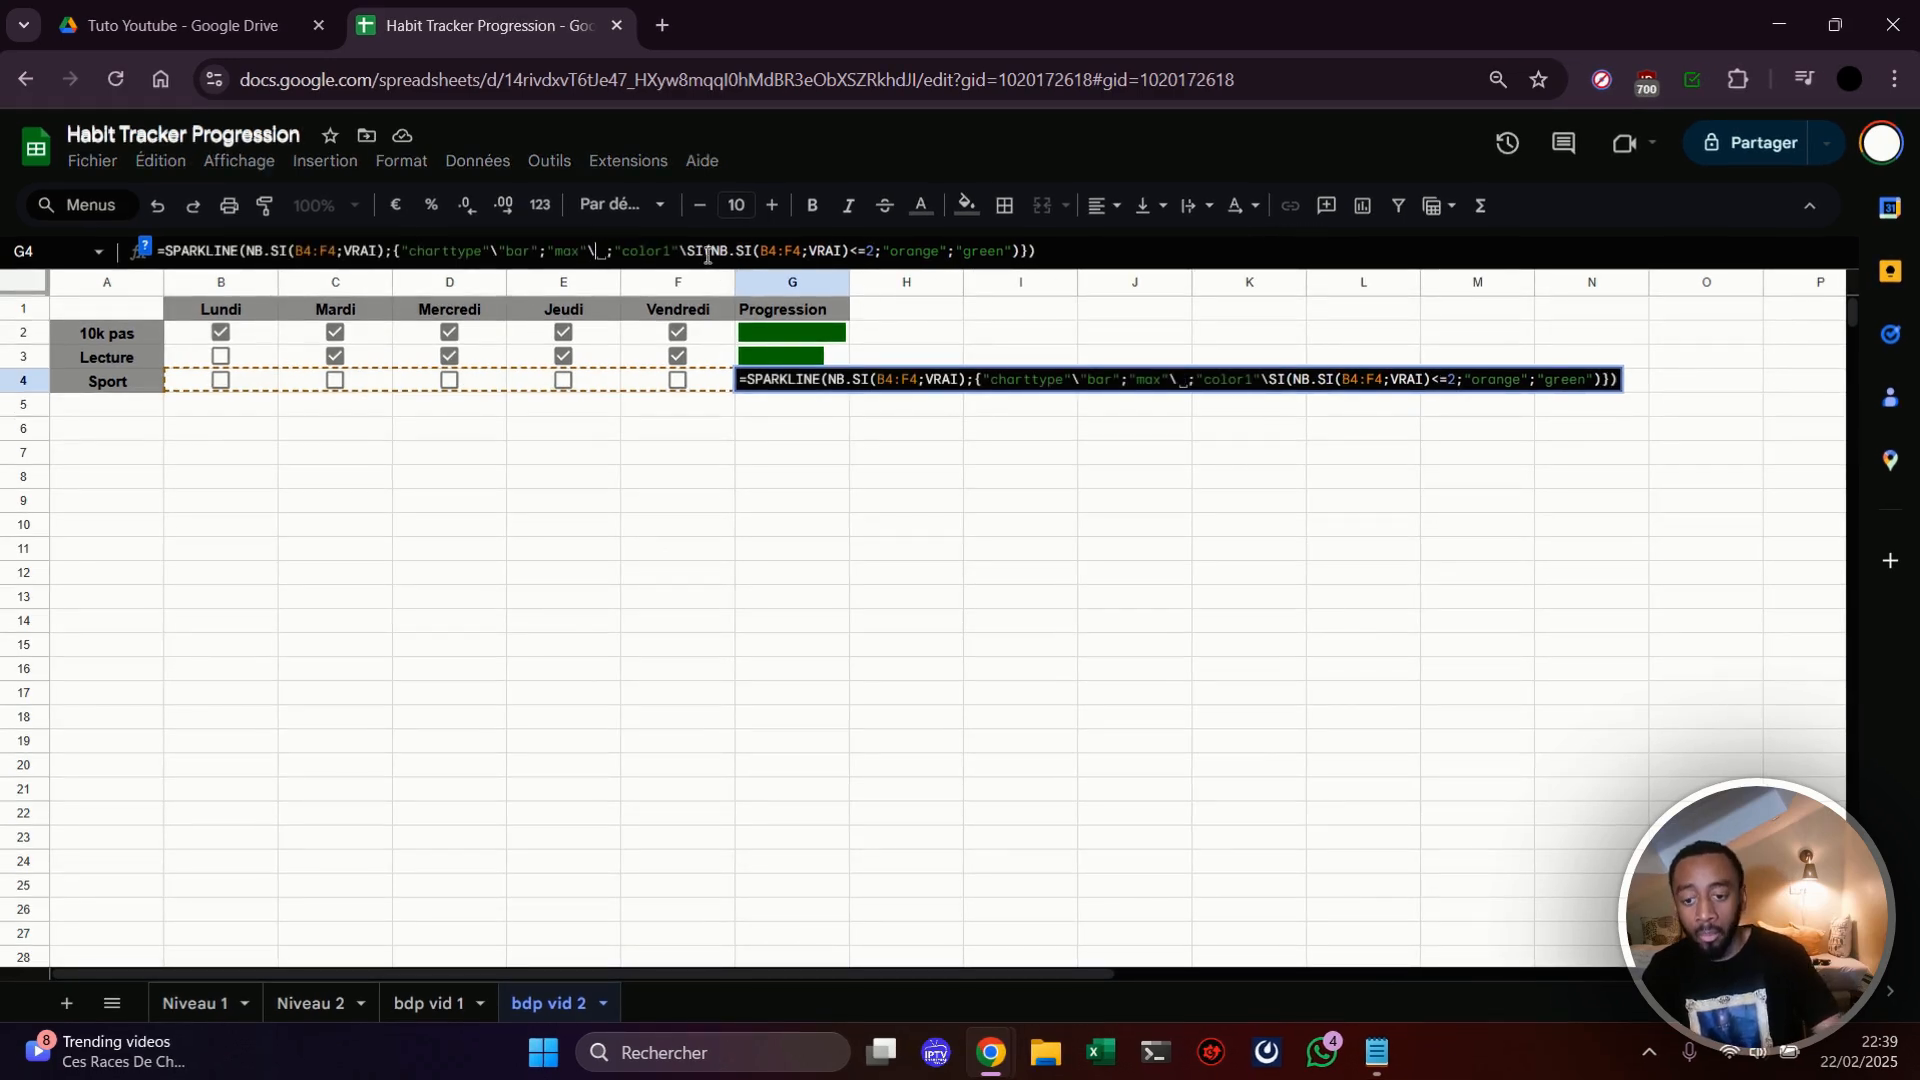
{"action": "type", "text": "3"}
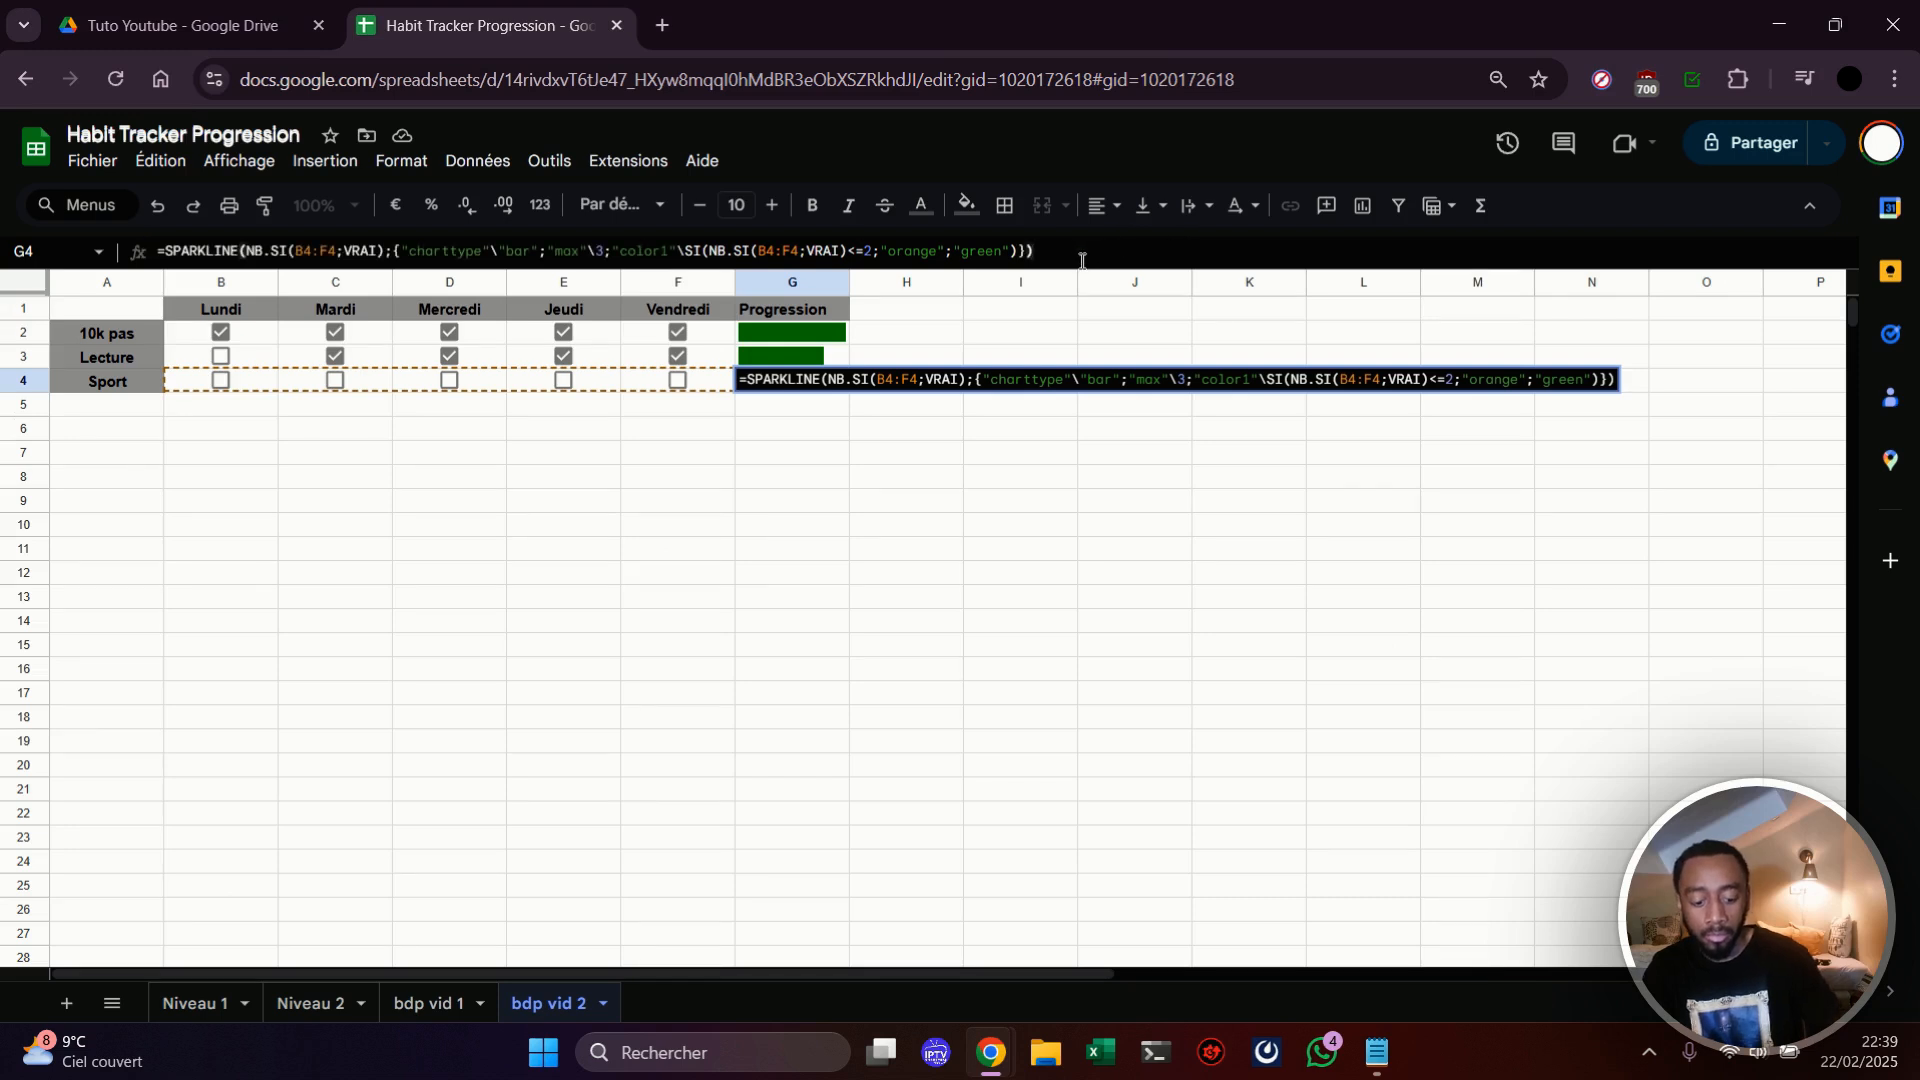
{"action": "key", "text": "Return"}
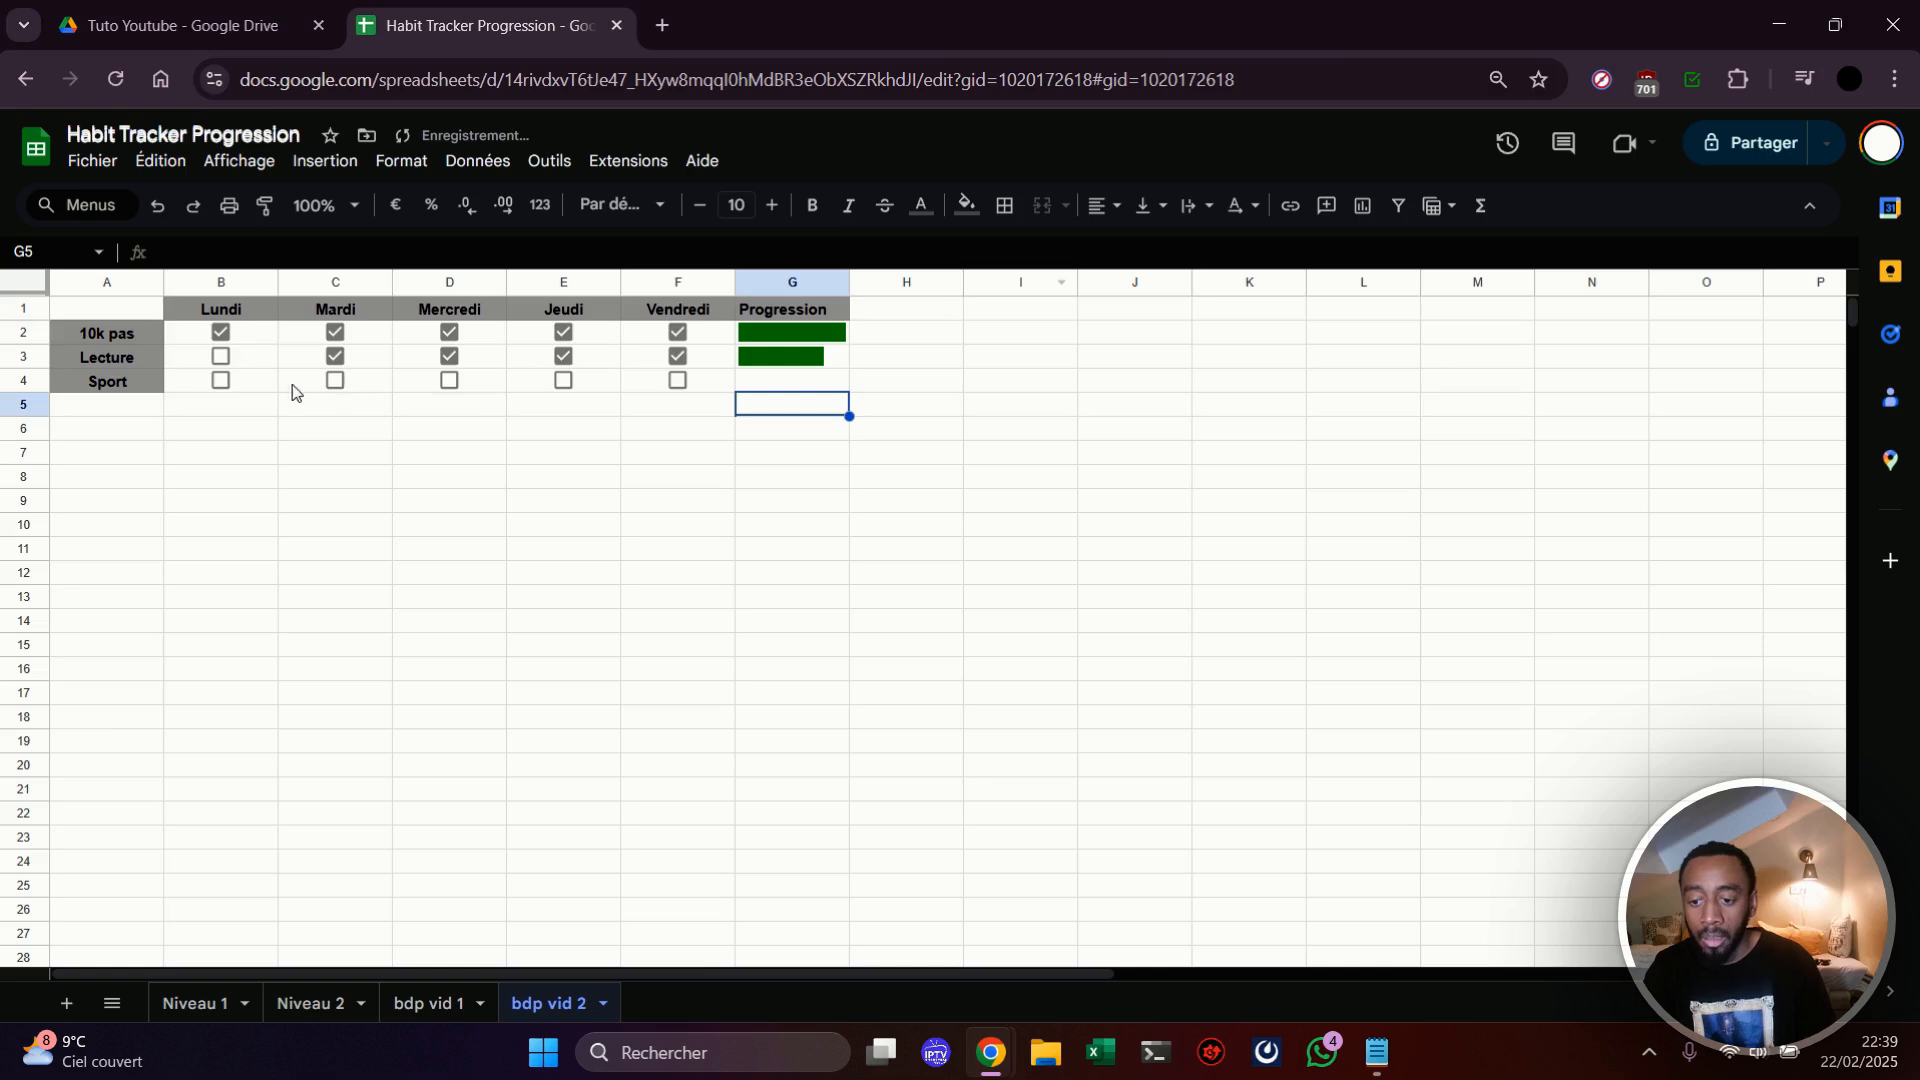
Tick Lundi, Mercredi and Vendredi in the Sport row to test its progress bar.
{"action": "left_click", "coordinate": [229, 380]}
{"action": "left_click", "coordinate": [448, 381]}
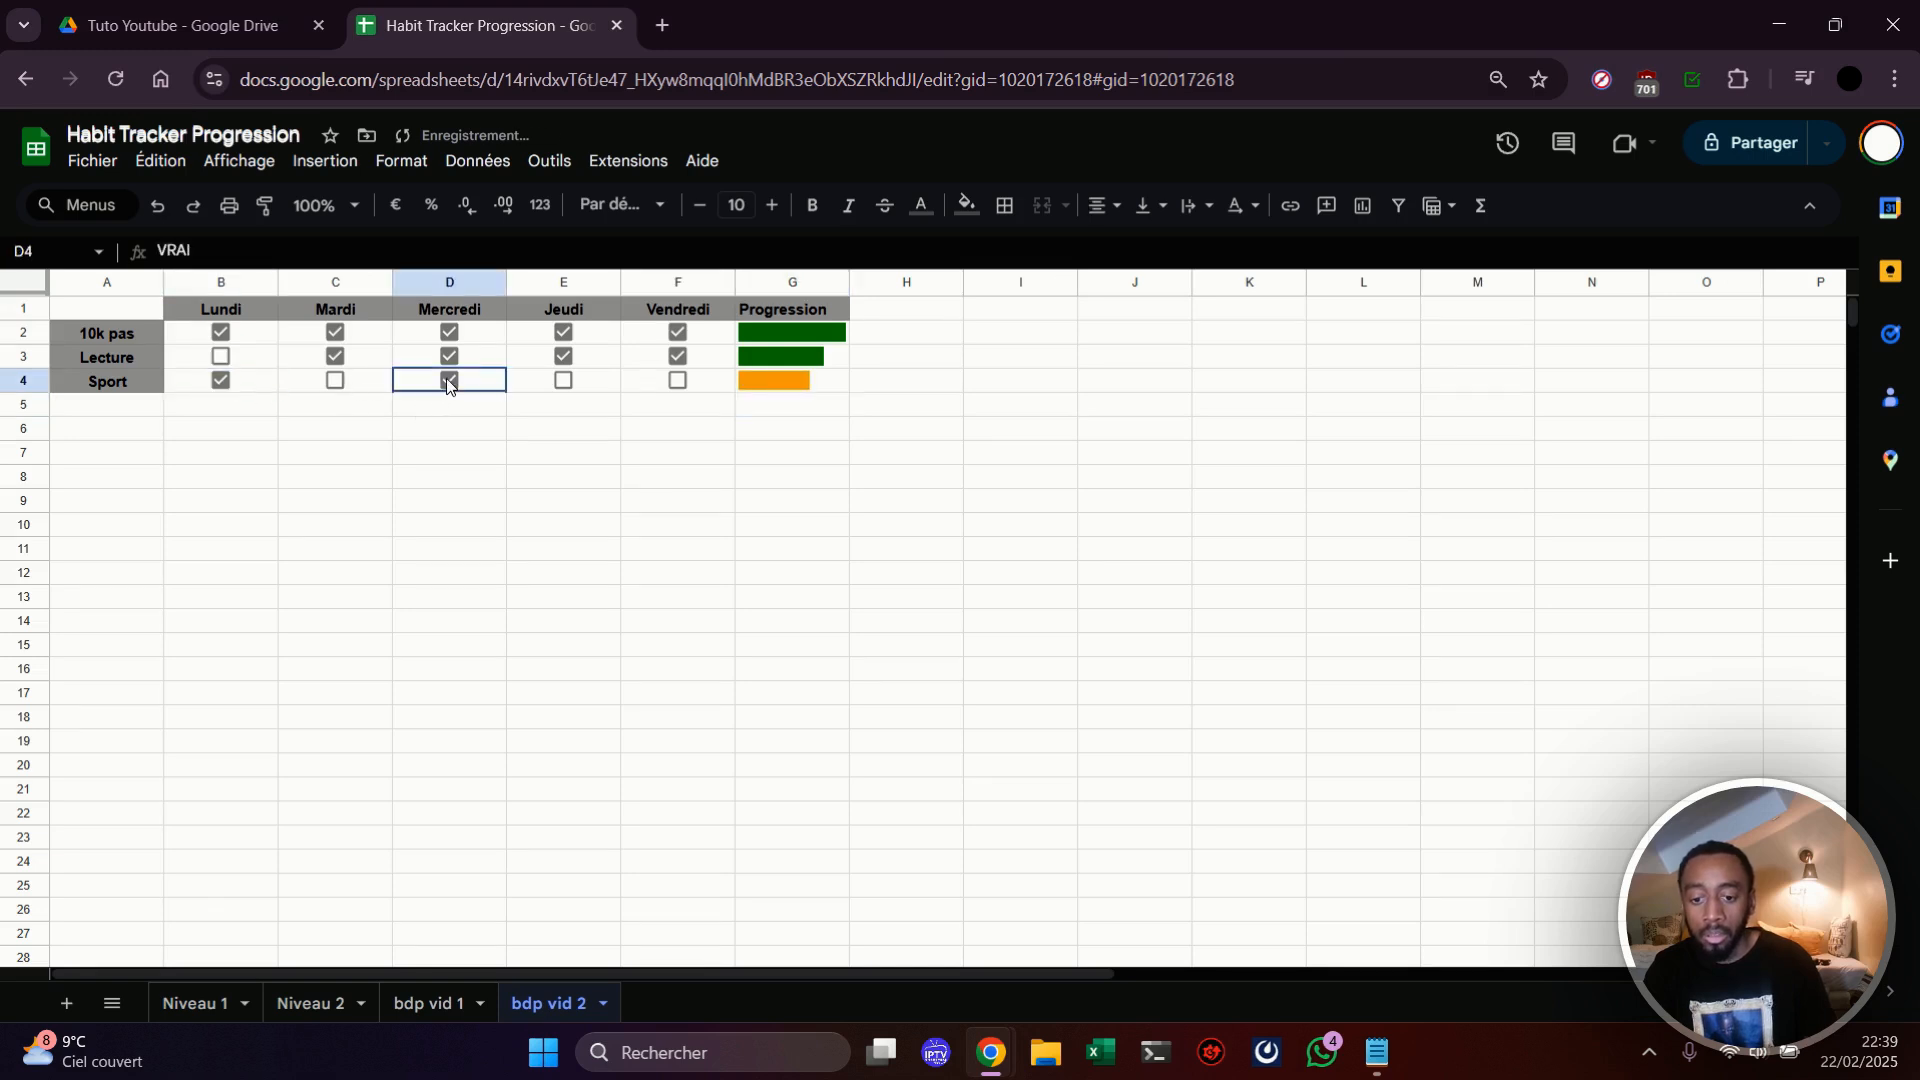
{"action": "left_click", "coordinate": [676, 381]}
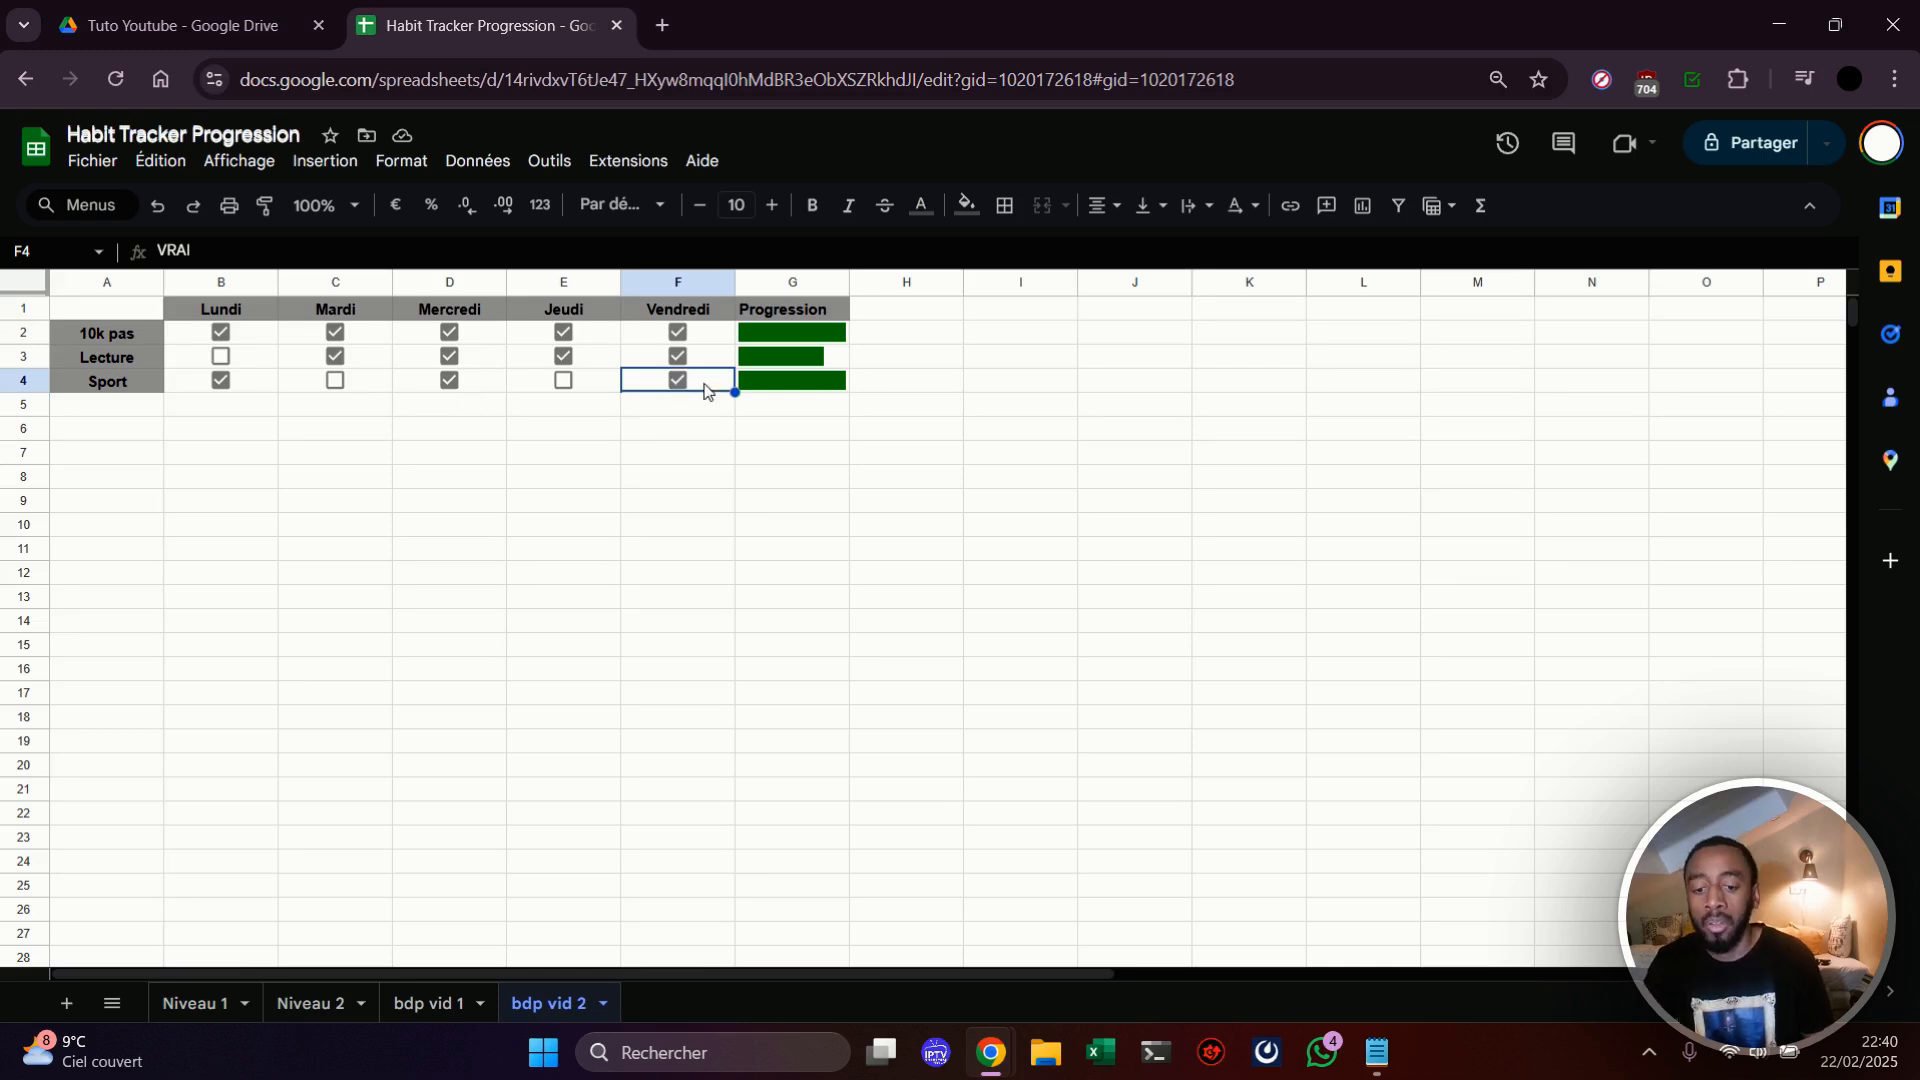
In the Sport progress formula in G4, set the bar's max value to 5.
{"action": "left_click", "coordinate": [771, 388]}
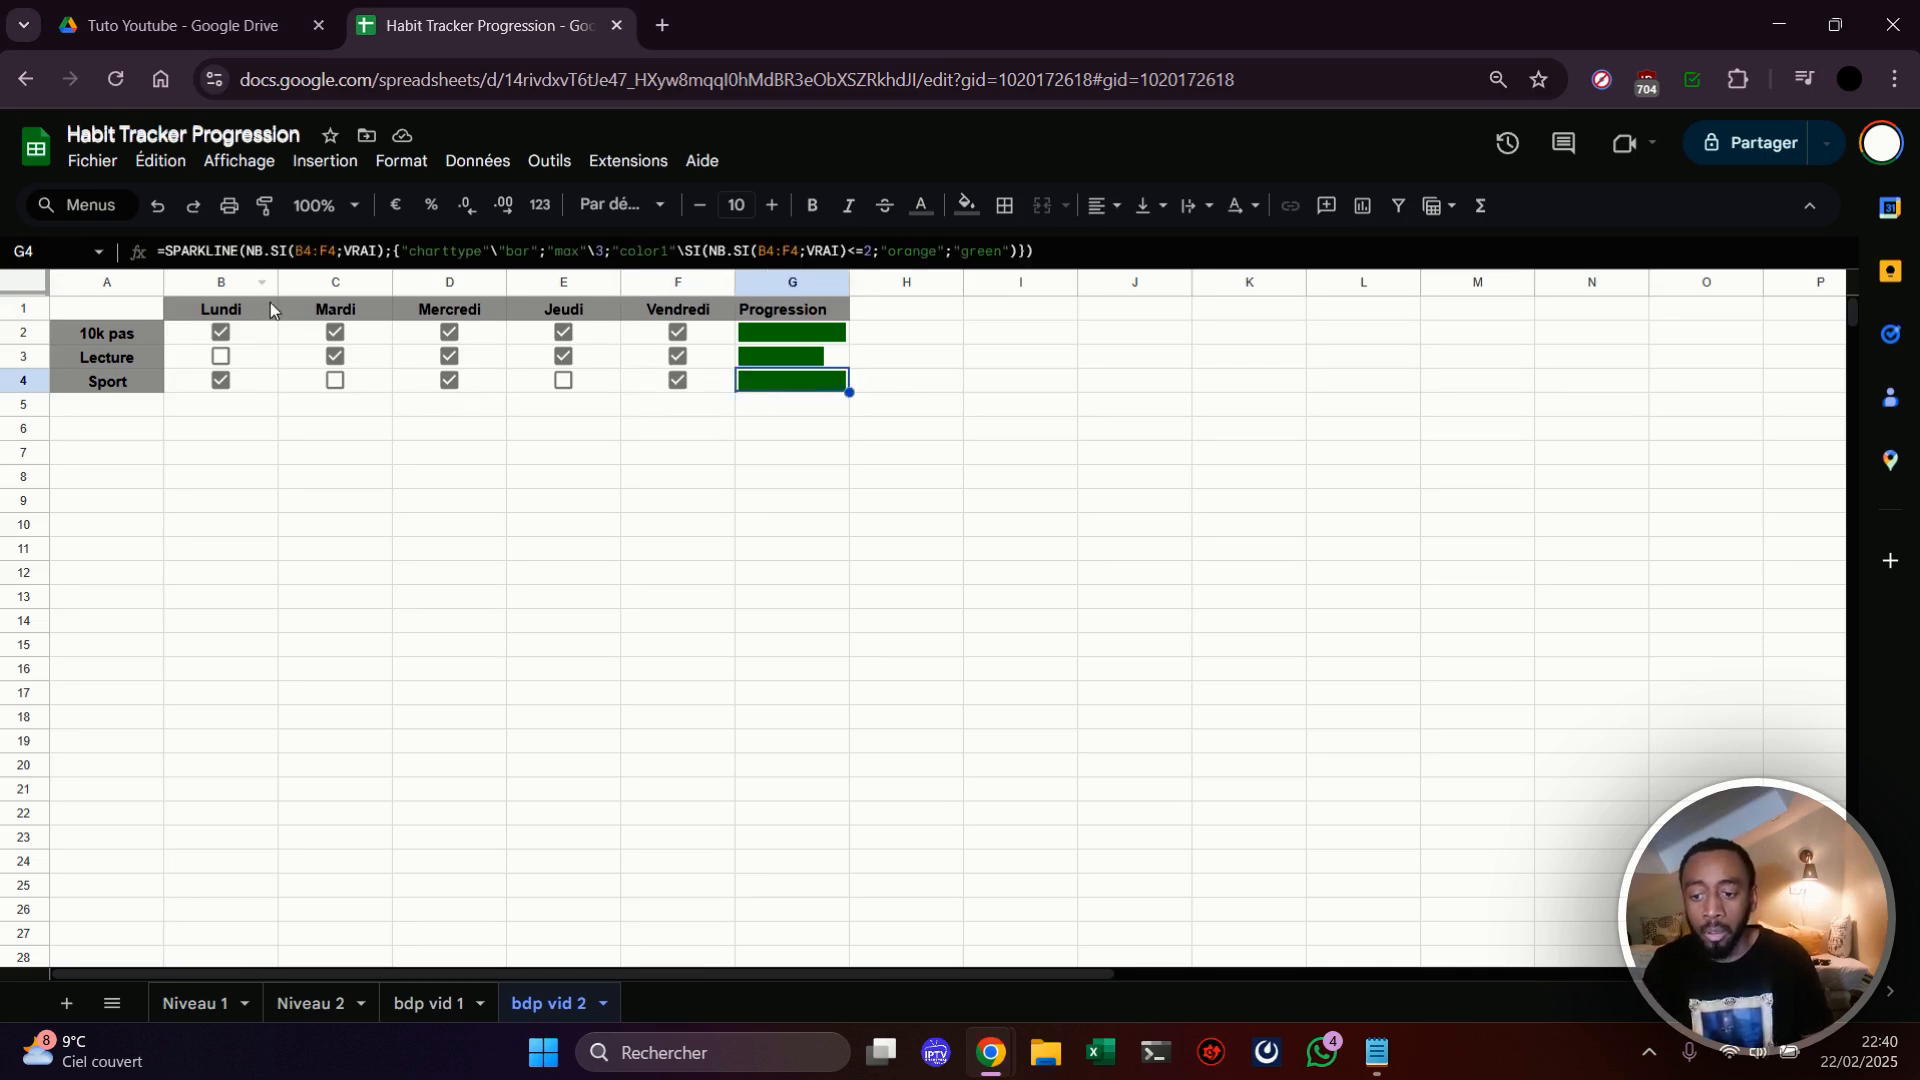
{"action": "left_click", "coordinate": [604, 251]}
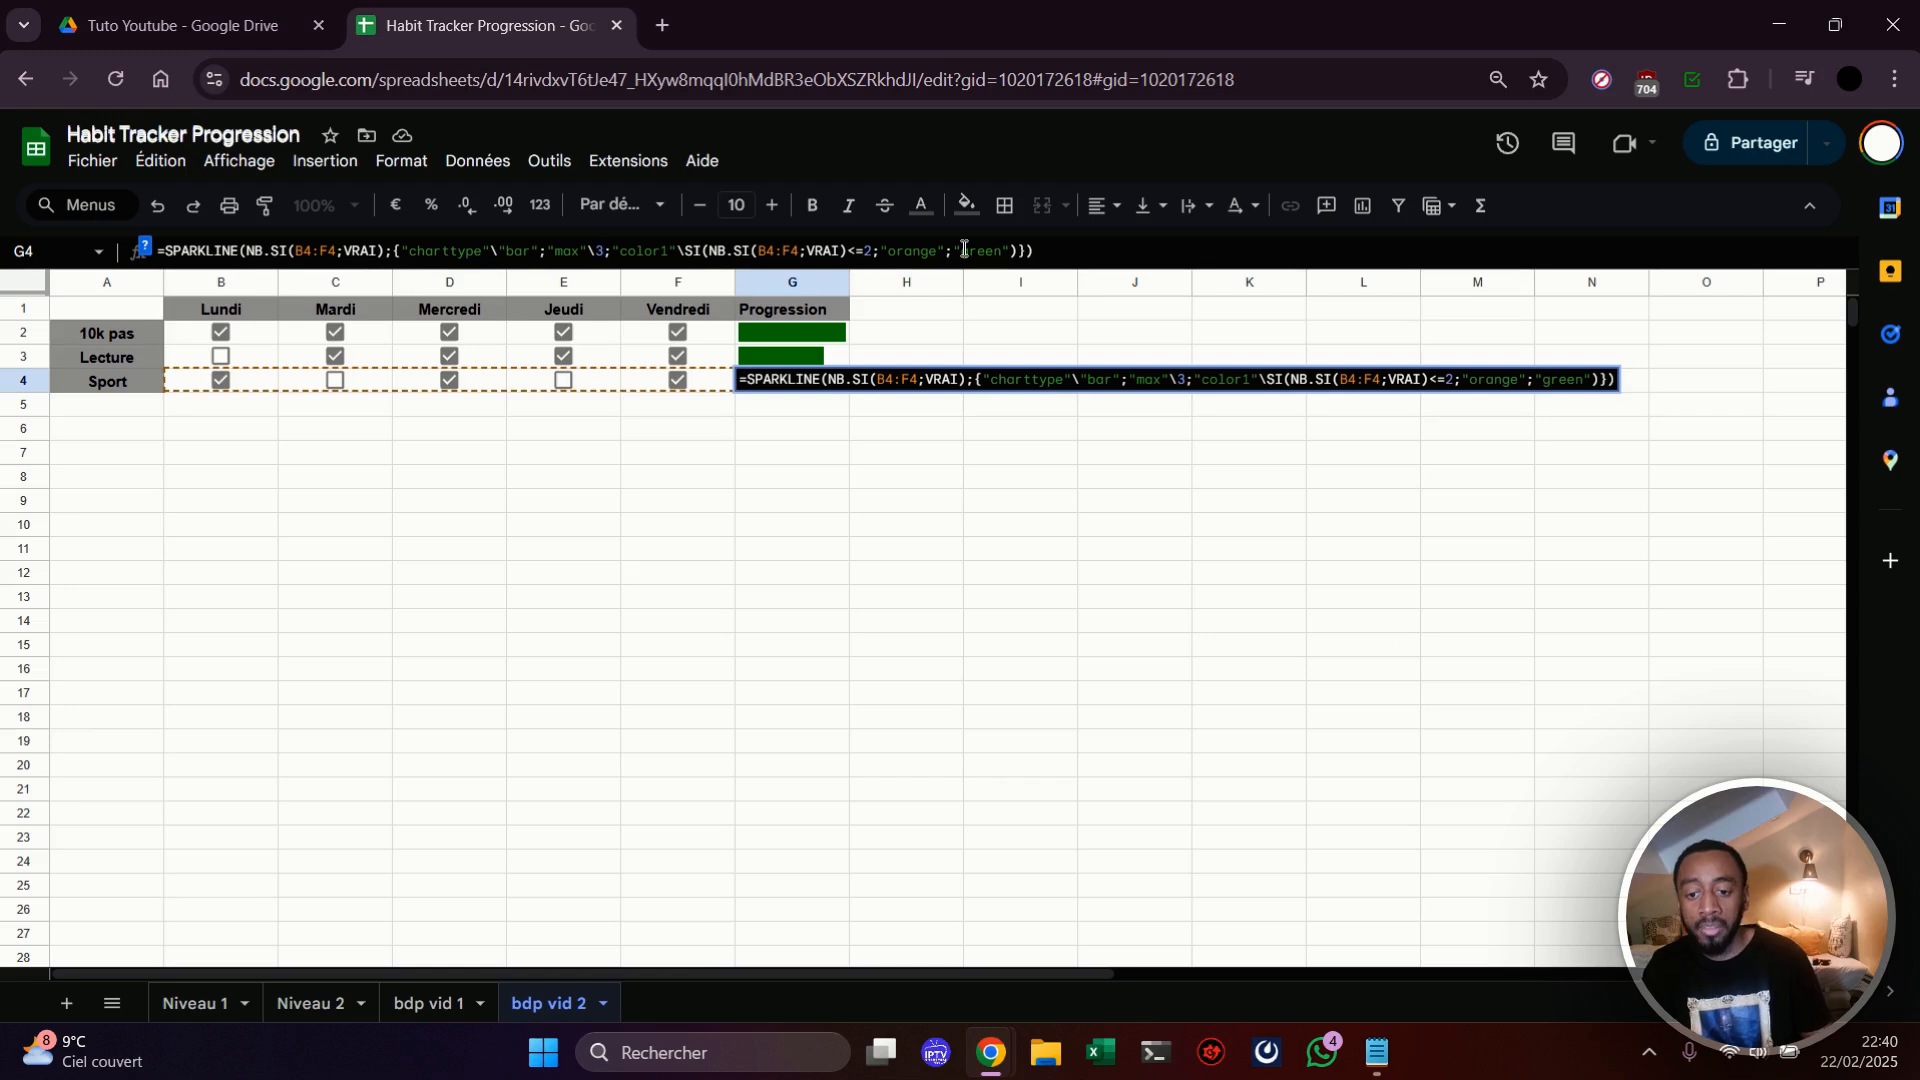
{"action": "key", "text": "BackSpace"}
{"action": "type", "text": "5"}
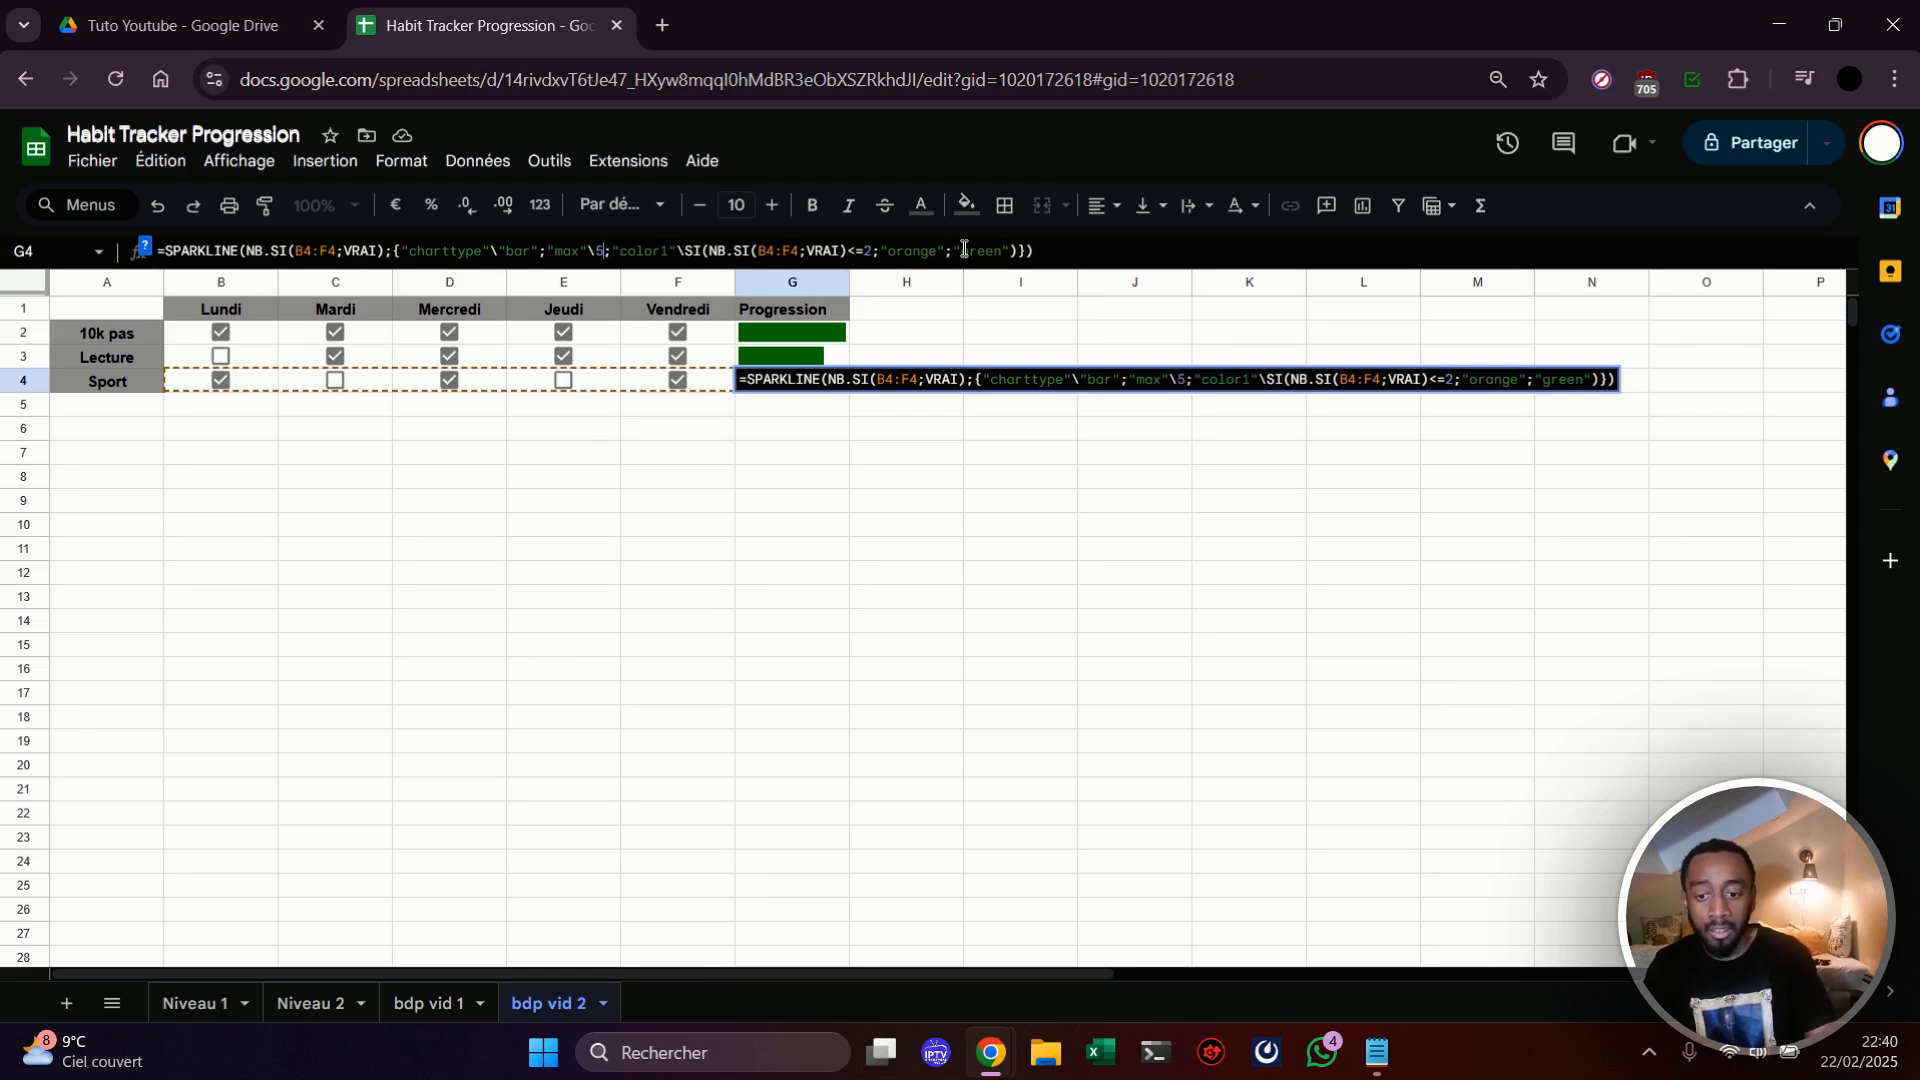
Set the SI threshold for the orange color in the Sport progress formula to 3 and apply the formula.
{"action": "key", "text": "Right"}
{"action": "key", "text": "Right"}
{"action": "key", "text": "Right"}
{"action": "key", "text": "Right"}
{"action": "key", "text": "Right"}
{"action": "key", "text": "Right"}
{"action": "key", "text": "Right"}
{"action": "key", "text": "Right"}
{"action": "key", "text": "Right"}
{"action": "key", "text": "Right"}
{"action": "key", "text": "Right"}
{"action": "key", "text": "Right"}
{"action": "key", "text": "Right"}
{"action": "key", "text": "Right"}
{"action": "key", "text": "Right"}
{"action": "key", "text": "Right"}
{"action": "key", "text": "Right"}
{"action": "key", "text": "Right"}
{"action": "key", "text": "Right"}
{"action": "key", "text": "Right"}
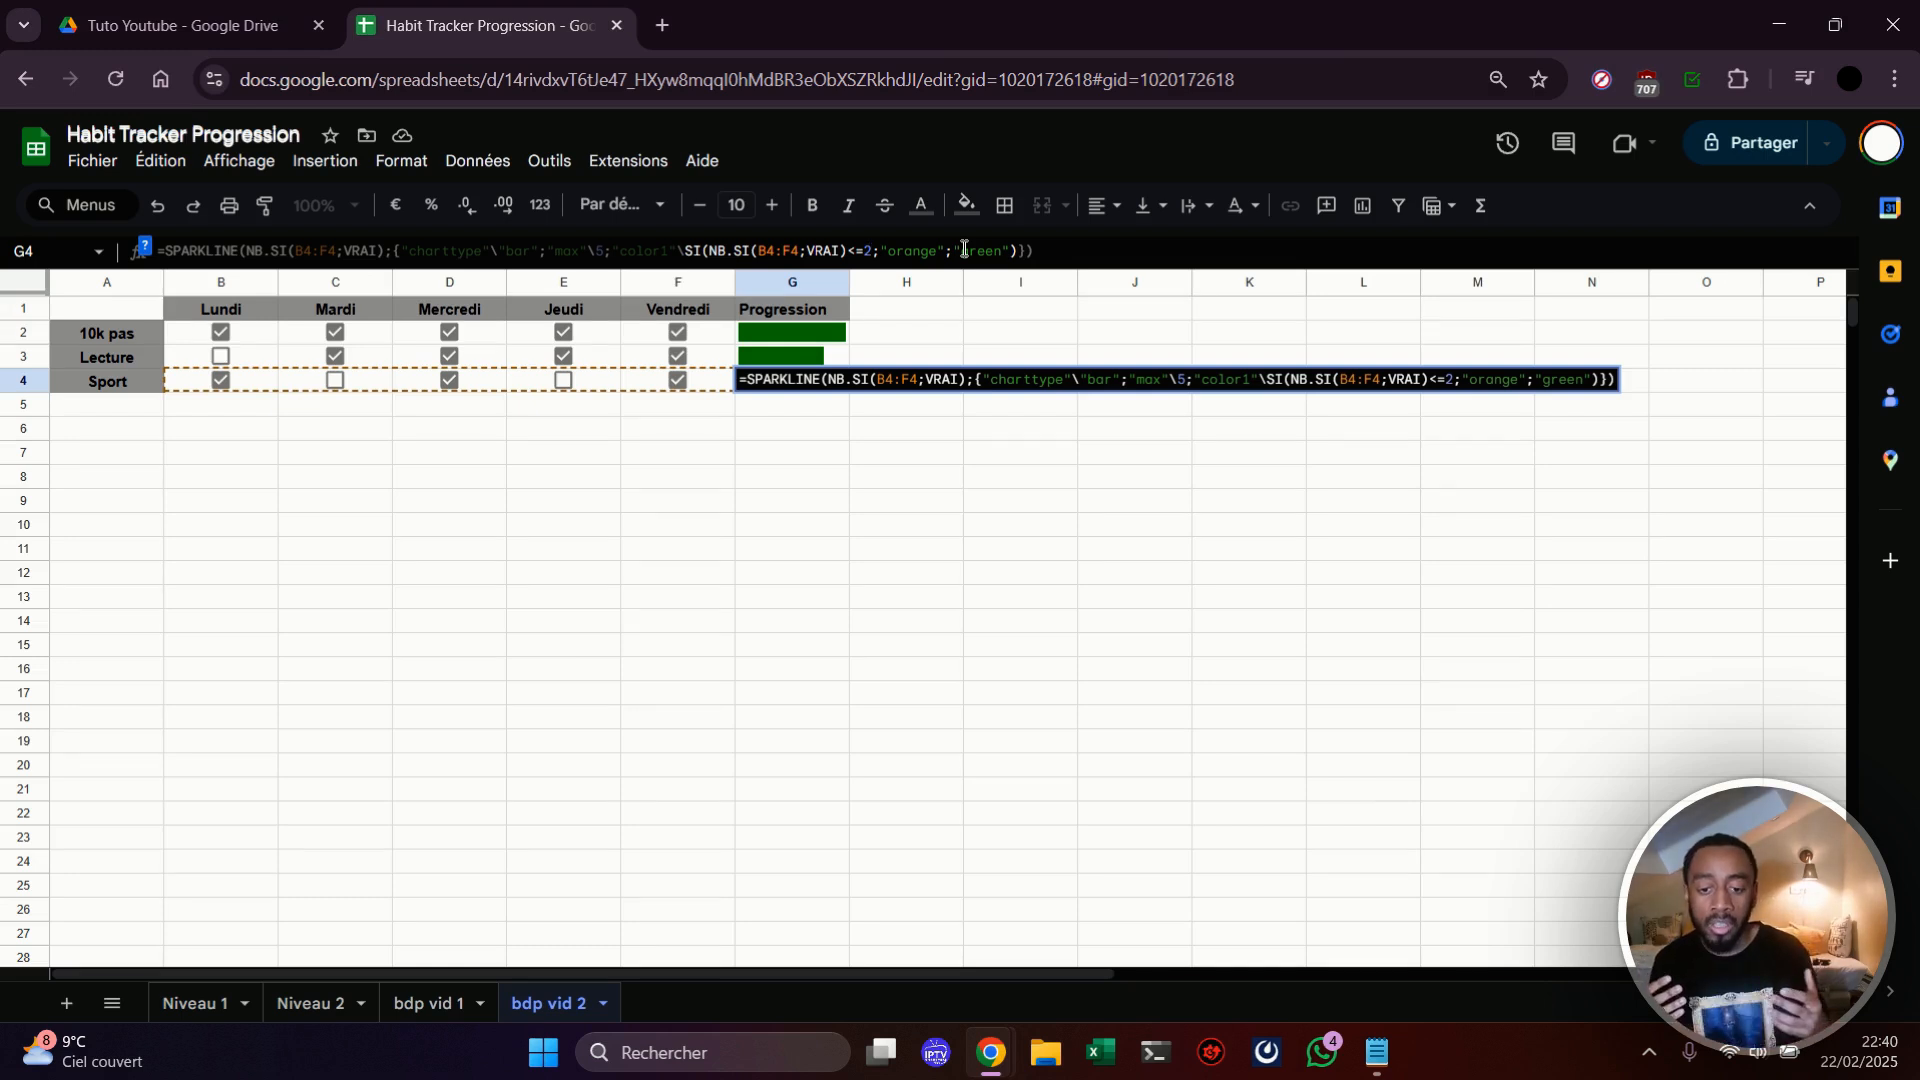
{"action": "key", "text": "BackSpace"}
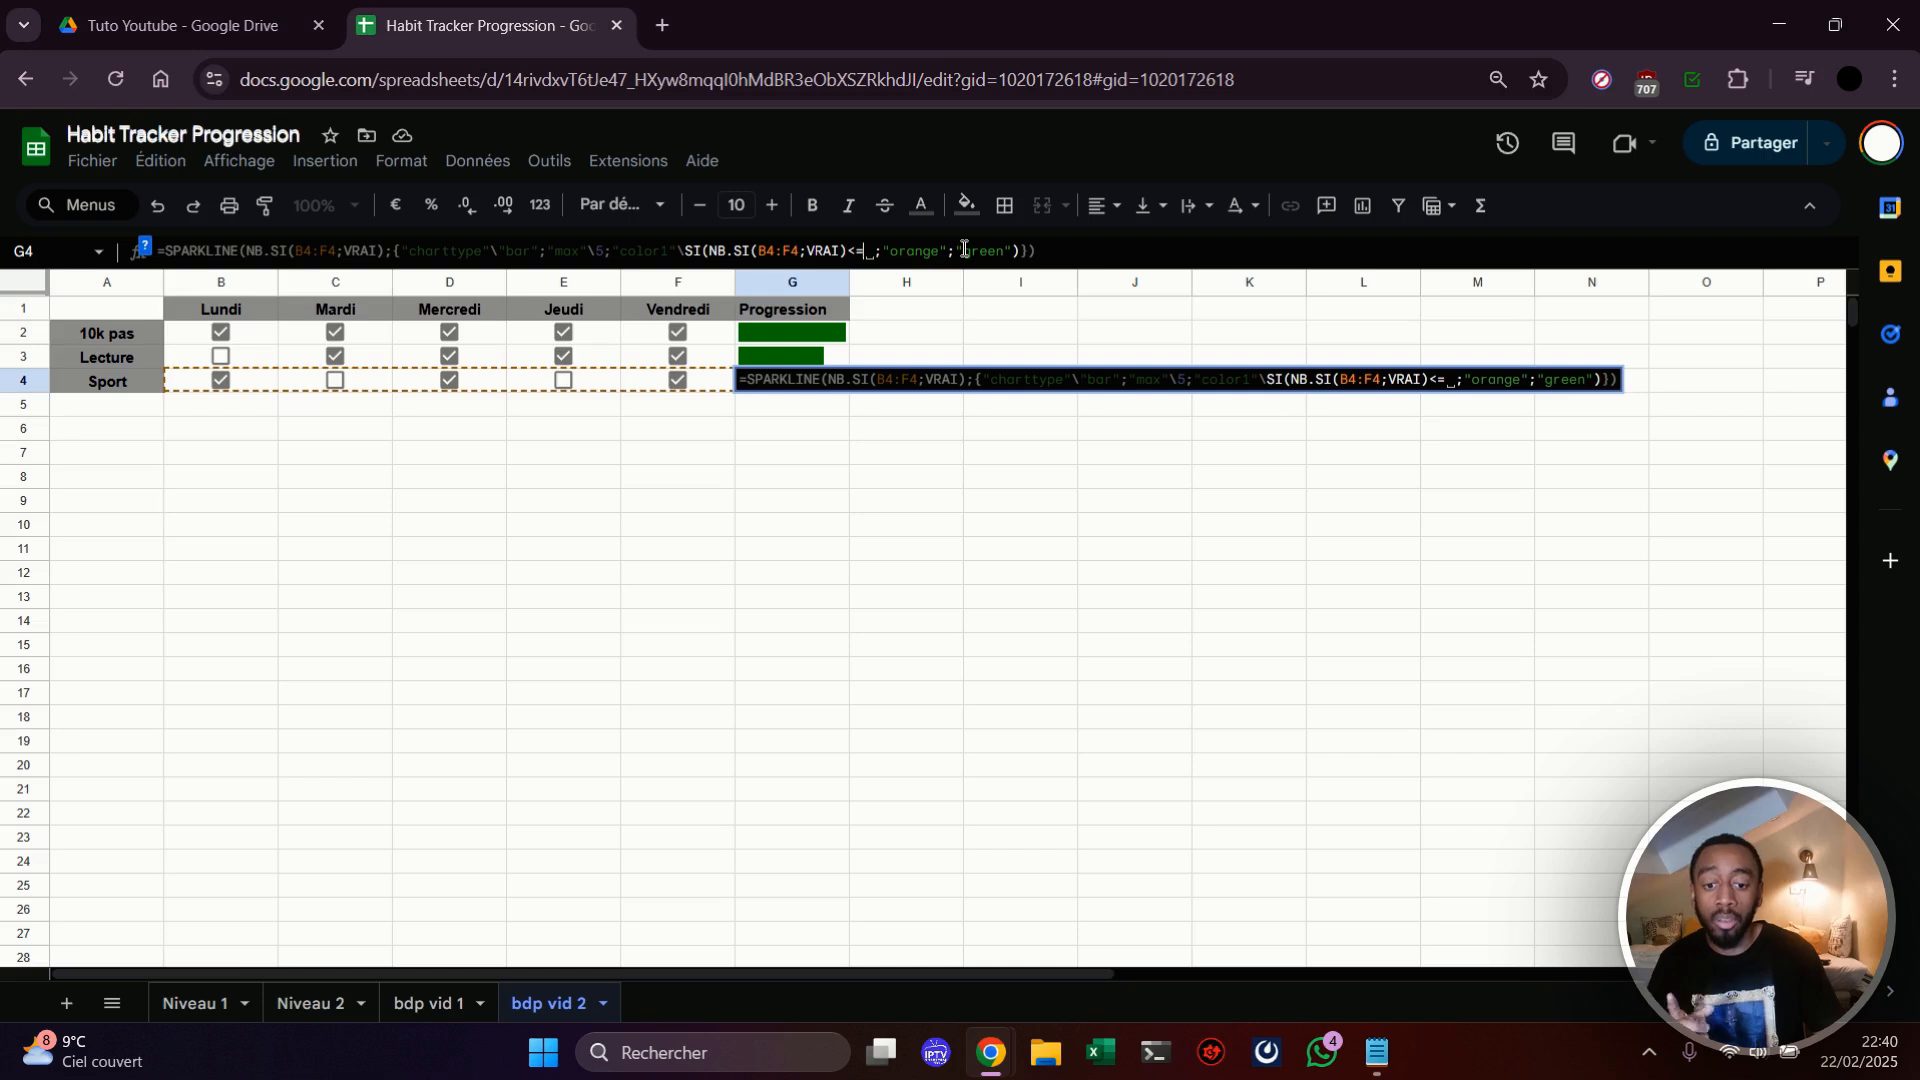
{"action": "type", "text": "3"}
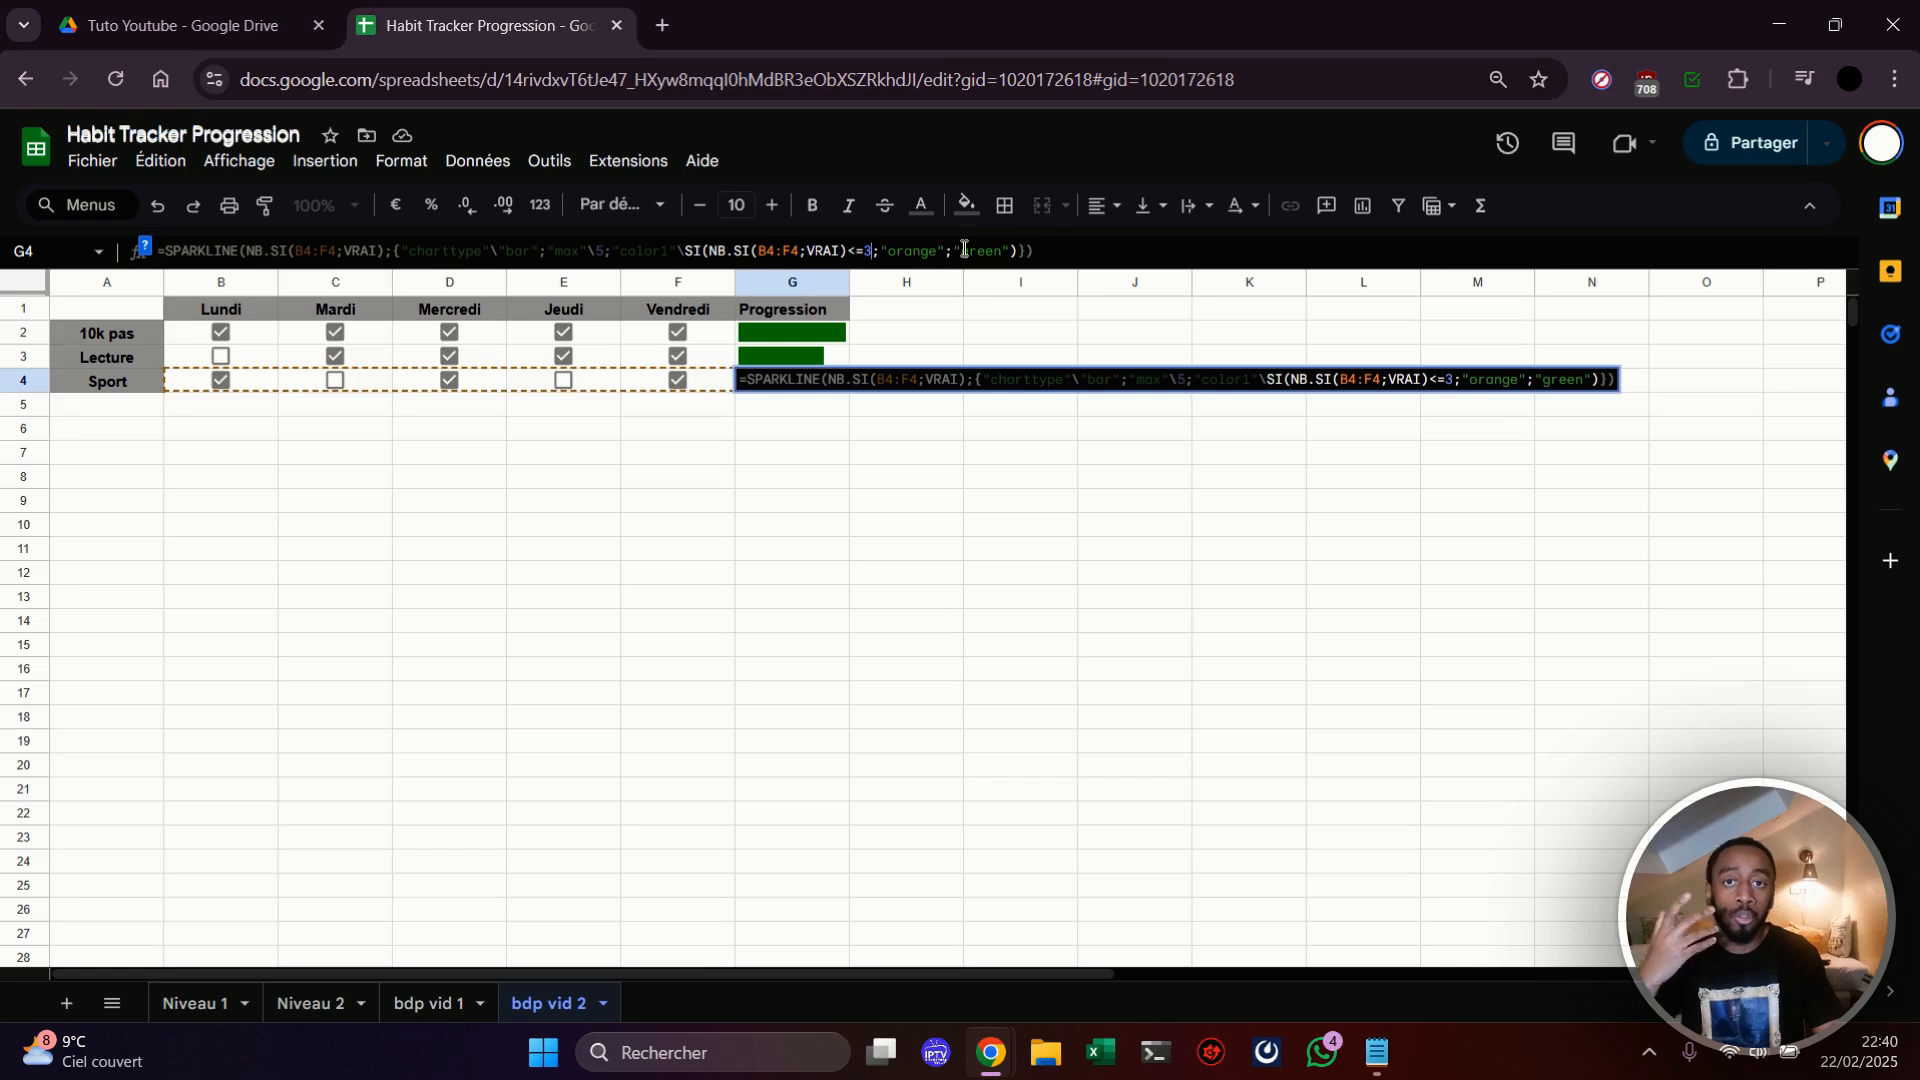
{"action": "key", "text": "Return"}
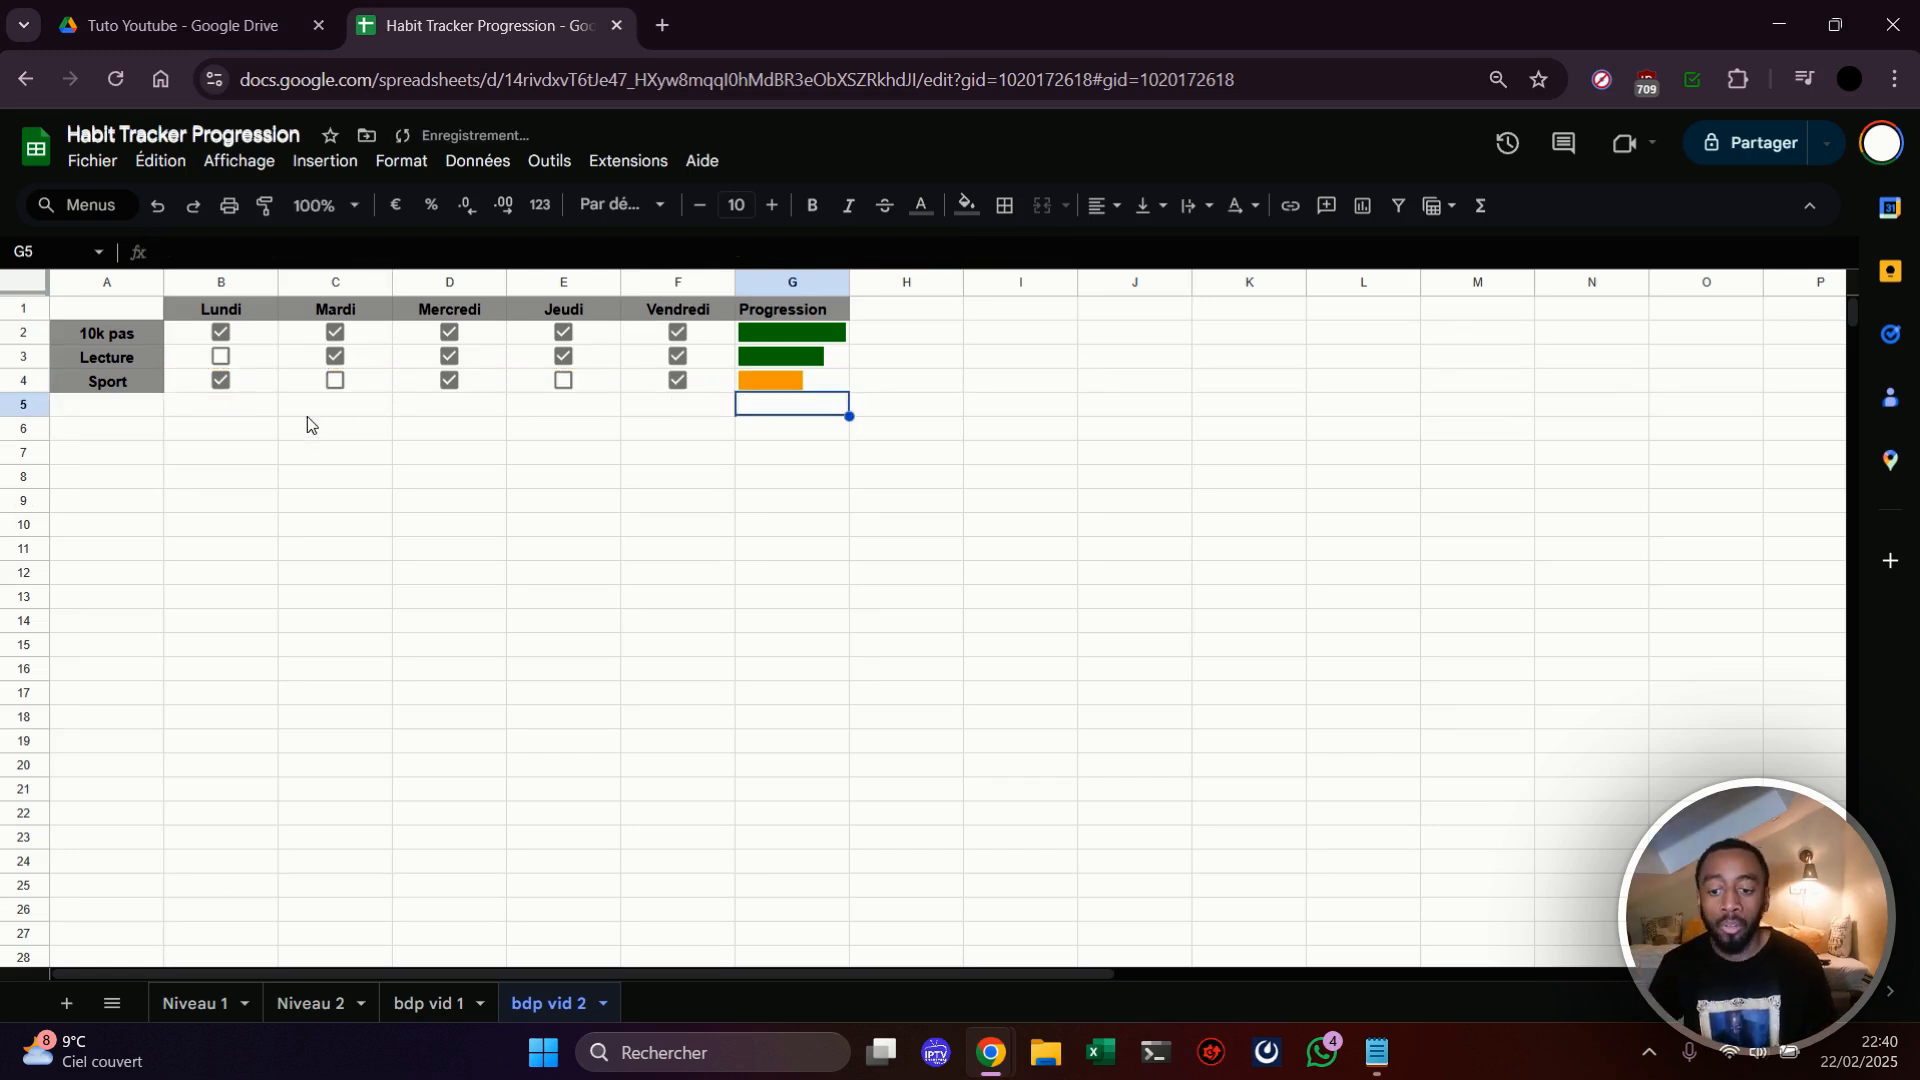
Test the Sport progress bar by ticking Jeudi and Mardi in its row, and untick Jeudi again.
{"action": "left_click", "coordinate": [562, 381]}
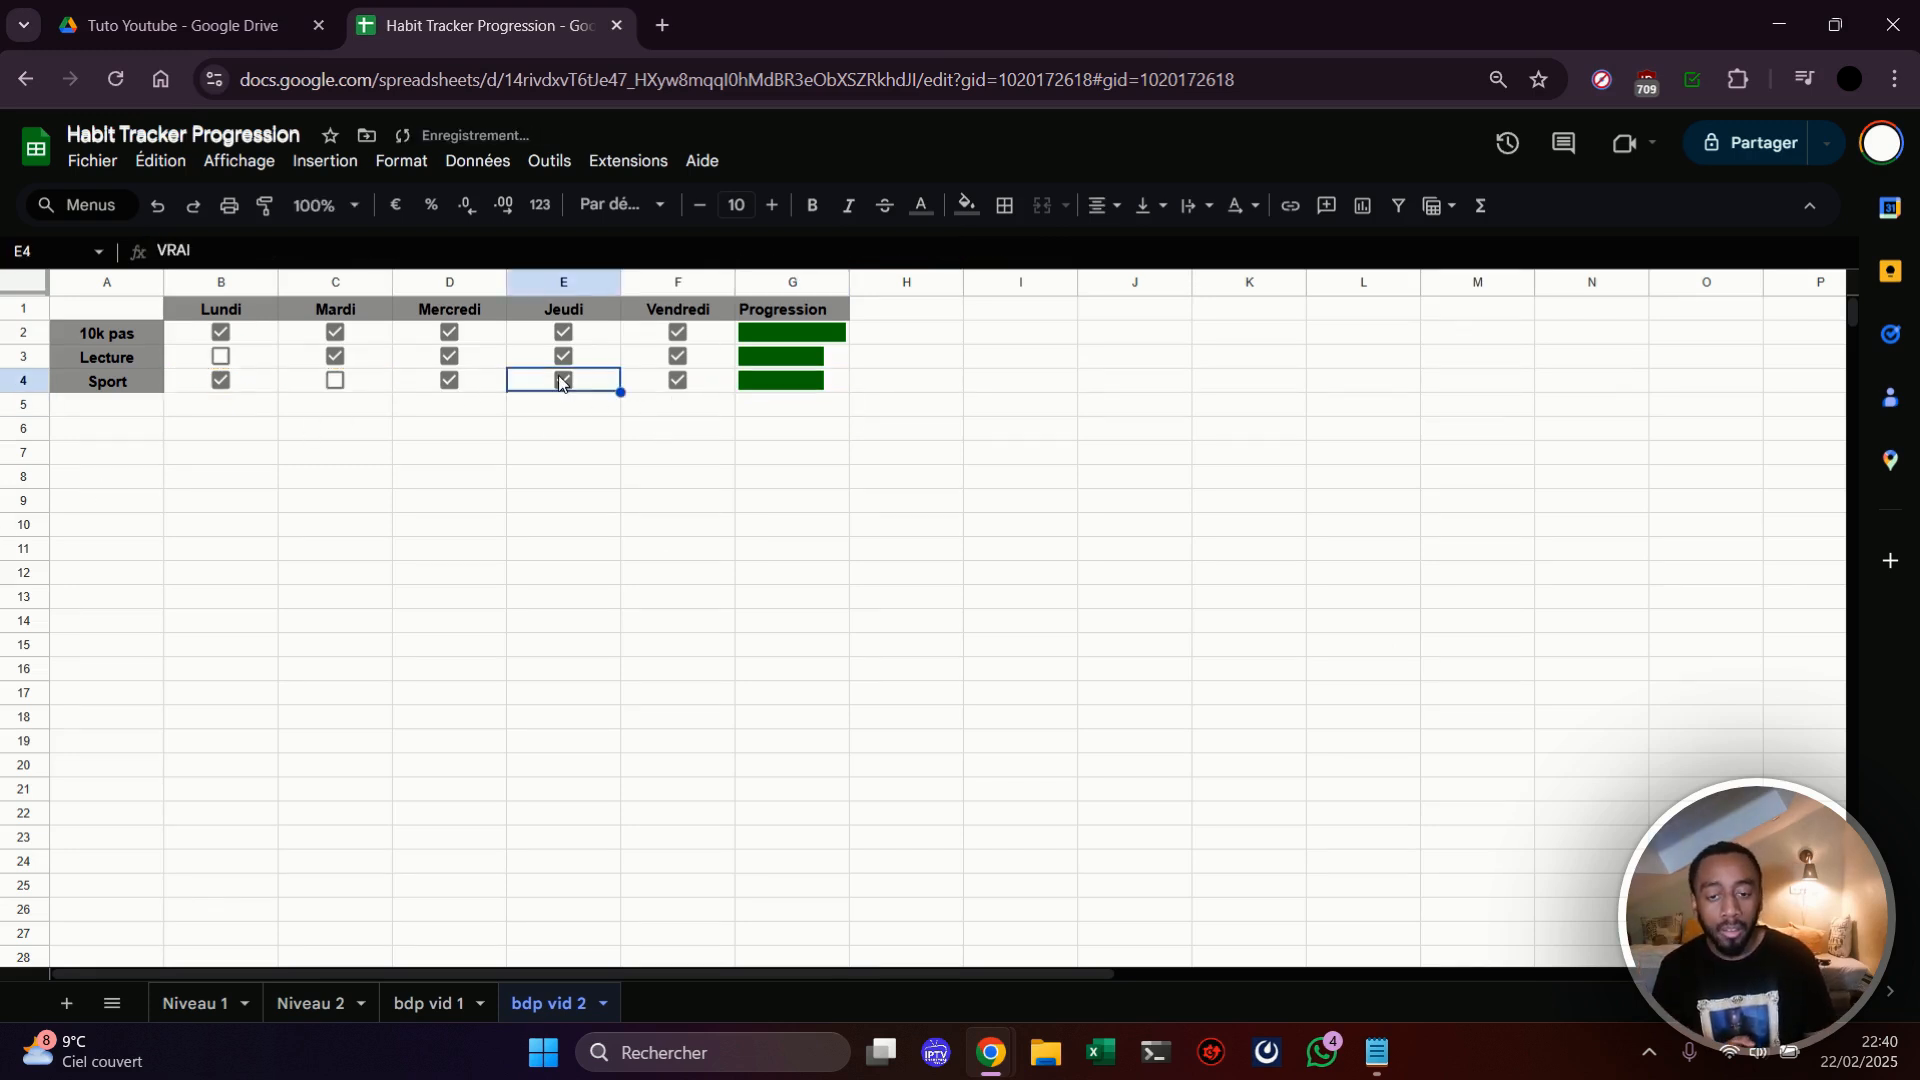
{"action": "left_click", "coordinate": [335, 380]}
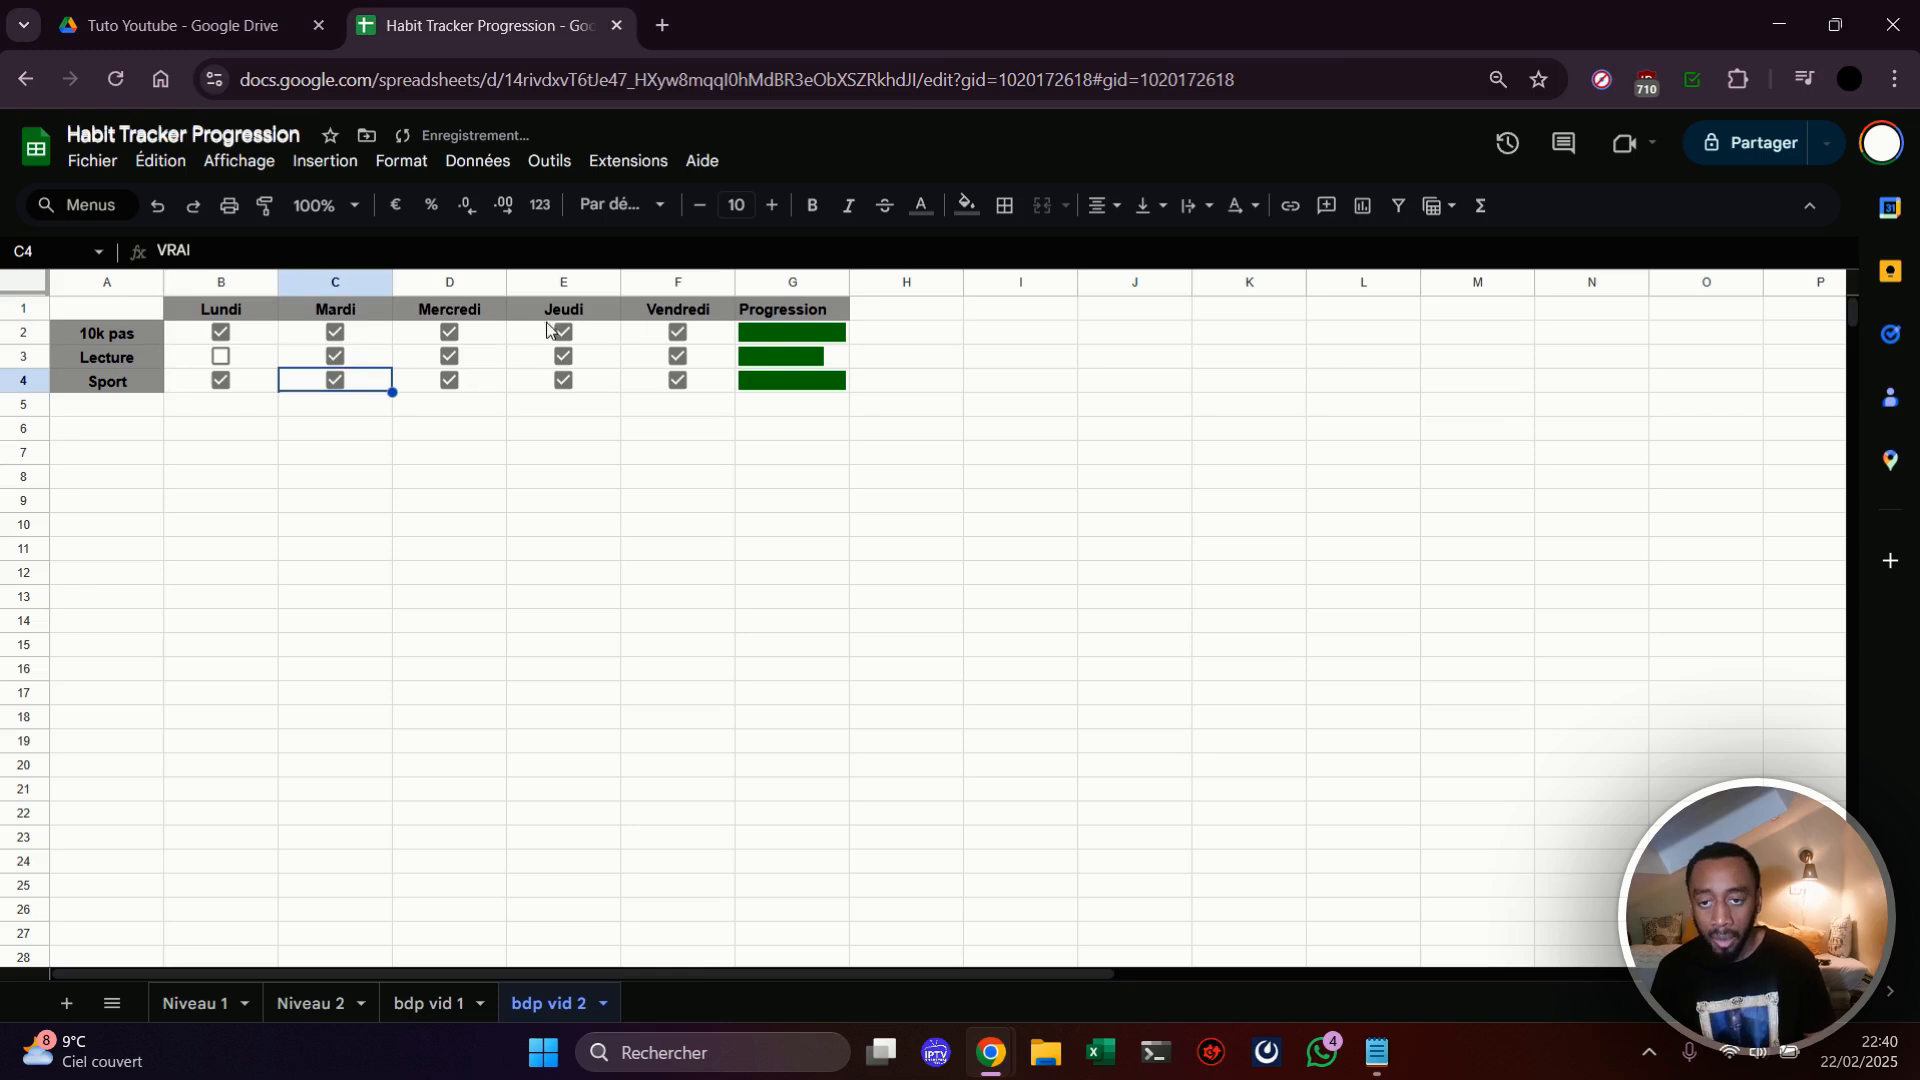
{"action": "left_click", "coordinate": [563, 380]}
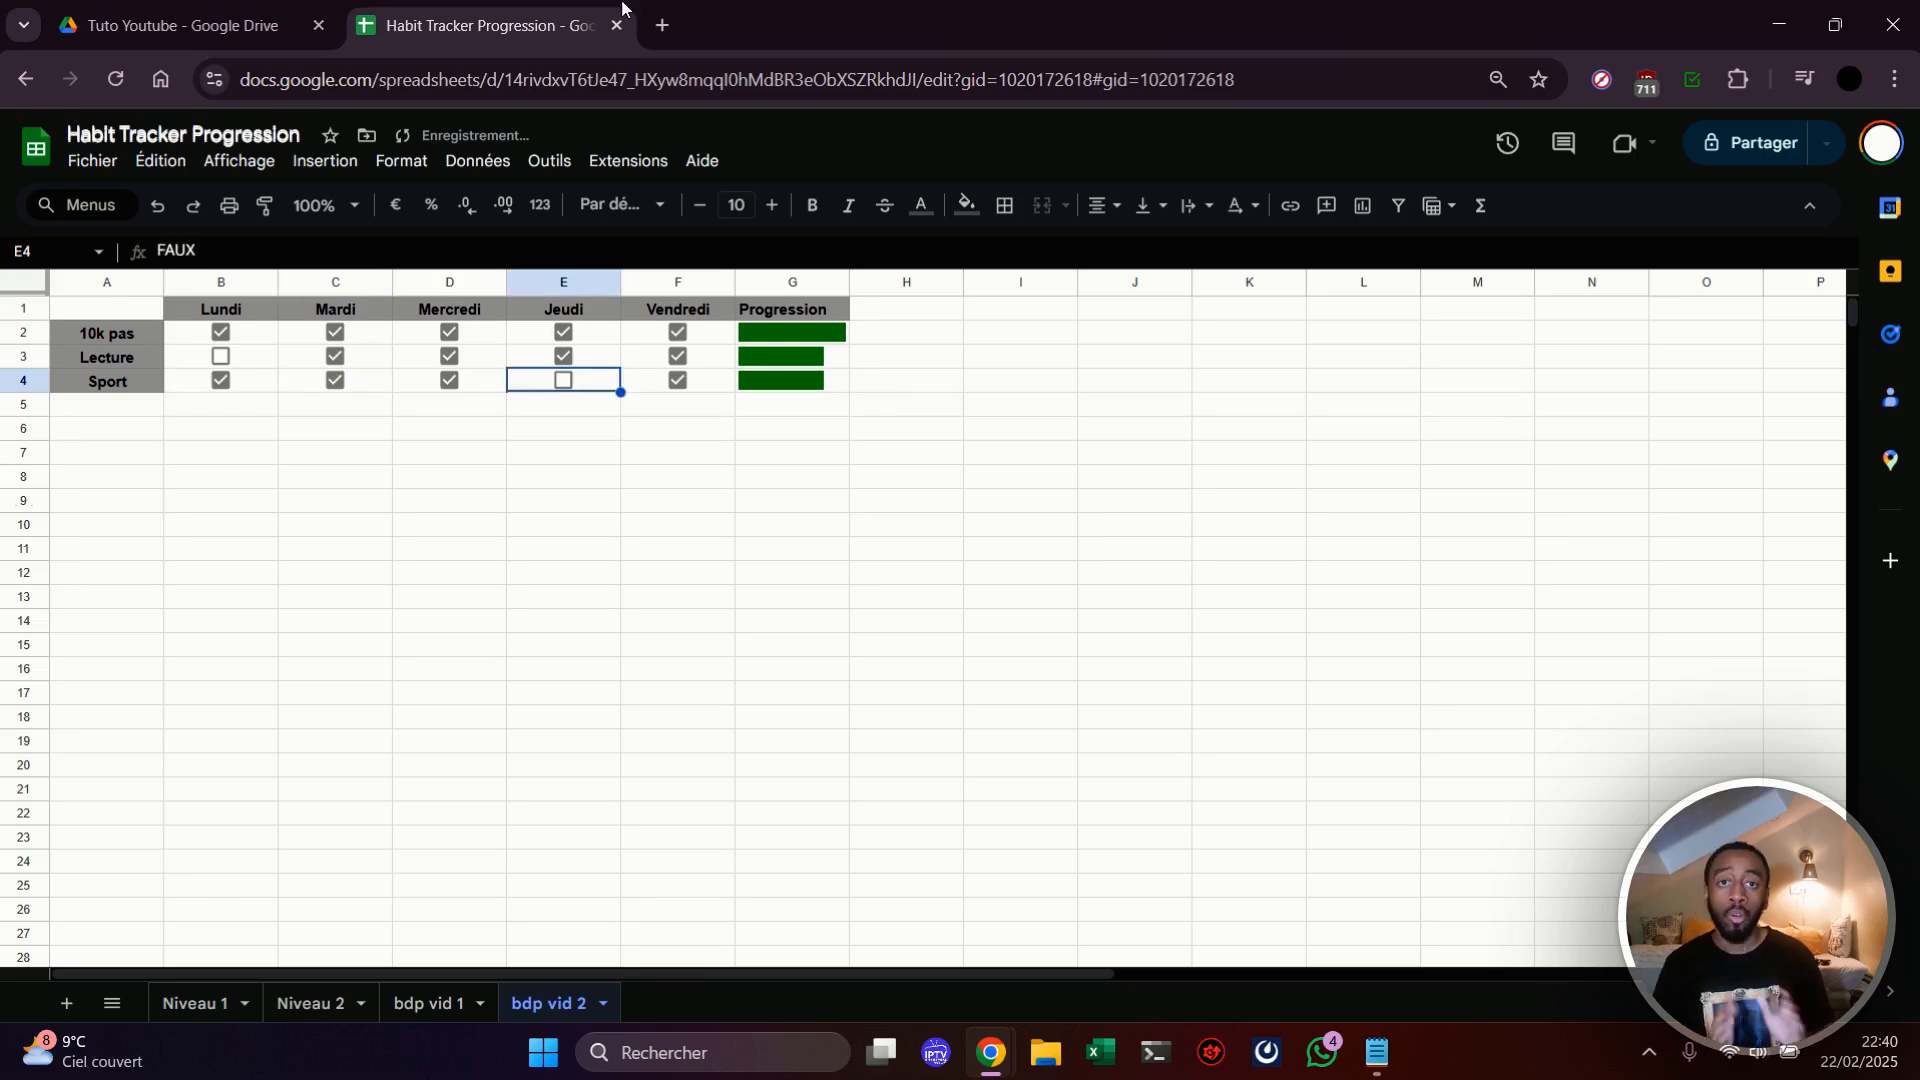